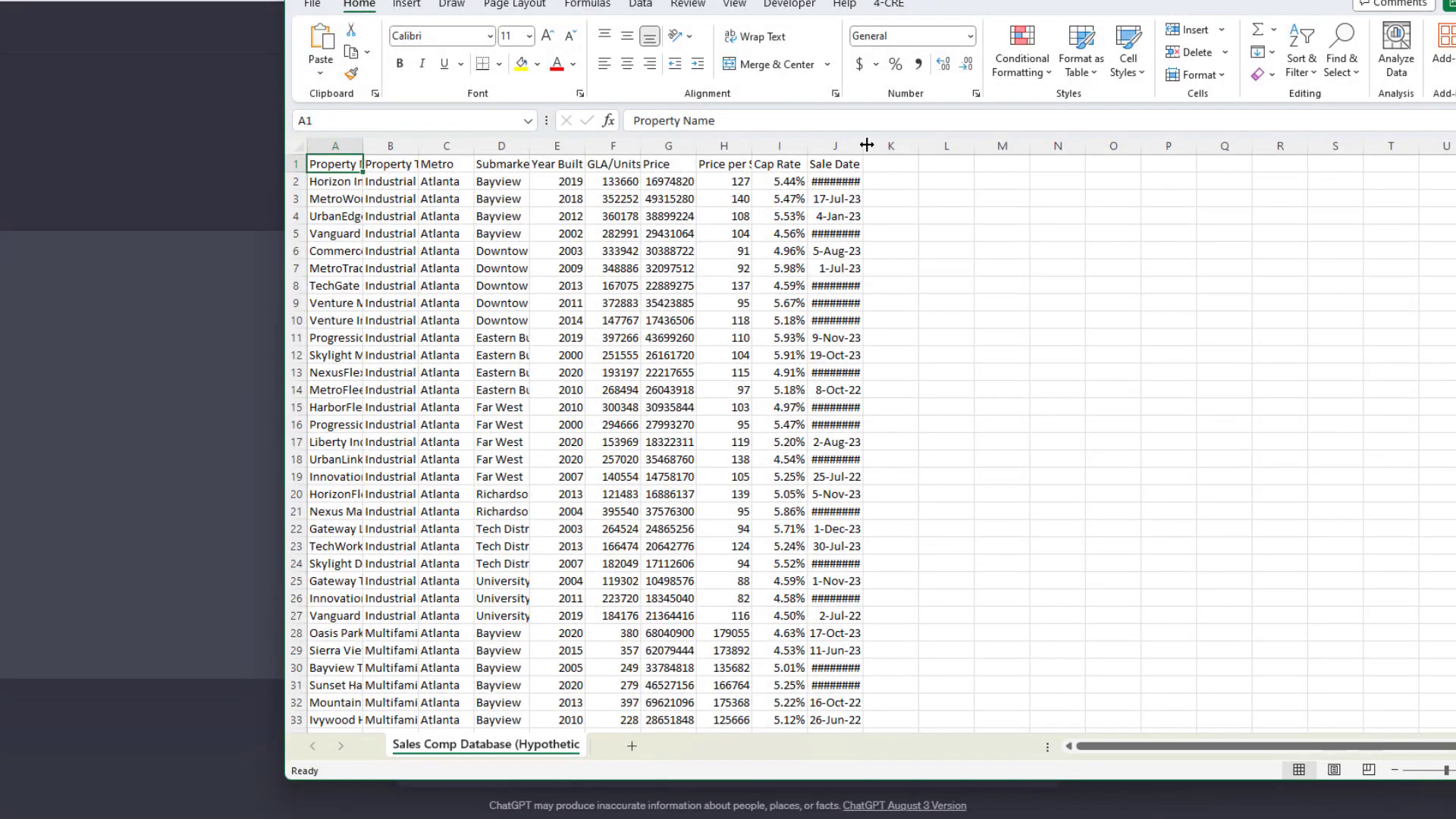
Step: AutoFit columns A through J so full property names and sale dates show
double_click(865, 145)
click(518, 236)
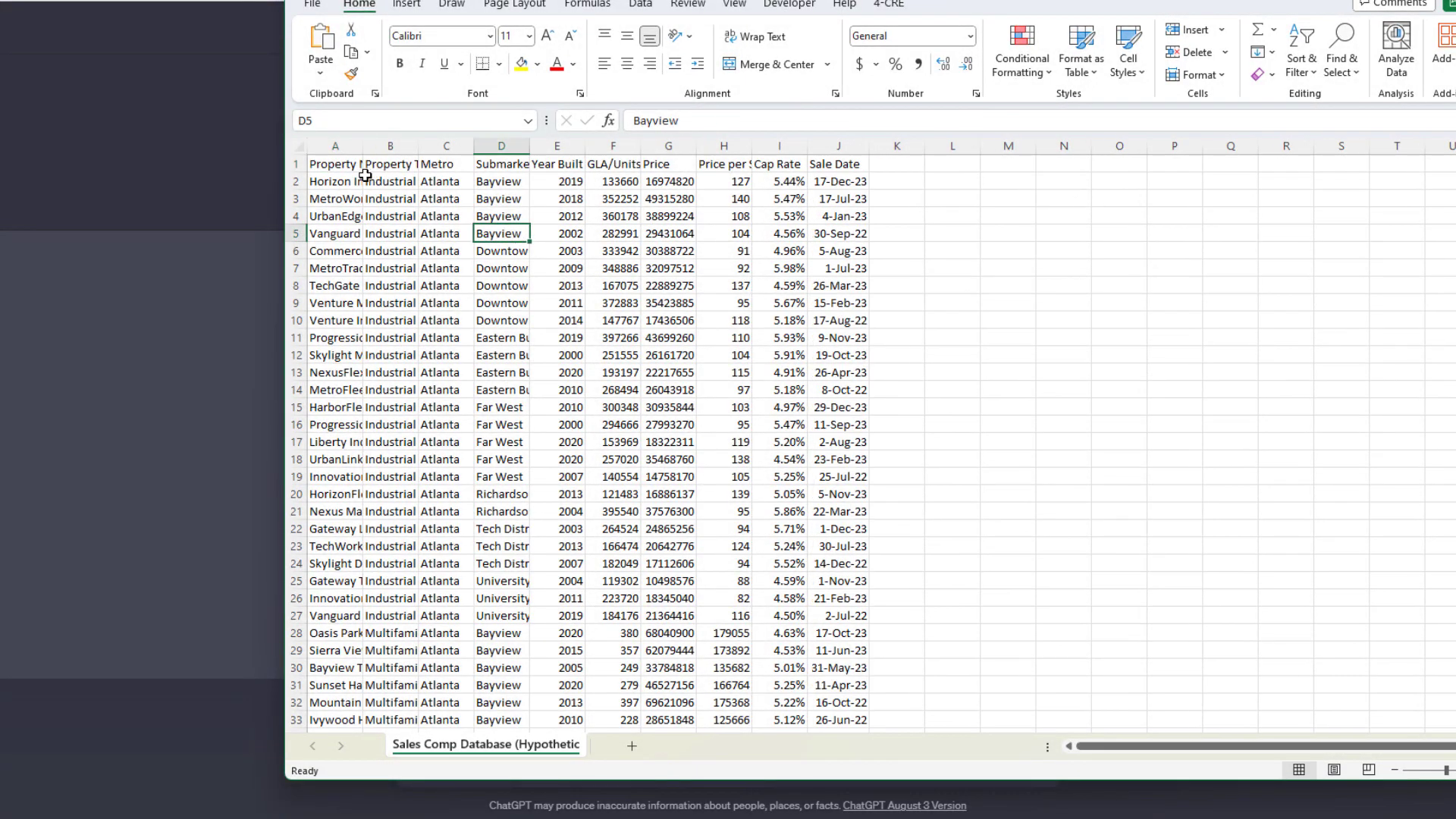
drag(352, 145, 845, 146)
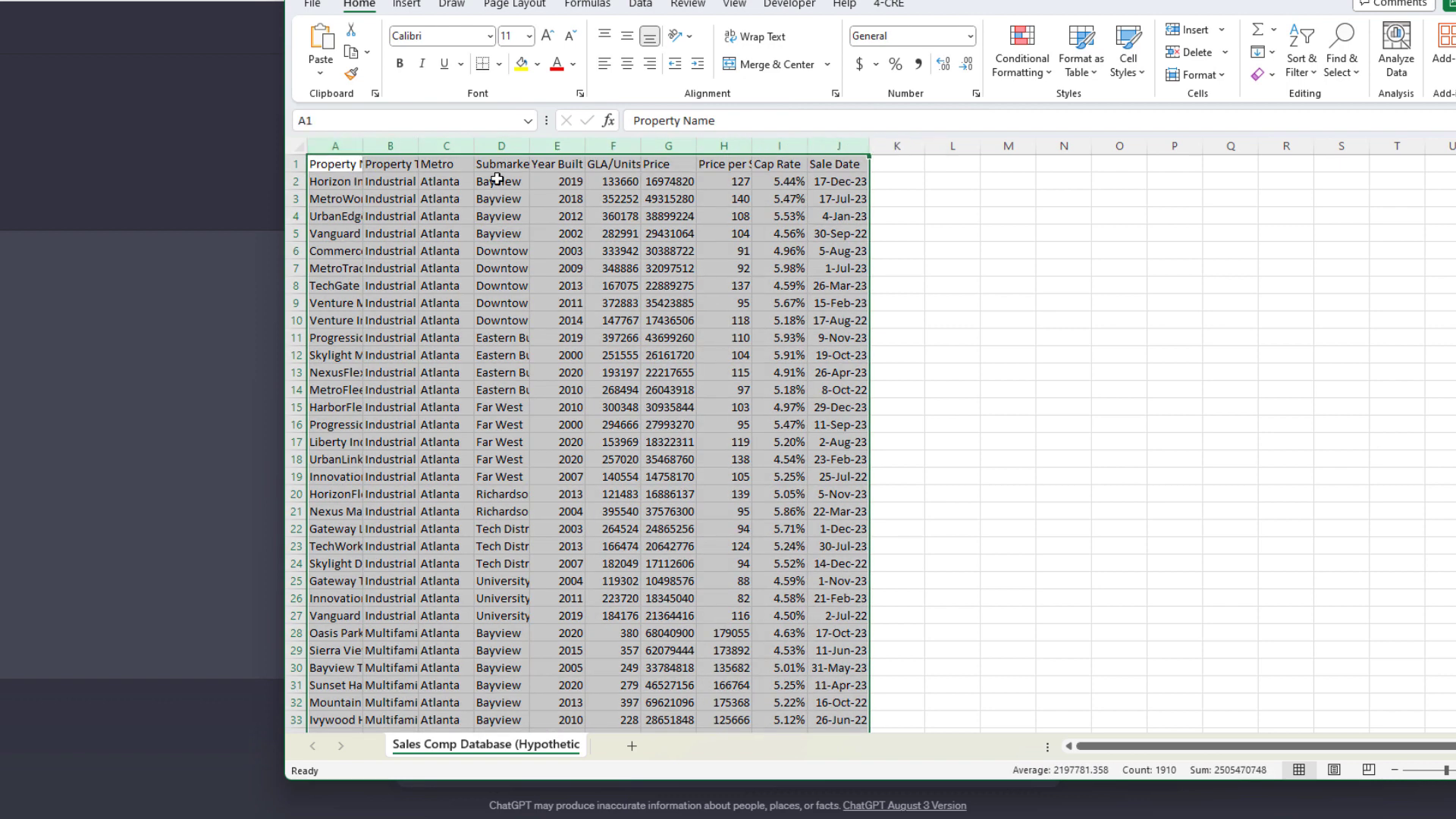
double_click(363, 145)
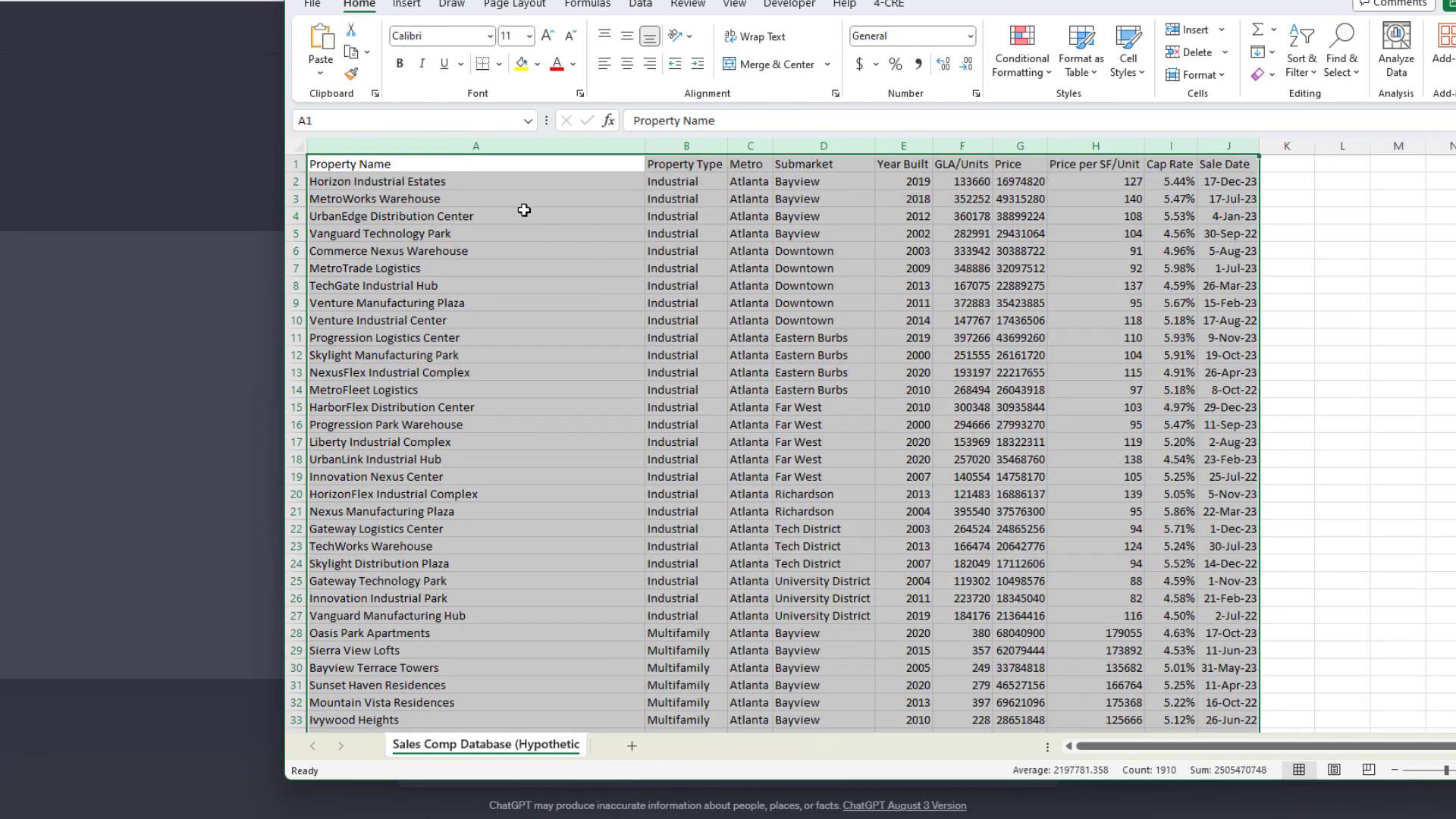
click(431, 201)
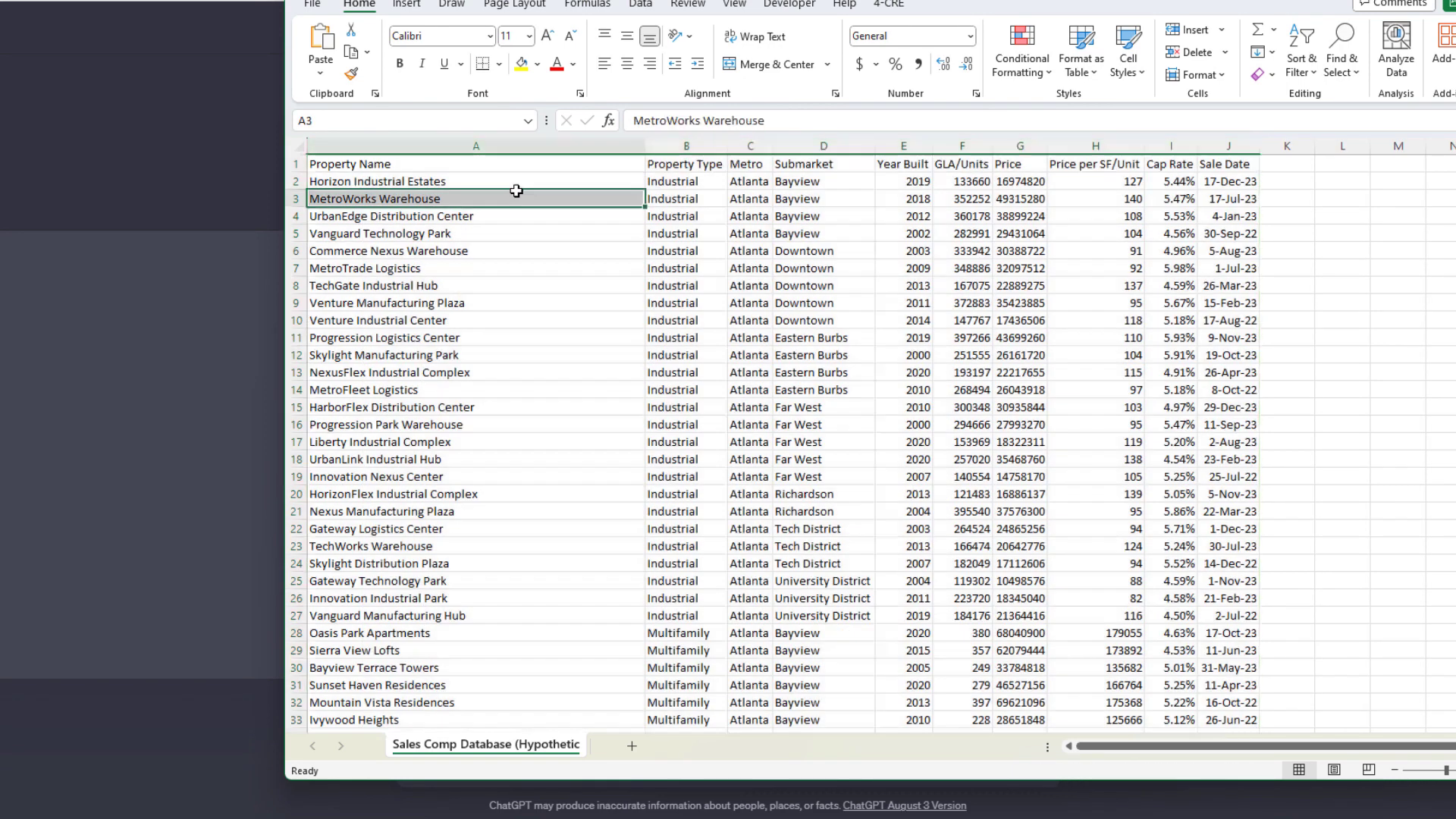
Step: Select the Property Name through Price columns, then narrow column A to fit the names
click(523, 149)
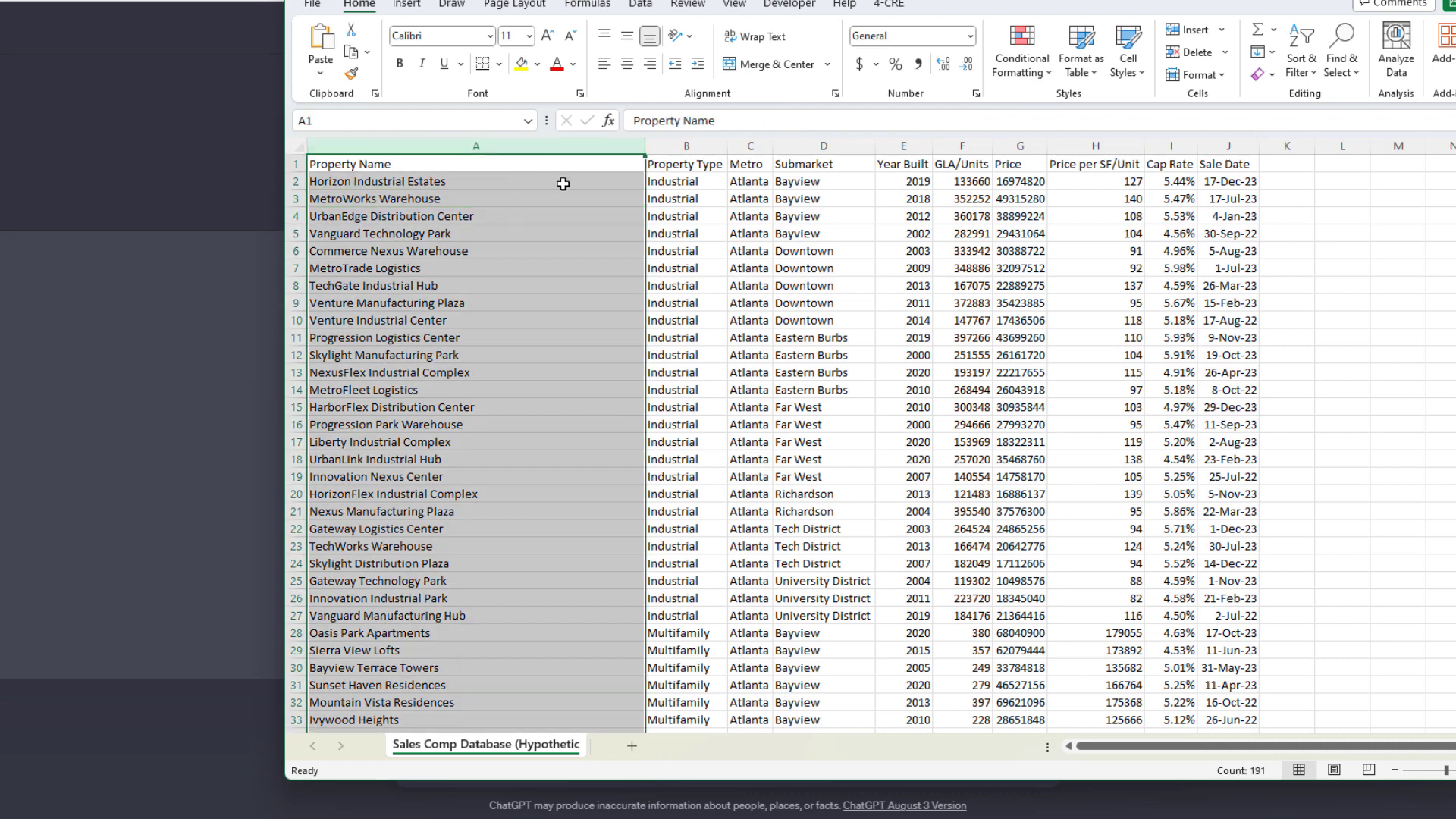
click(686, 146)
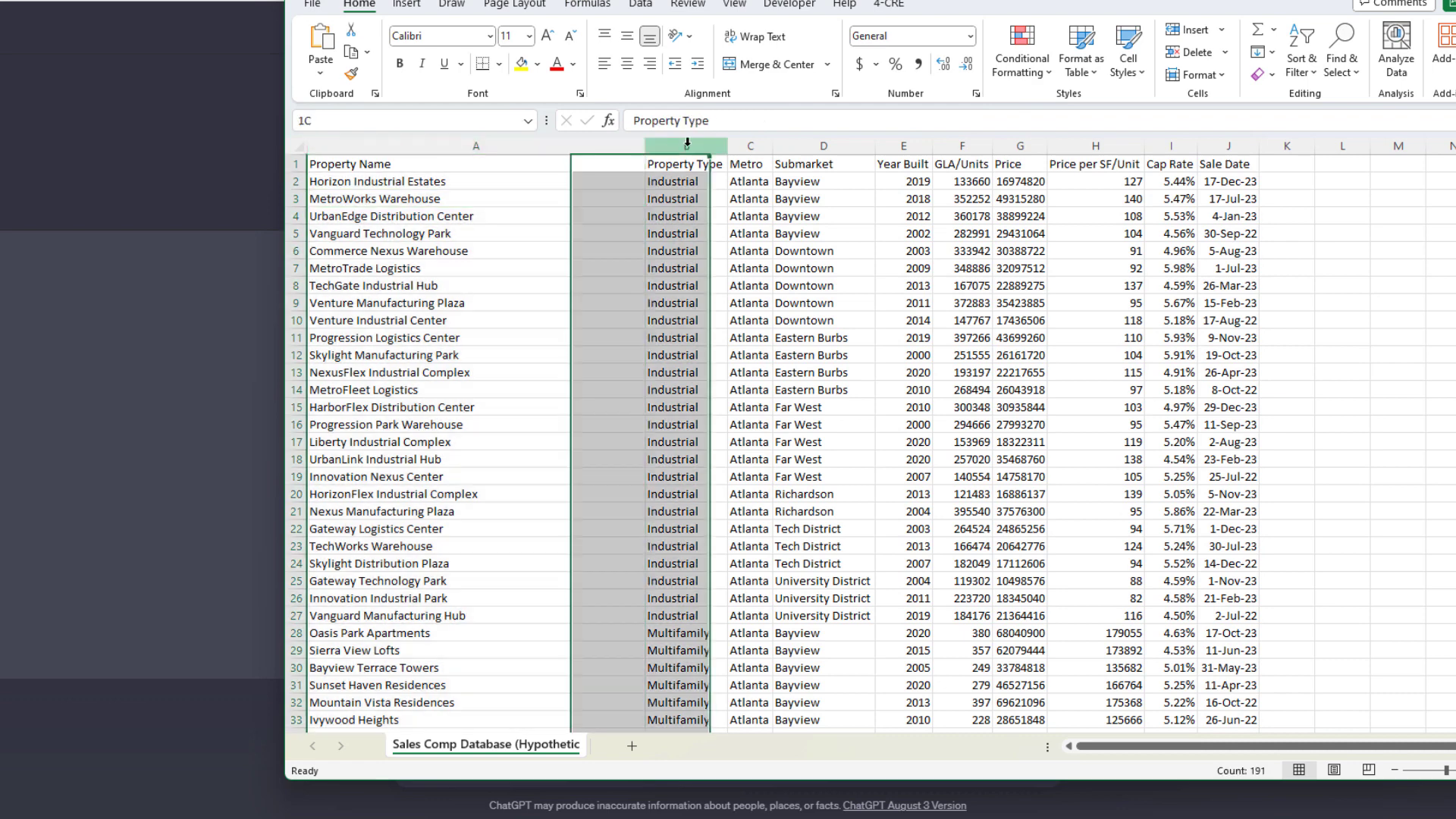
click(754, 145)
click(834, 147)
click(910, 147)
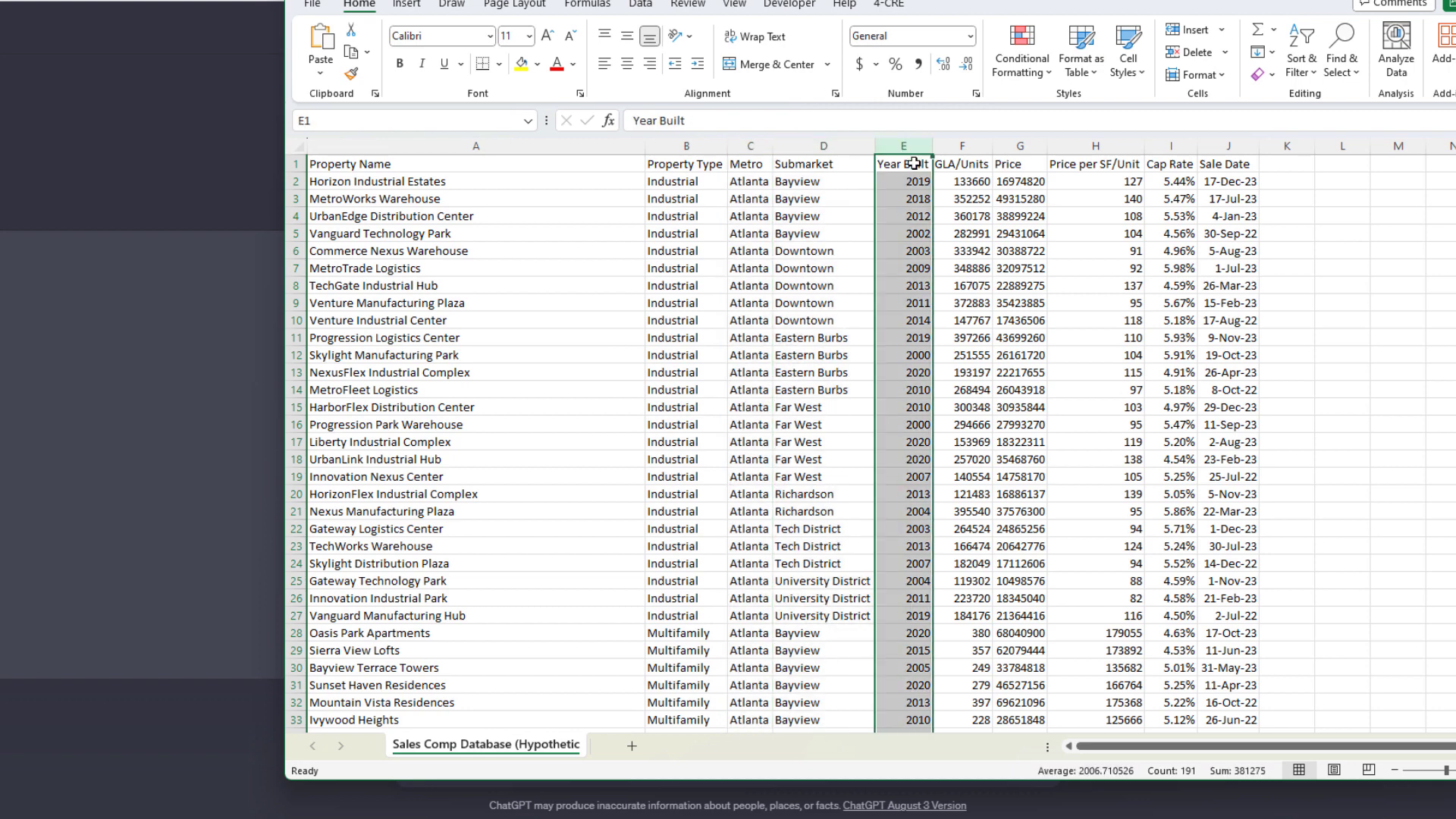
click(965, 147)
click(1025, 146)
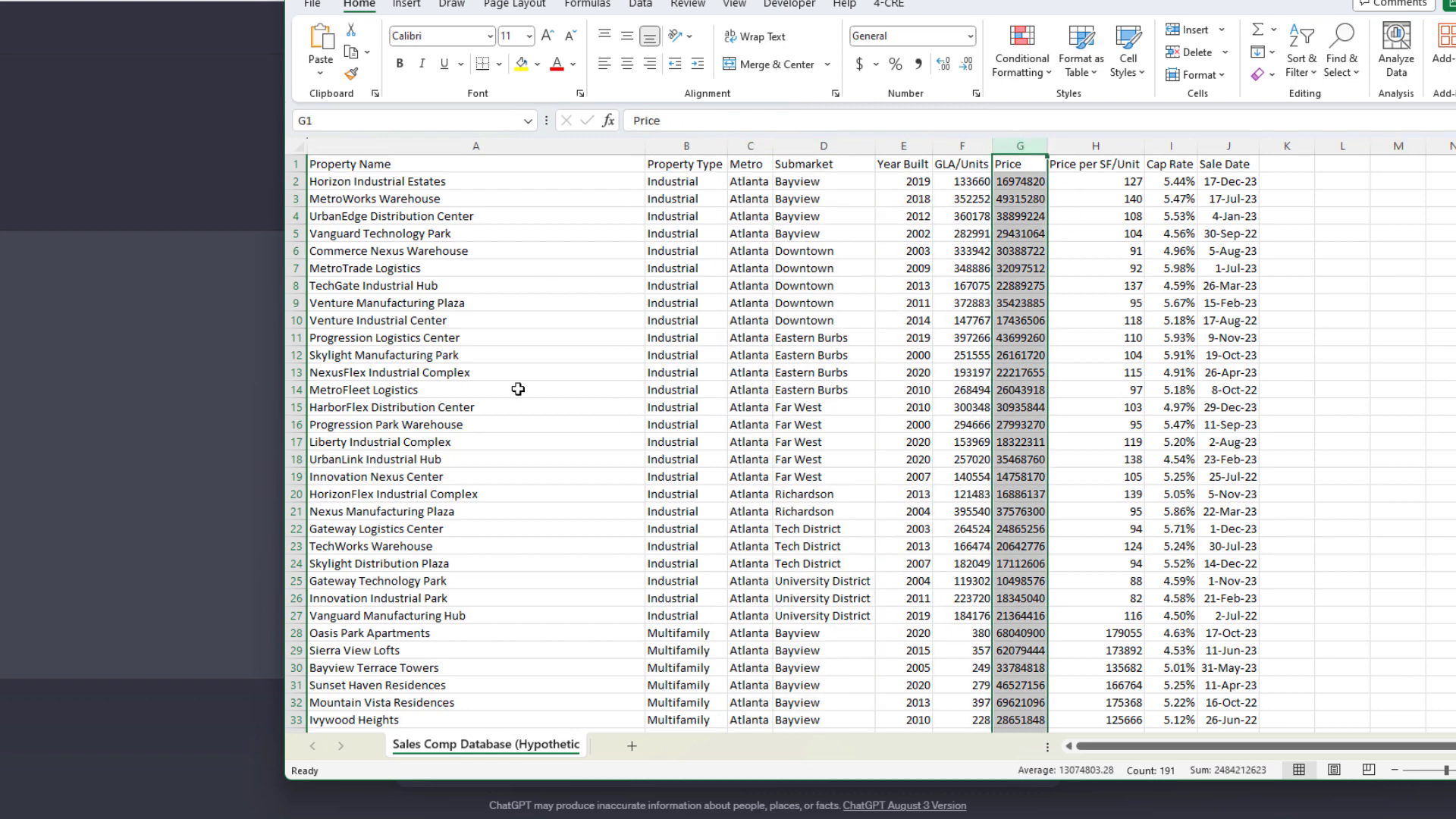
drag(645, 146, 499, 146)
click(296, 181)
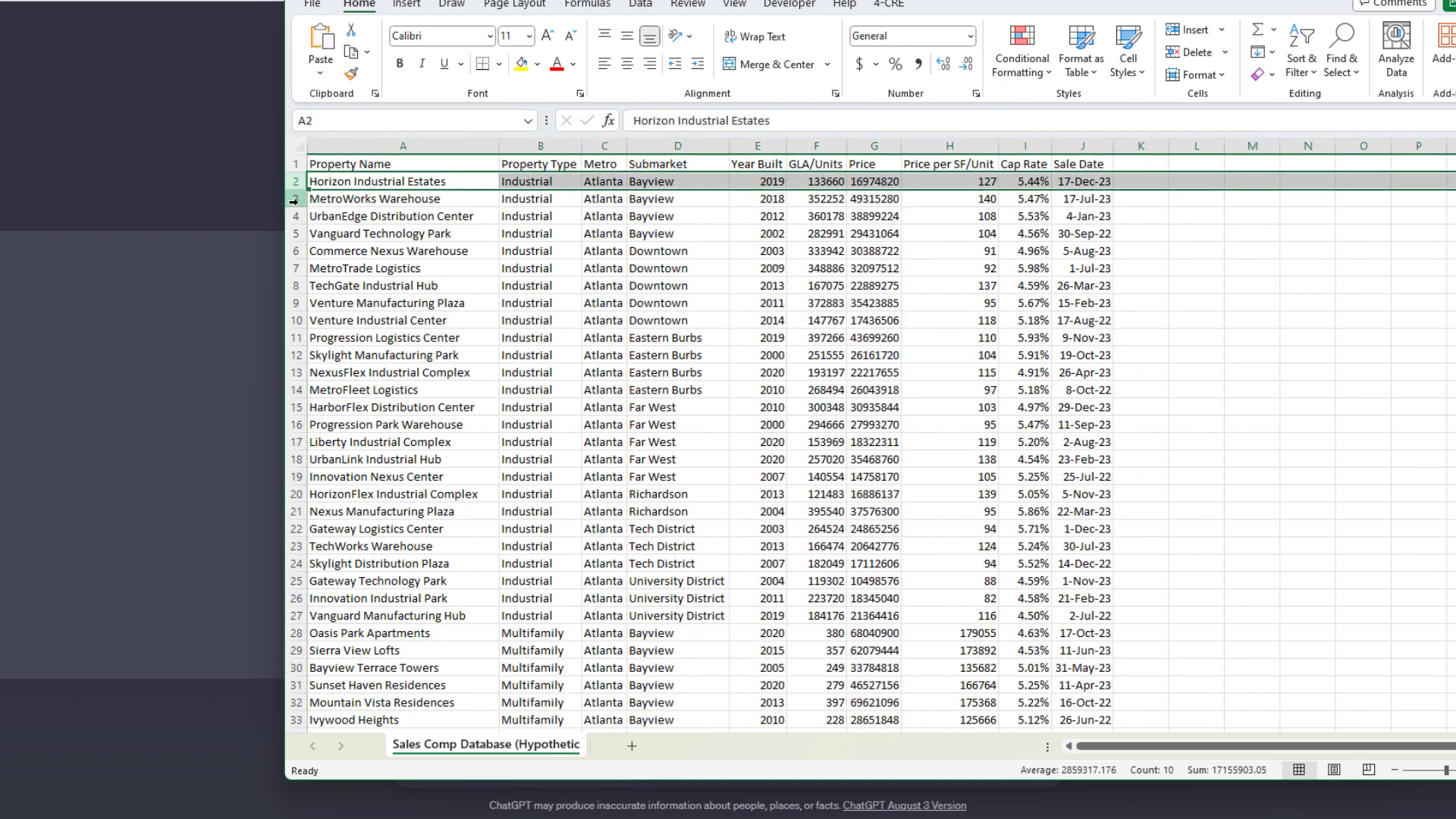
click(296, 199)
click(388, 232)
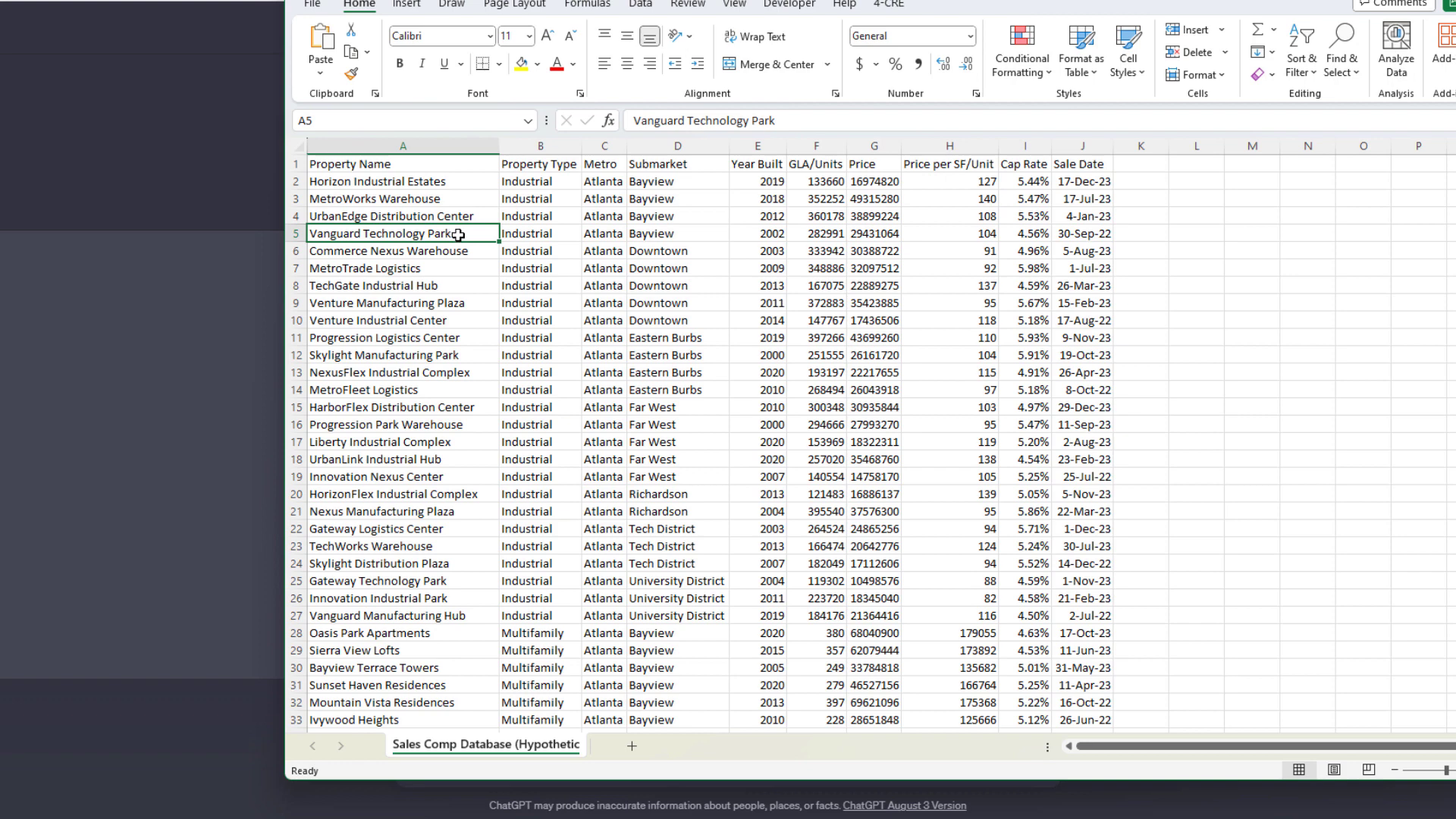
click(389, 251)
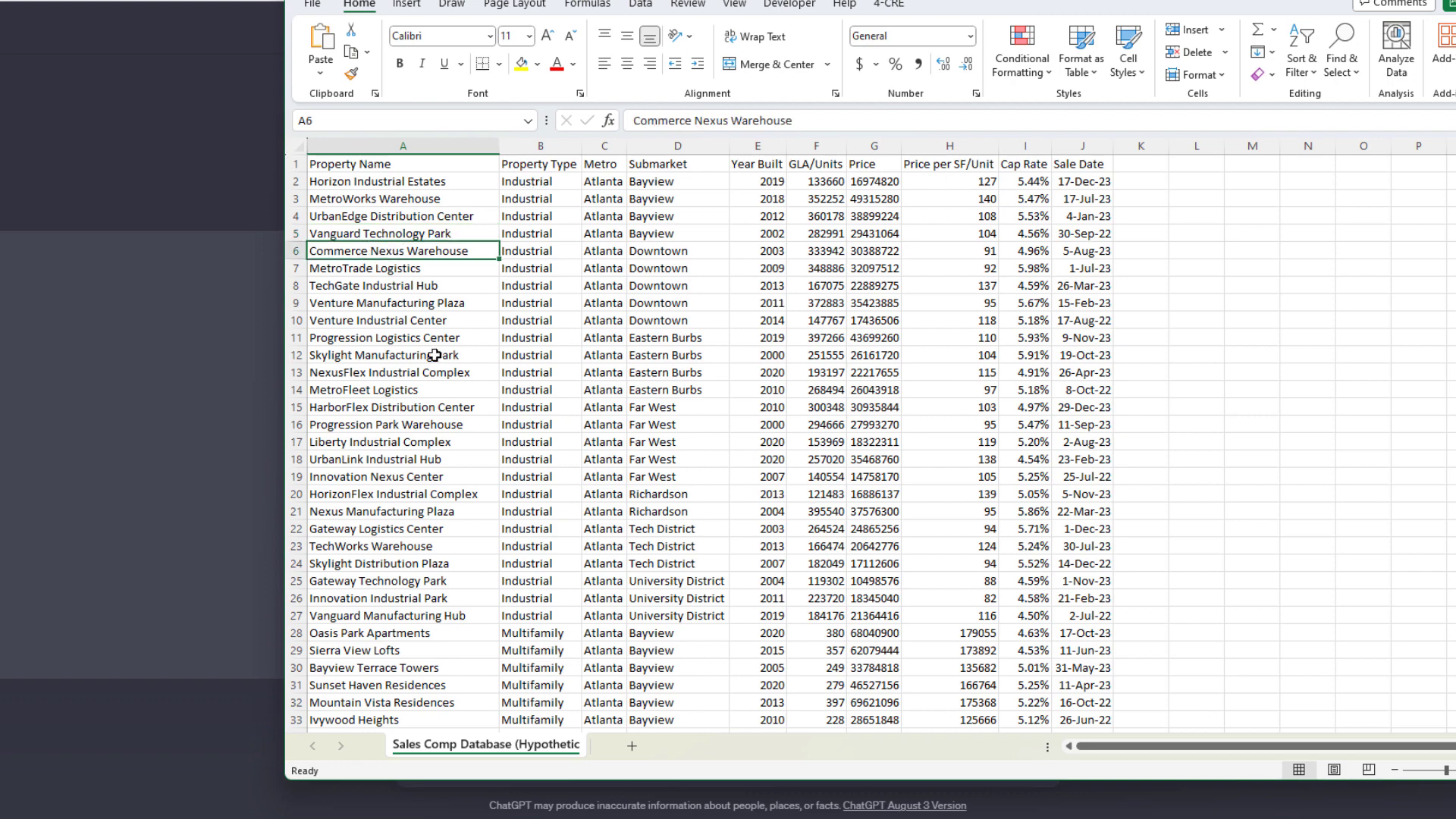
click(544, 251)
click(680, 251)
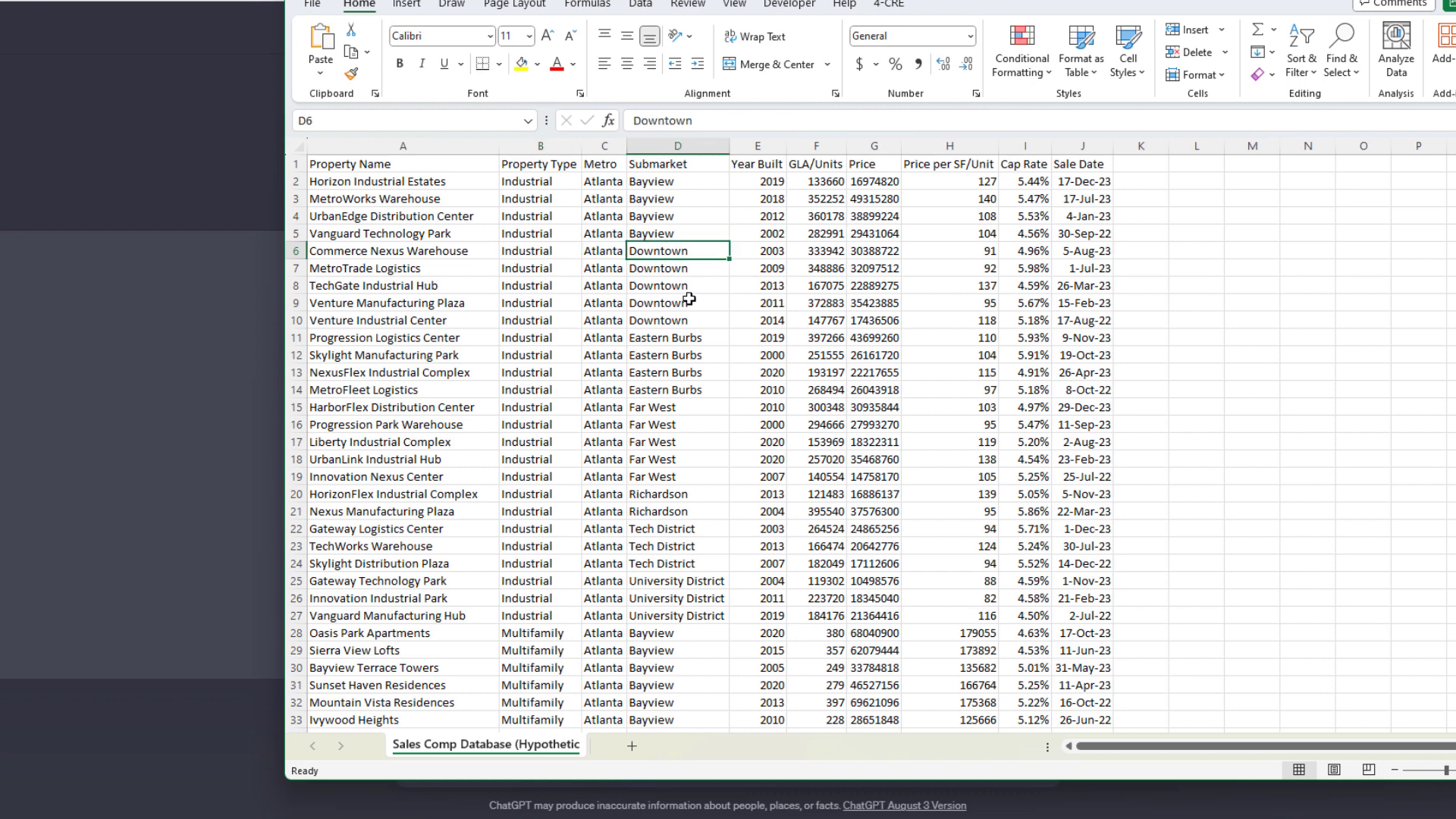
click(603, 251)
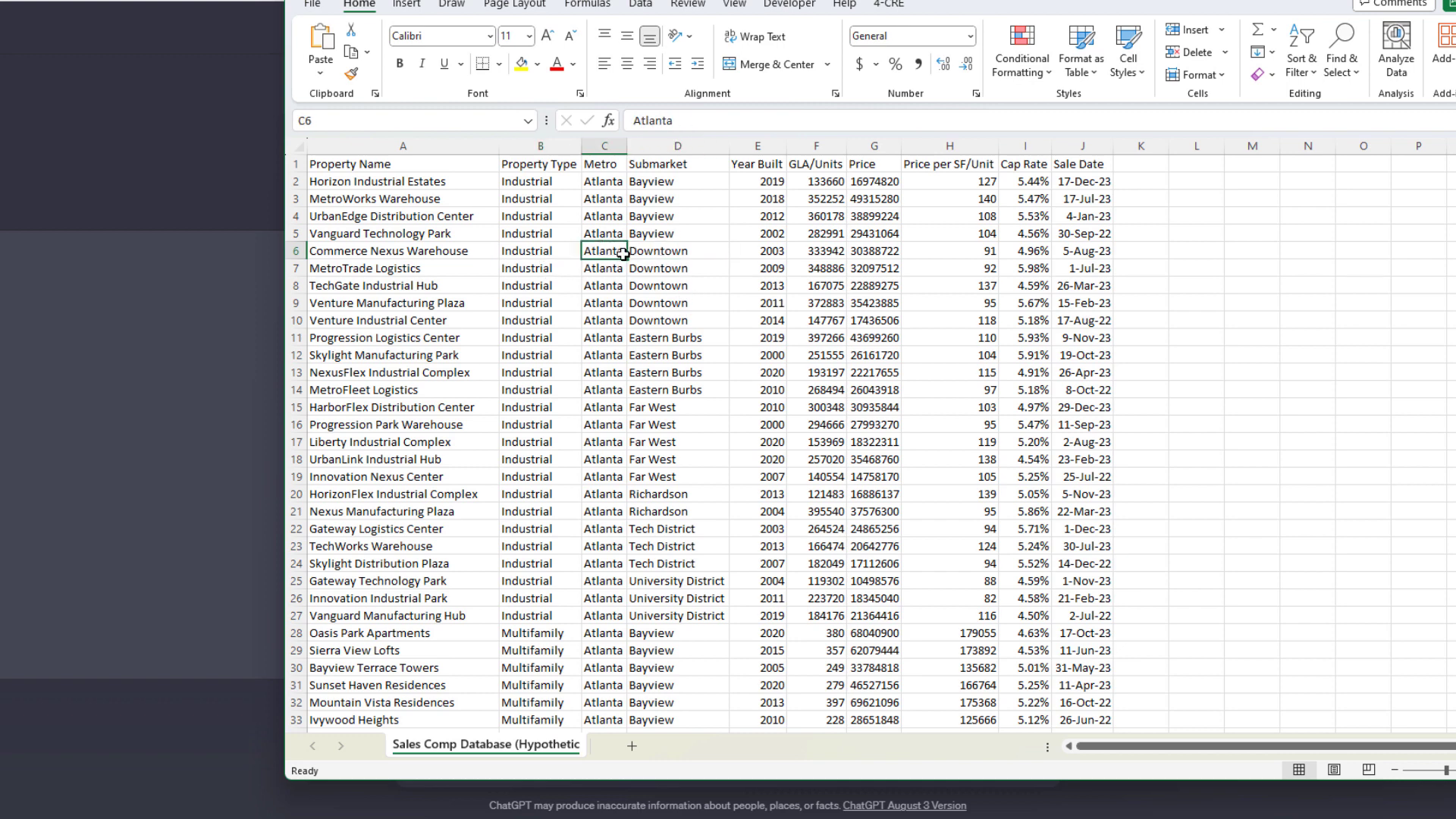
click(779, 251)
click(811, 253)
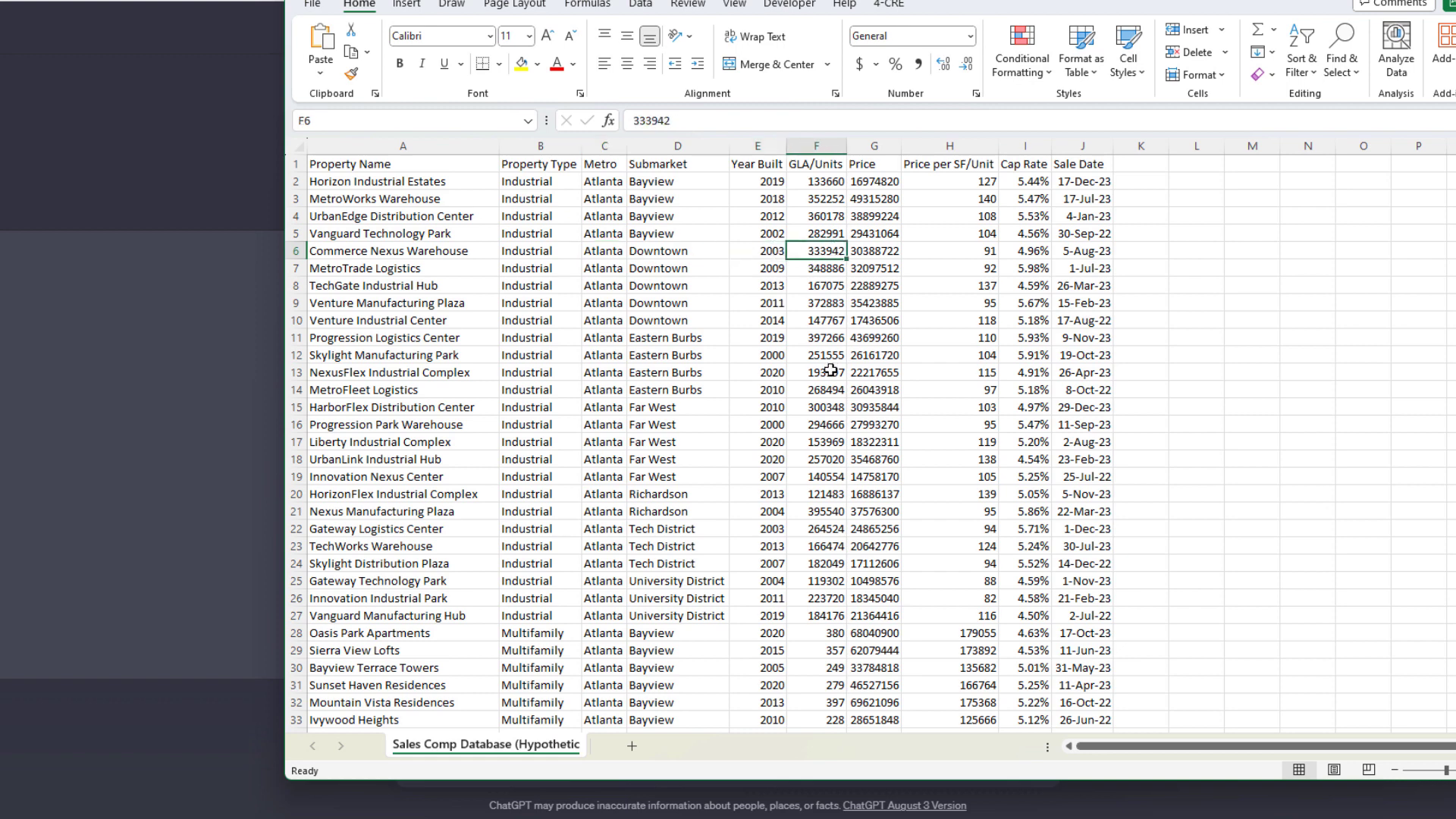
click(878, 256)
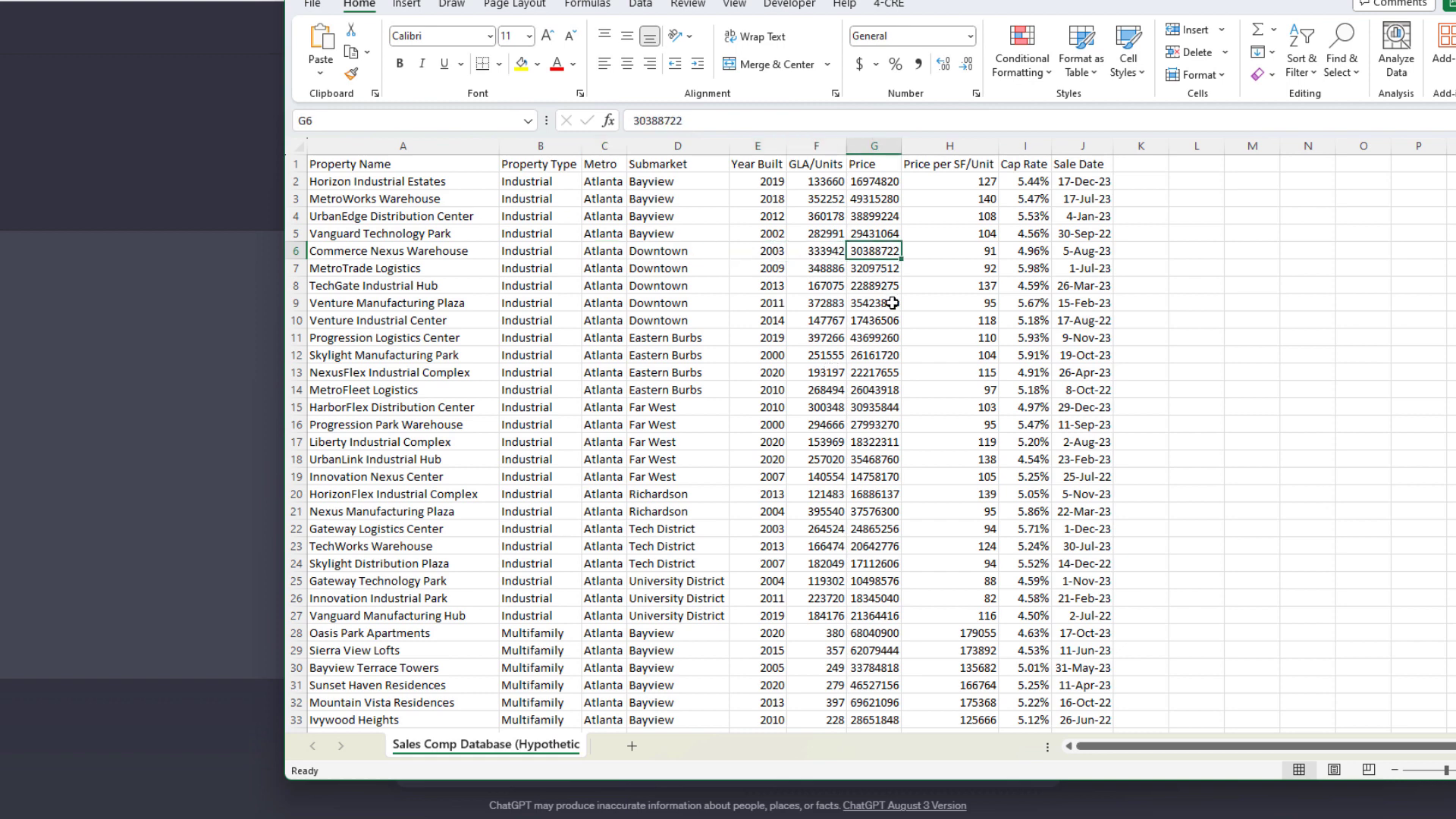
click(1088, 253)
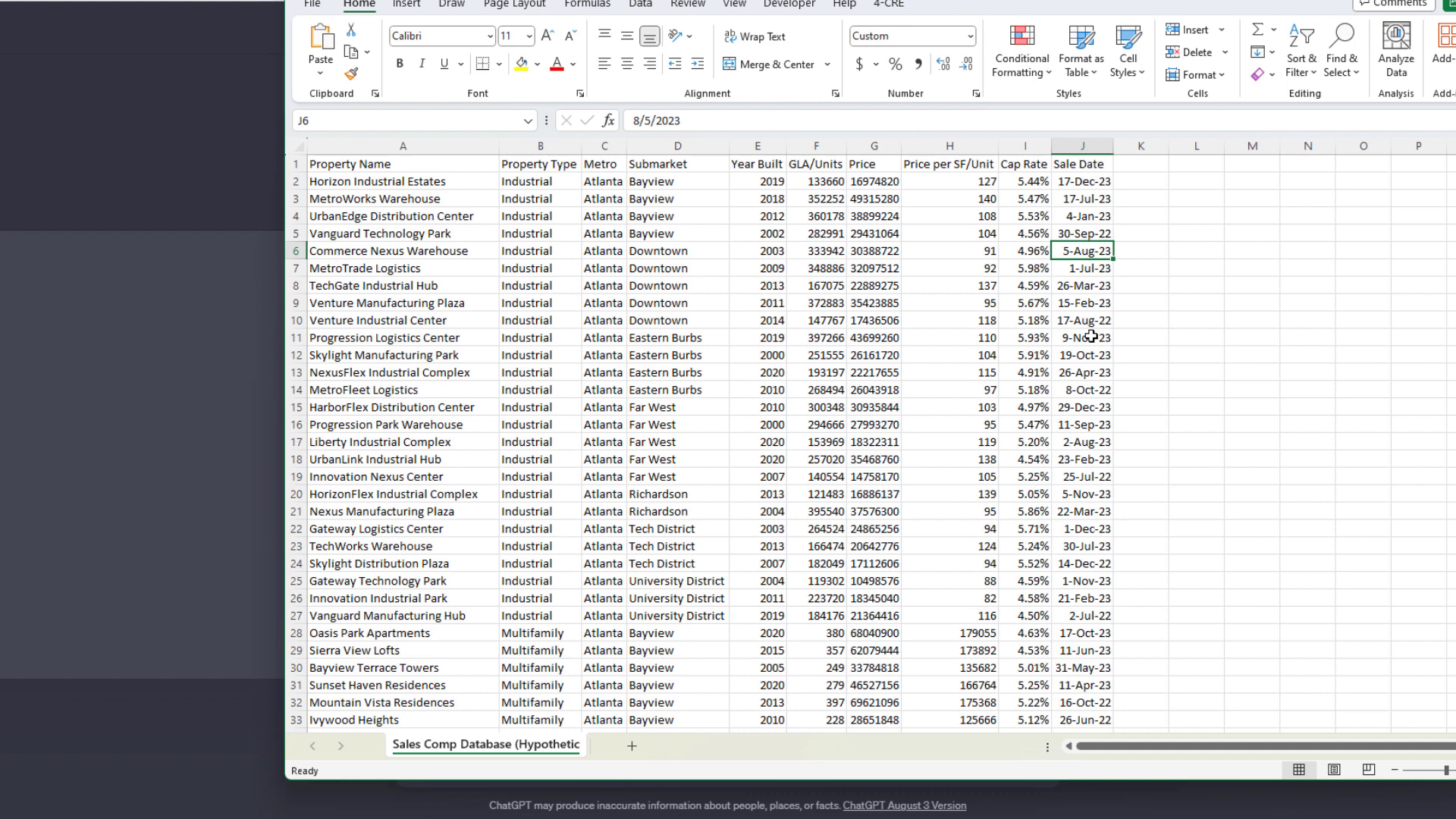
click(1035, 256)
click(976, 253)
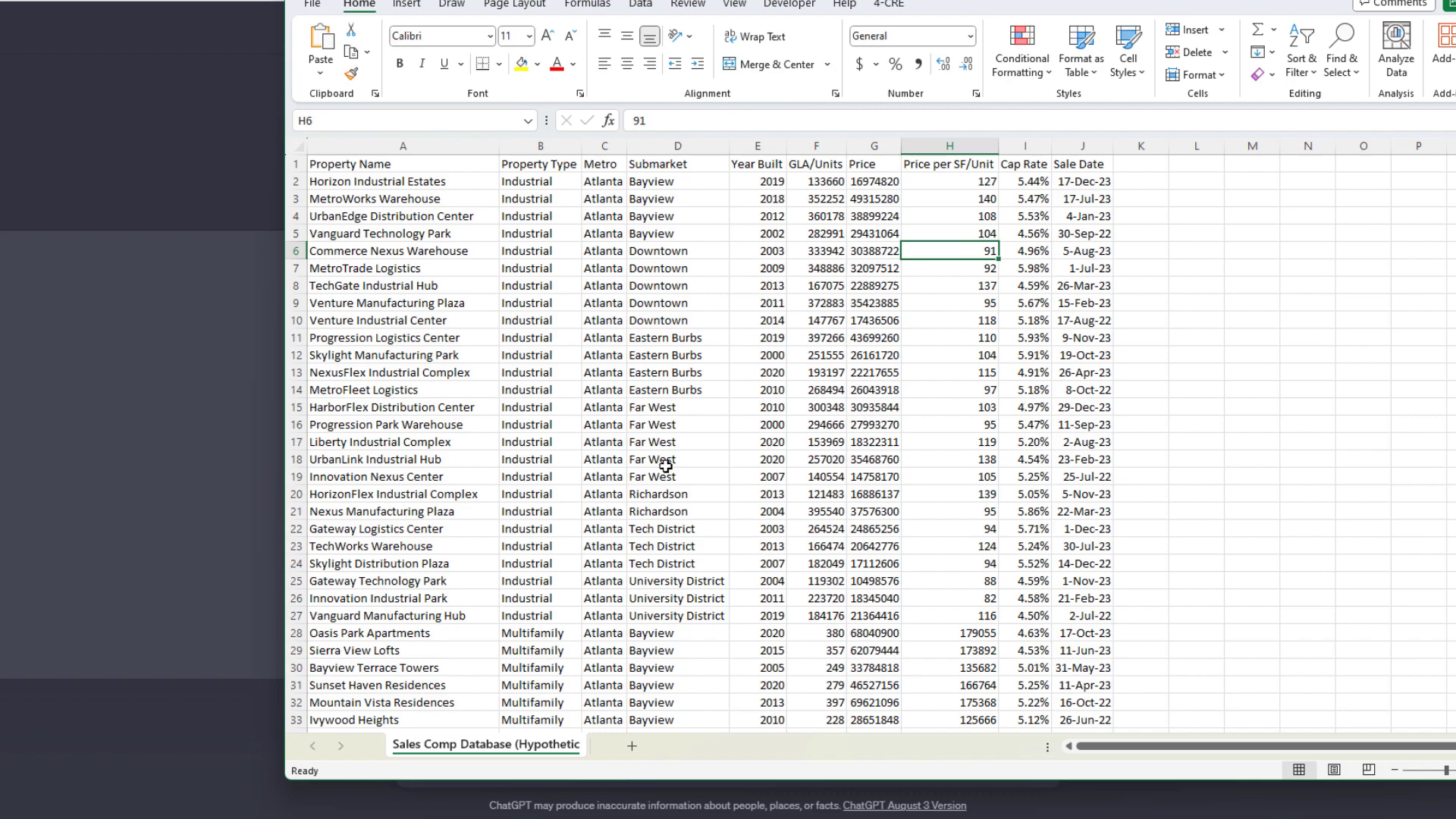
scroll(561, 381, down, 20)
scroll(565, 380, up, 20)
scroll(675, 379, down, 20)
scroll(675, 361, down, 20)
click(398, 441)
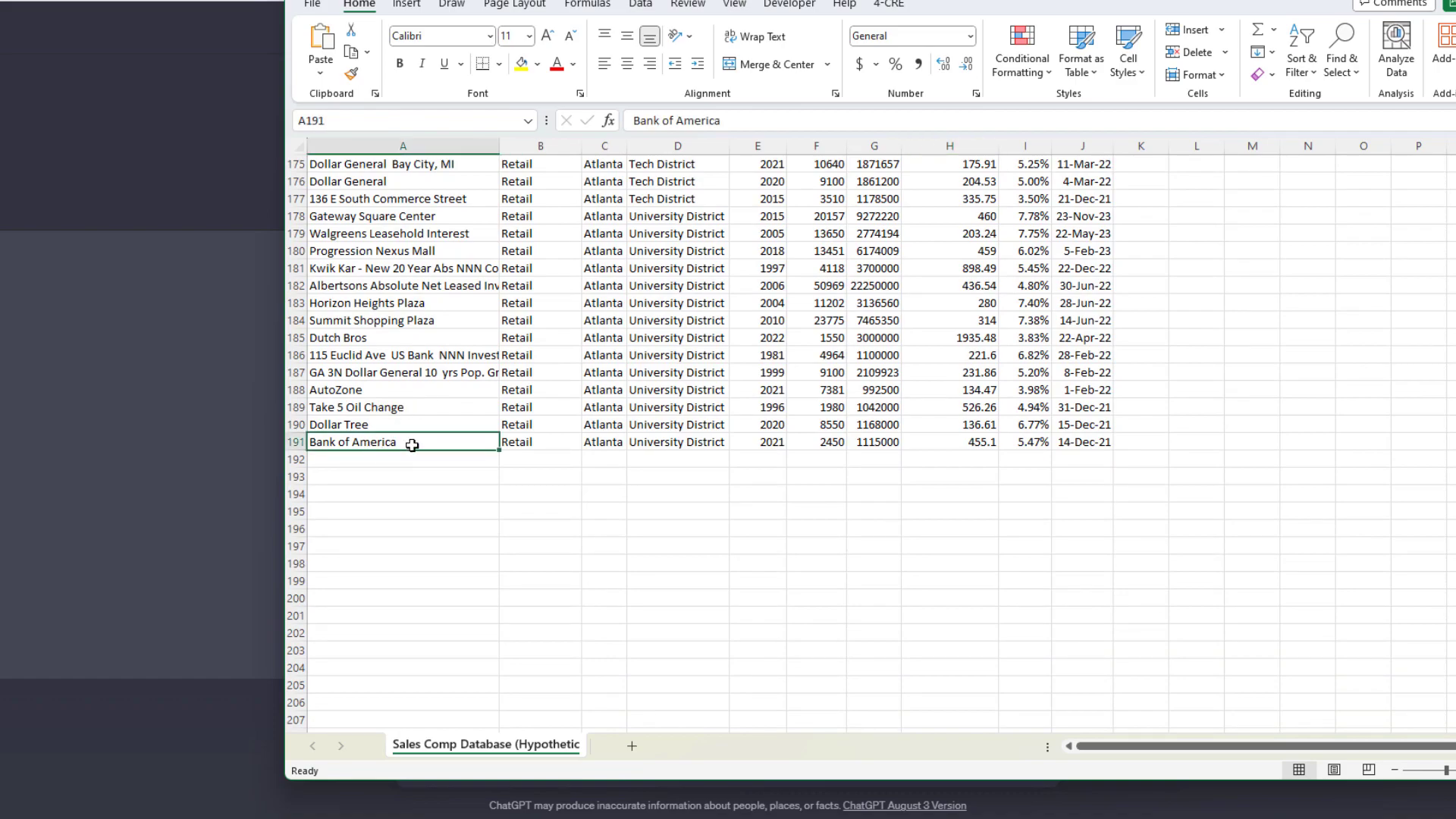
scroll(500, 445, up, 20)
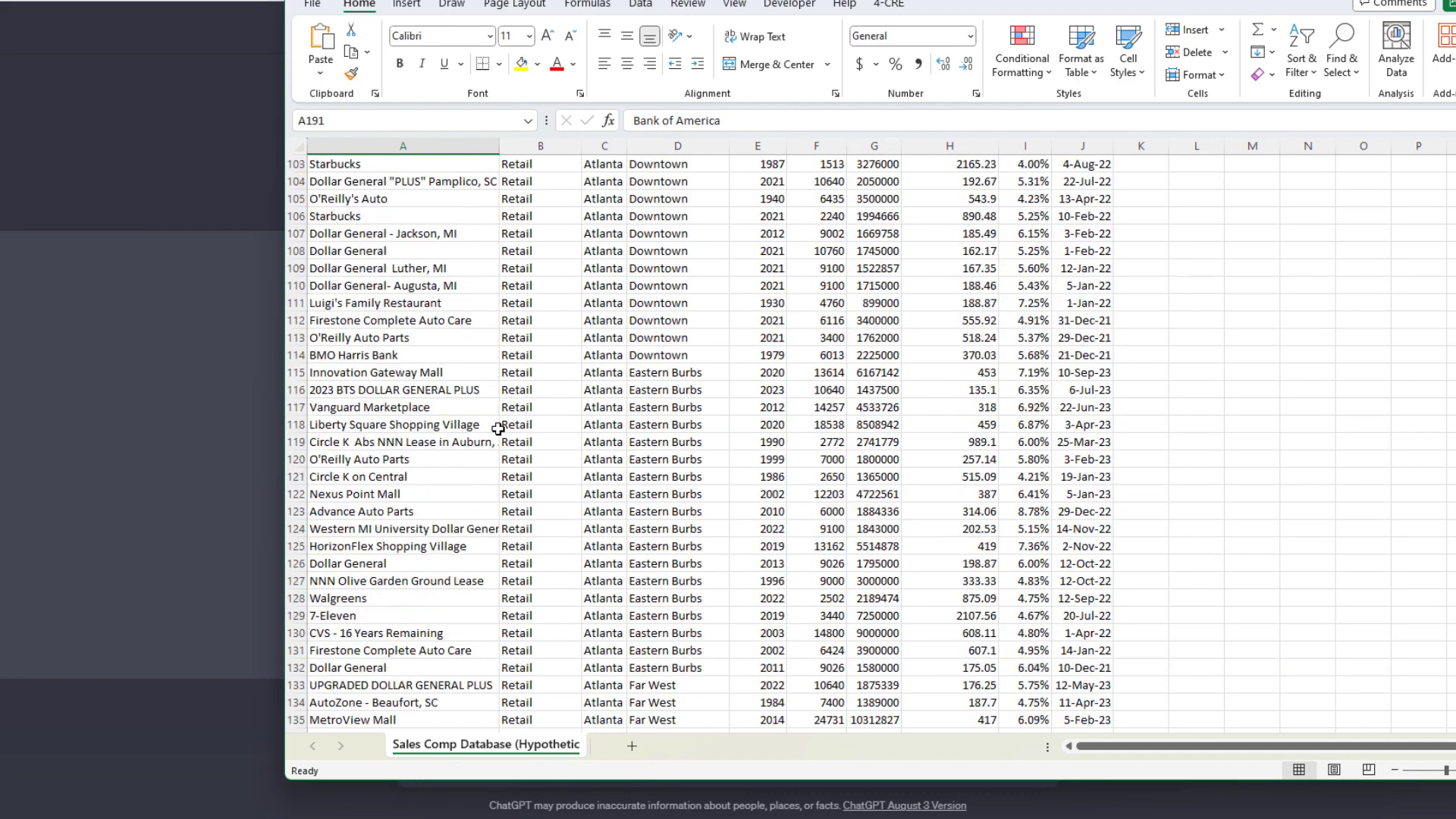
scroll(499, 429, up, 5)
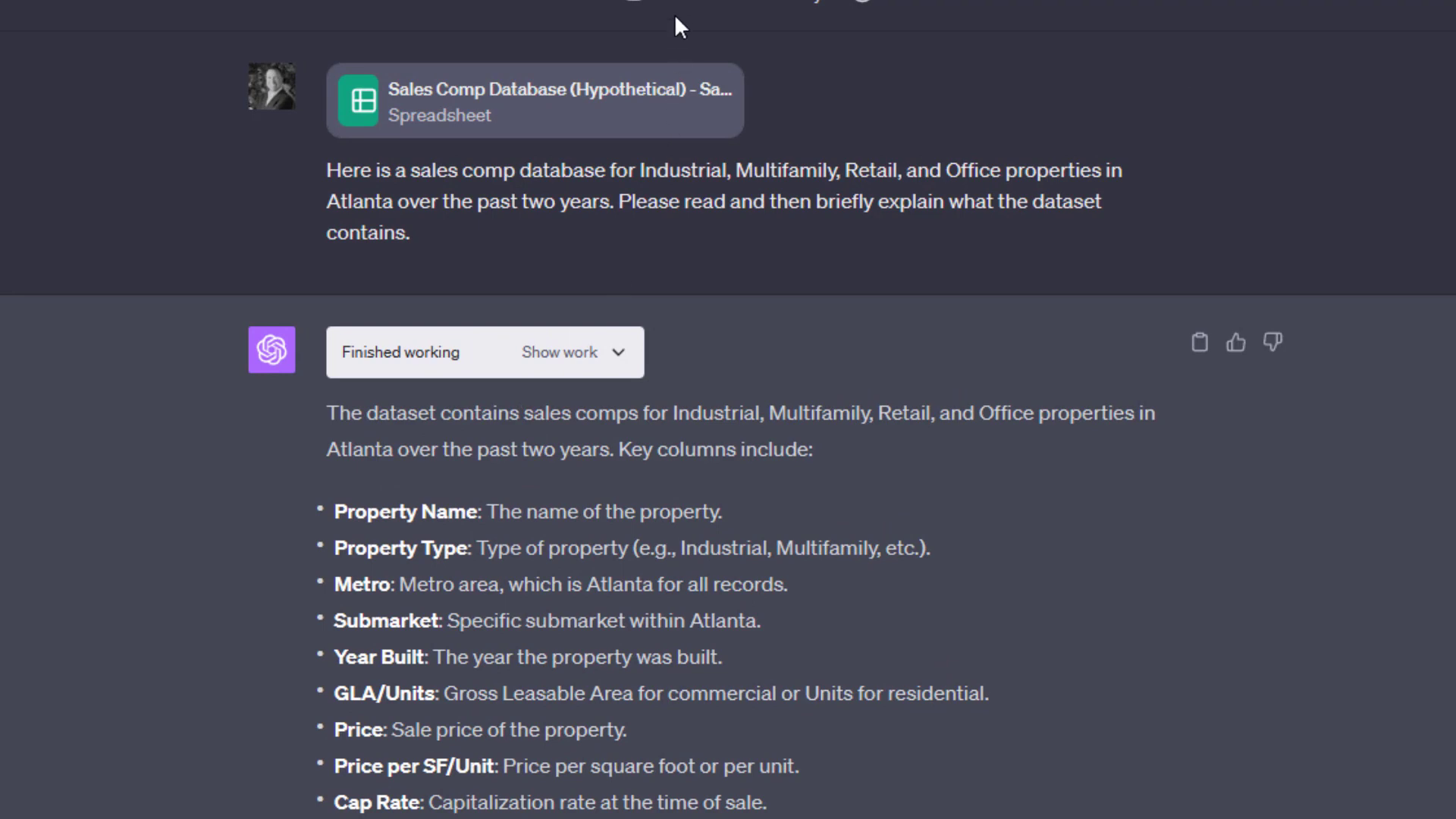
mouse_move(855, 5)
drag(336, 180, 441, 235)
click(315, 241)
Step: Highlight the Python code, including the pd.read_csv load and the df.head() line
scroll(306, 230, down, 3)
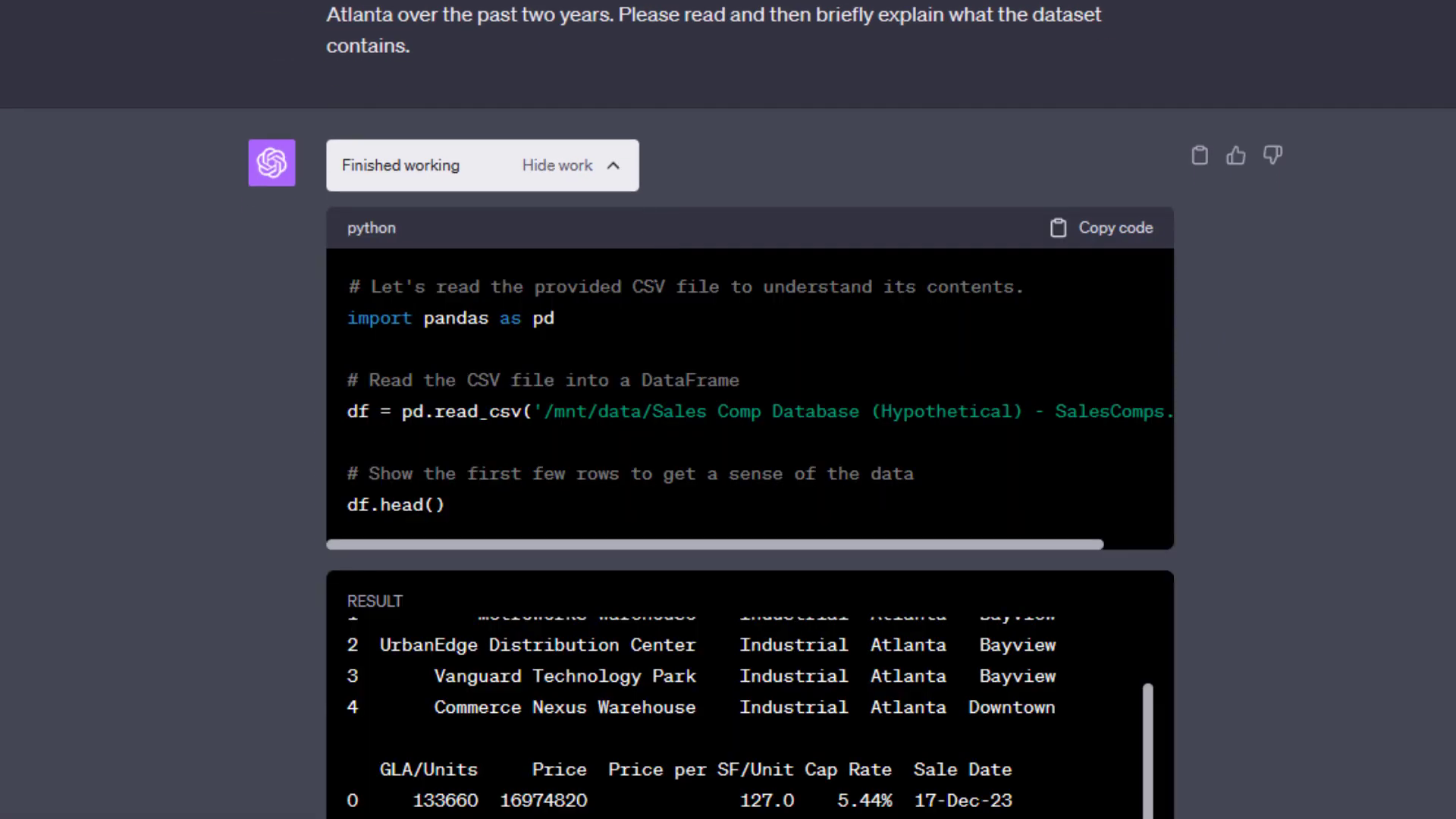
double_click(362, 226)
drag(479, 514, 340, 296)
click(481, 260)
scroll(258, 327, up, 2)
scroll(422, 282, down, 2)
drag(523, 411, 406, 411)
click(417, 411)
drag(904, 487, 470, 502)
scroll(1187, 469, down, 4)
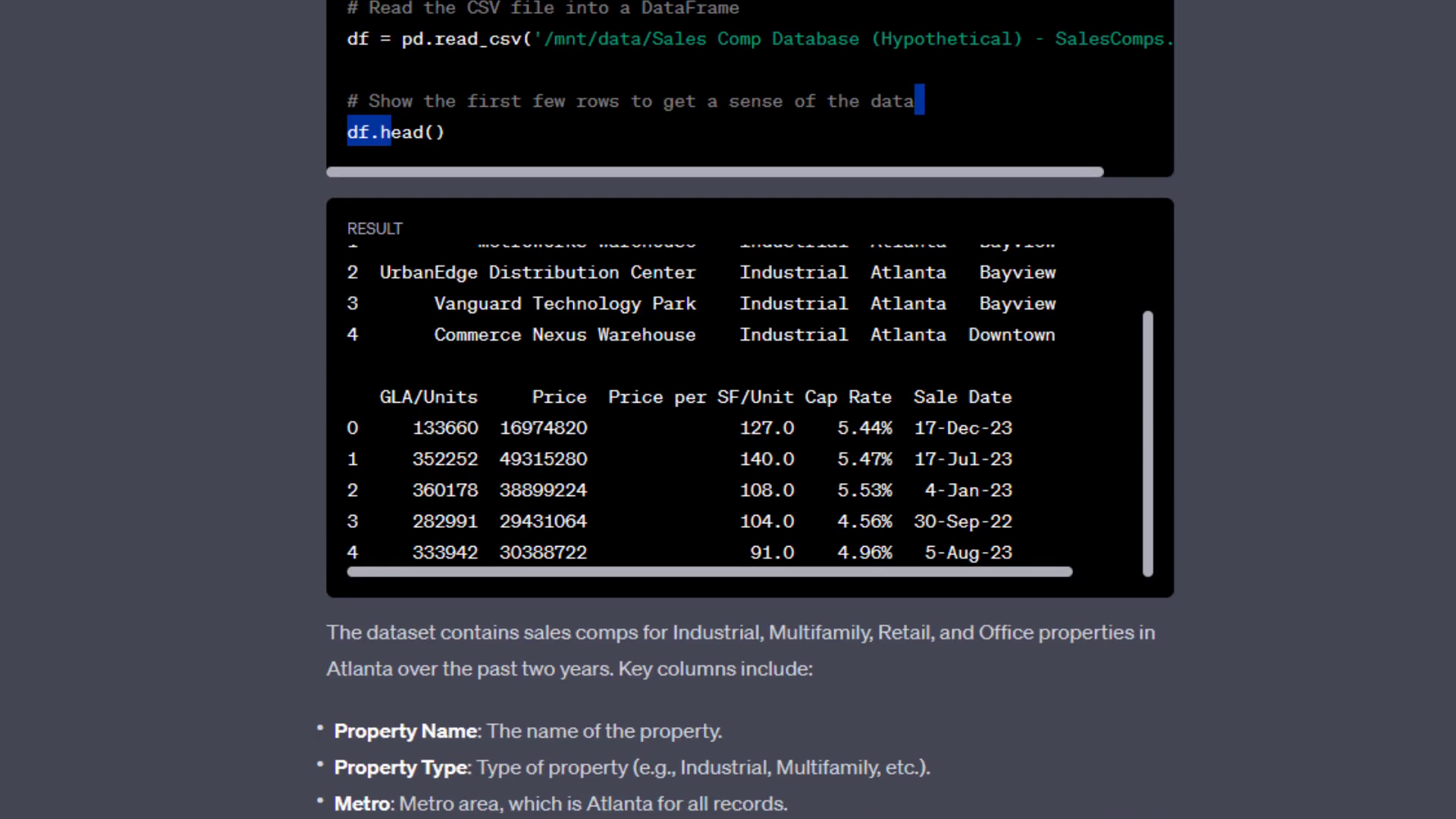
click(1140, 370)
Step: Highlight the Commerce Nexus Warehouse row in the df.head() result table
scroll(1138, 326, right, 2)
triple_click(1143, 326)
scroll(1004, 398, up, 1)
scroll(986, 493, down, 1)
scroll(945, 575, left, 2)
scroll(787, 467, up, 2)
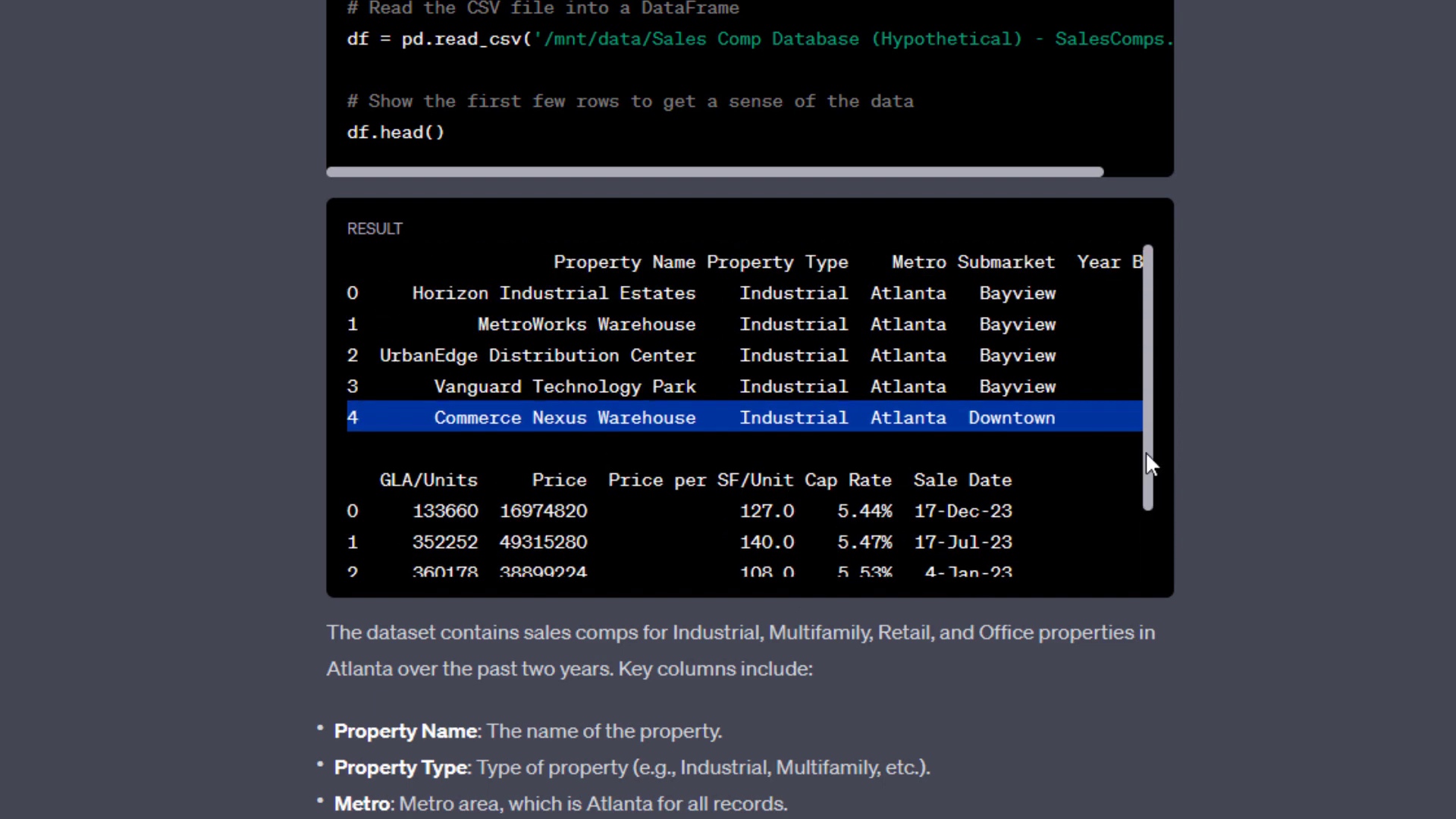
click(1295, 477)
scroll(1295, 478, up, 4)
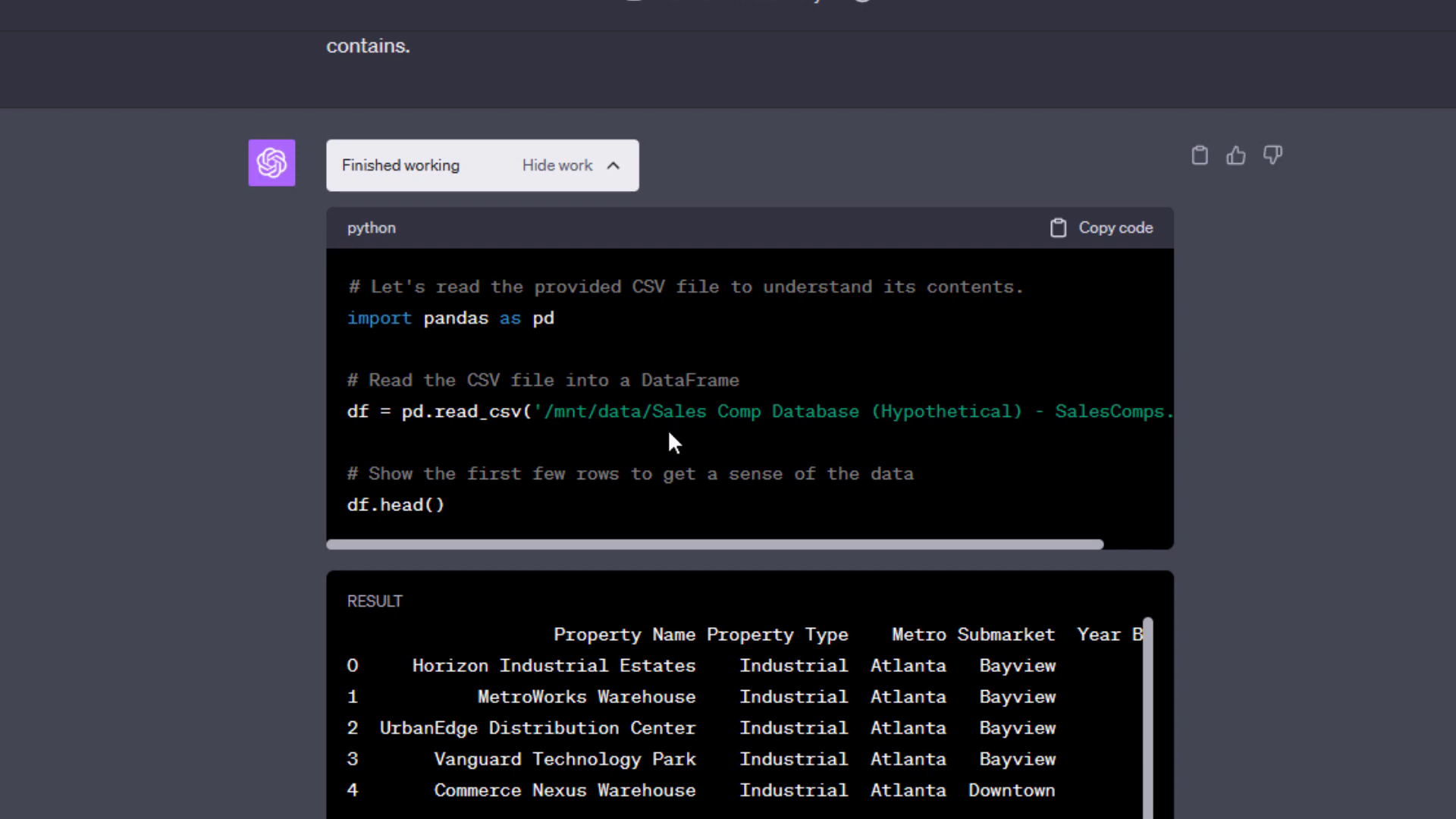
Step: Collapse the analysis work, briefly re-expanding it before hiding it again
click(608, 182)
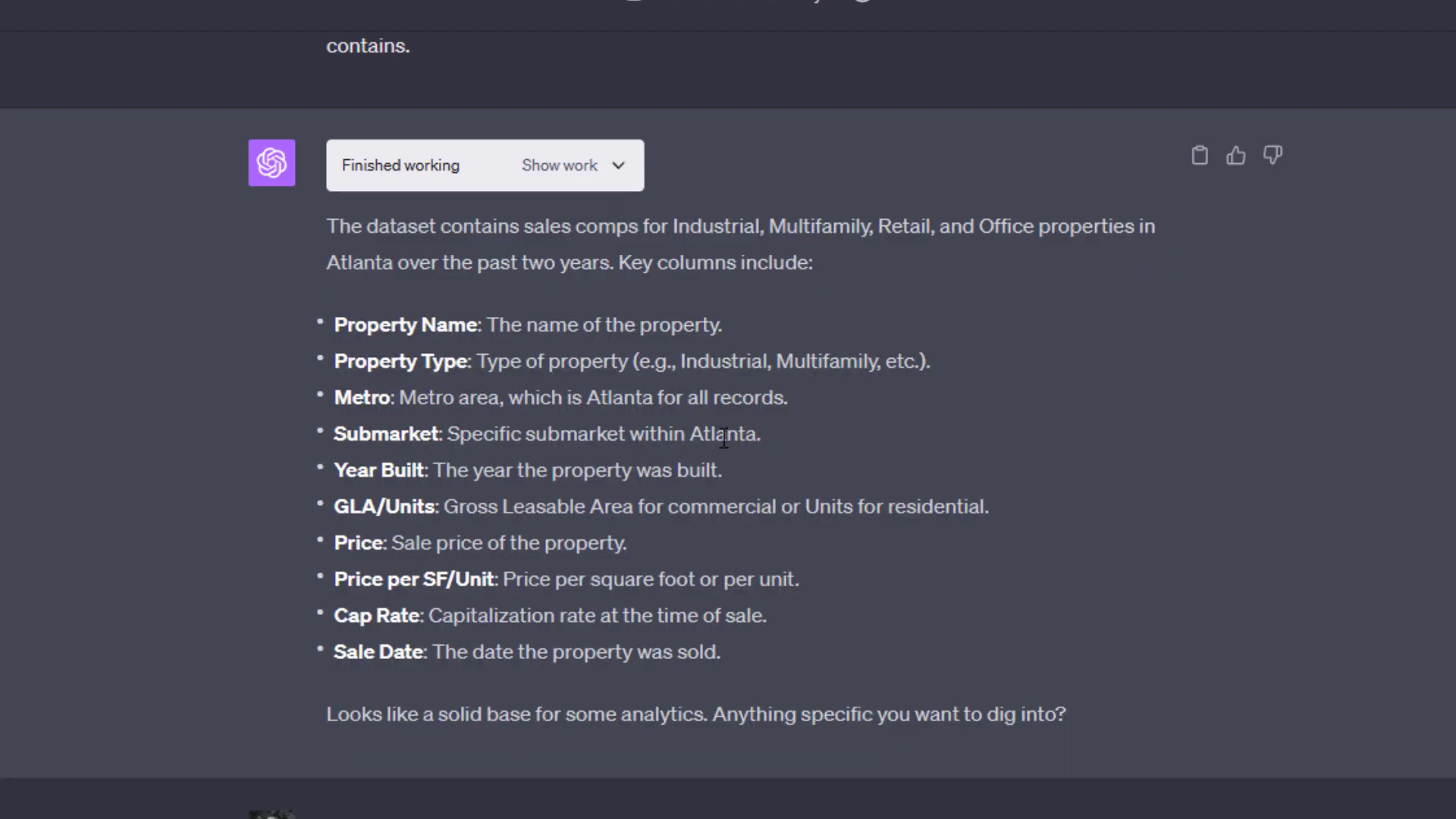
click(617, 168)
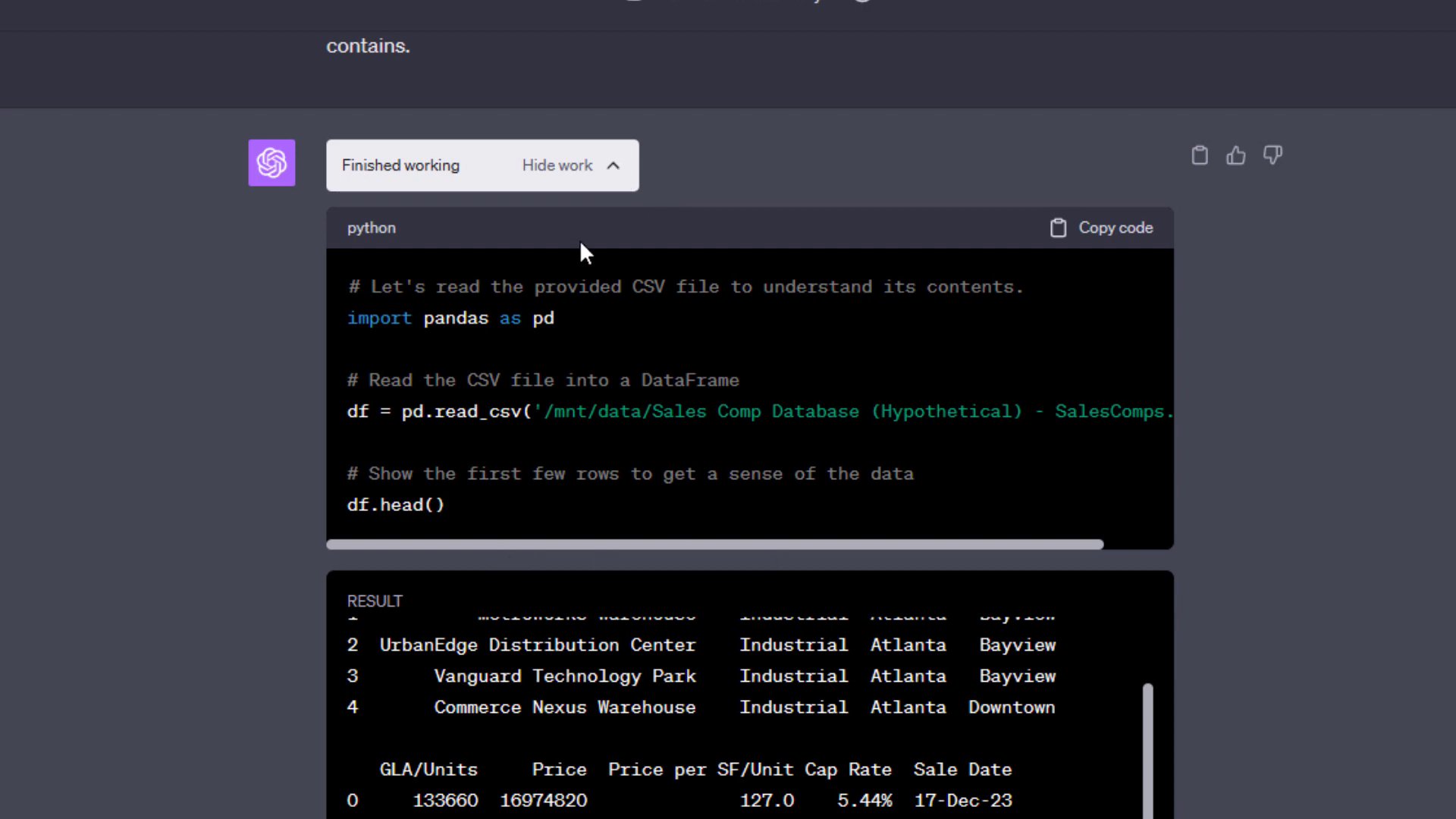
click(614, 180)
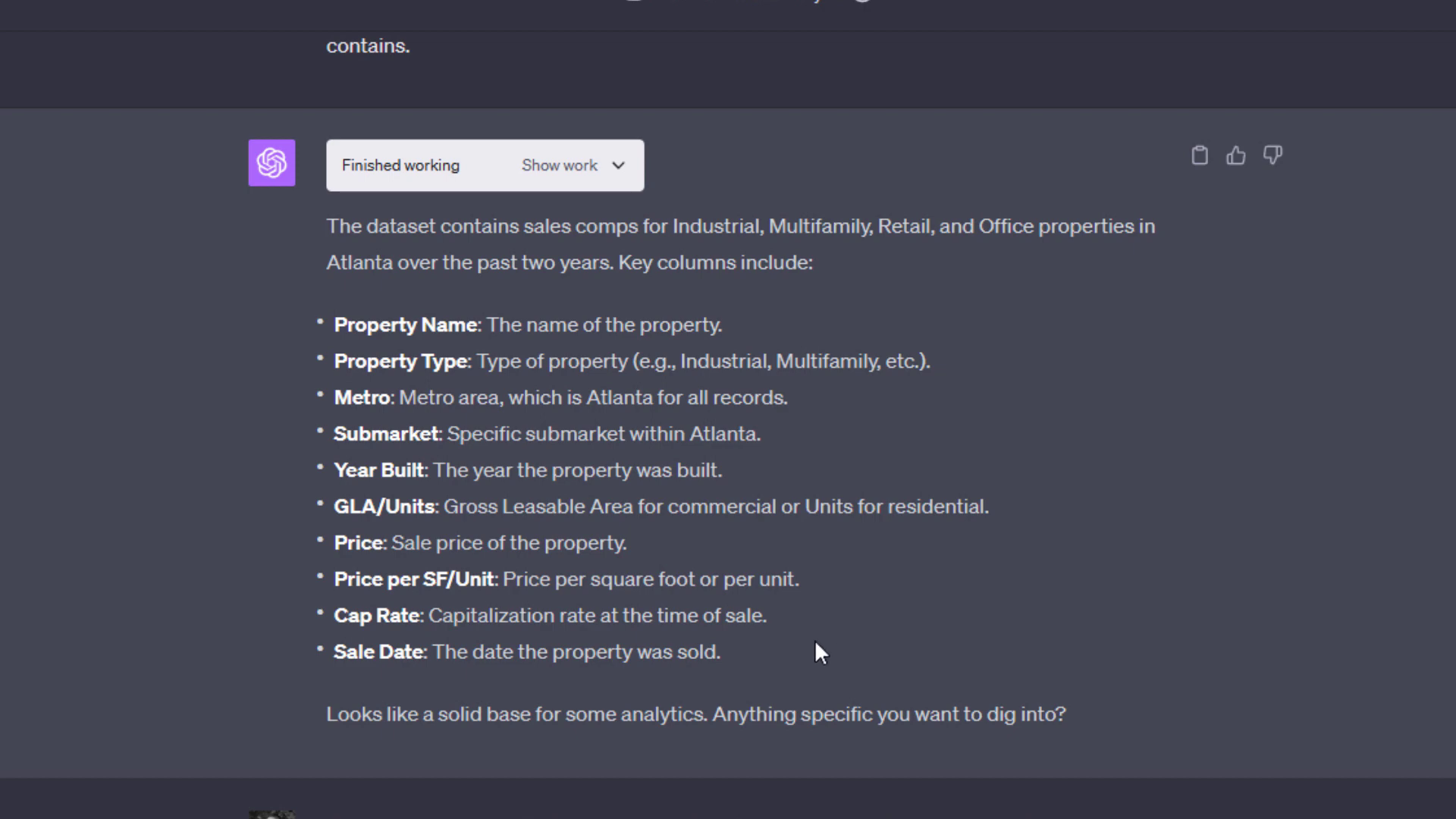
Step: Highlight the dataset explanation and its 'Key columns include:' line, then deselect
drag(1015, 674, 326, 221)
click(540, 296)
drag(839, 266, 616, 260)
click(617, 260)
scroll(379, 522, up, 3)
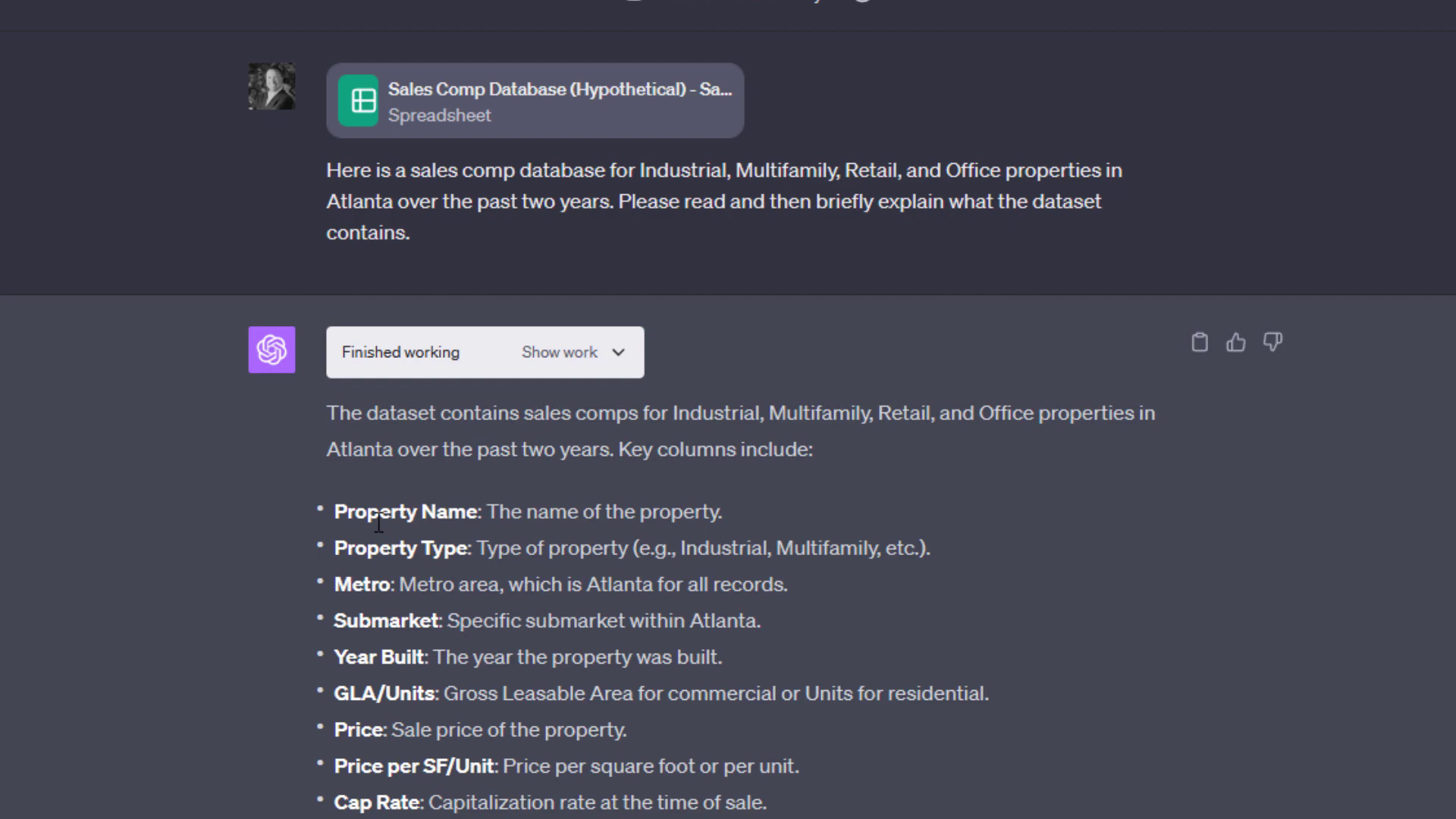
Step: Scroll to the Industrial, Multifamily, Office and Retail summary table and highlight it
scroll(315, 499, down, 10)
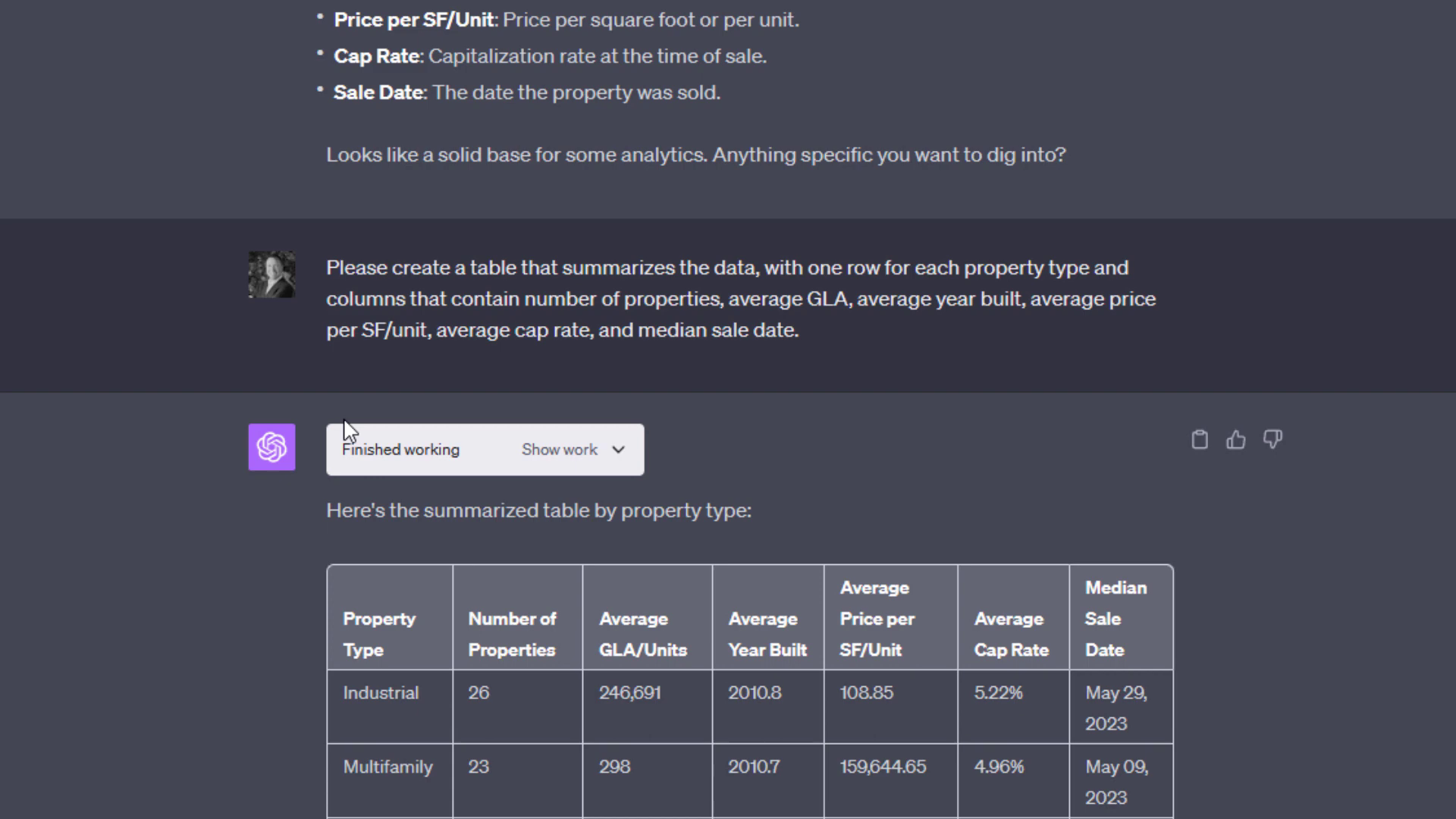
scroll(402, 422, down, 3)
drag(340, 503, 421, 506)
drag(488, 543, 1148, 743)
click(1154, 537)
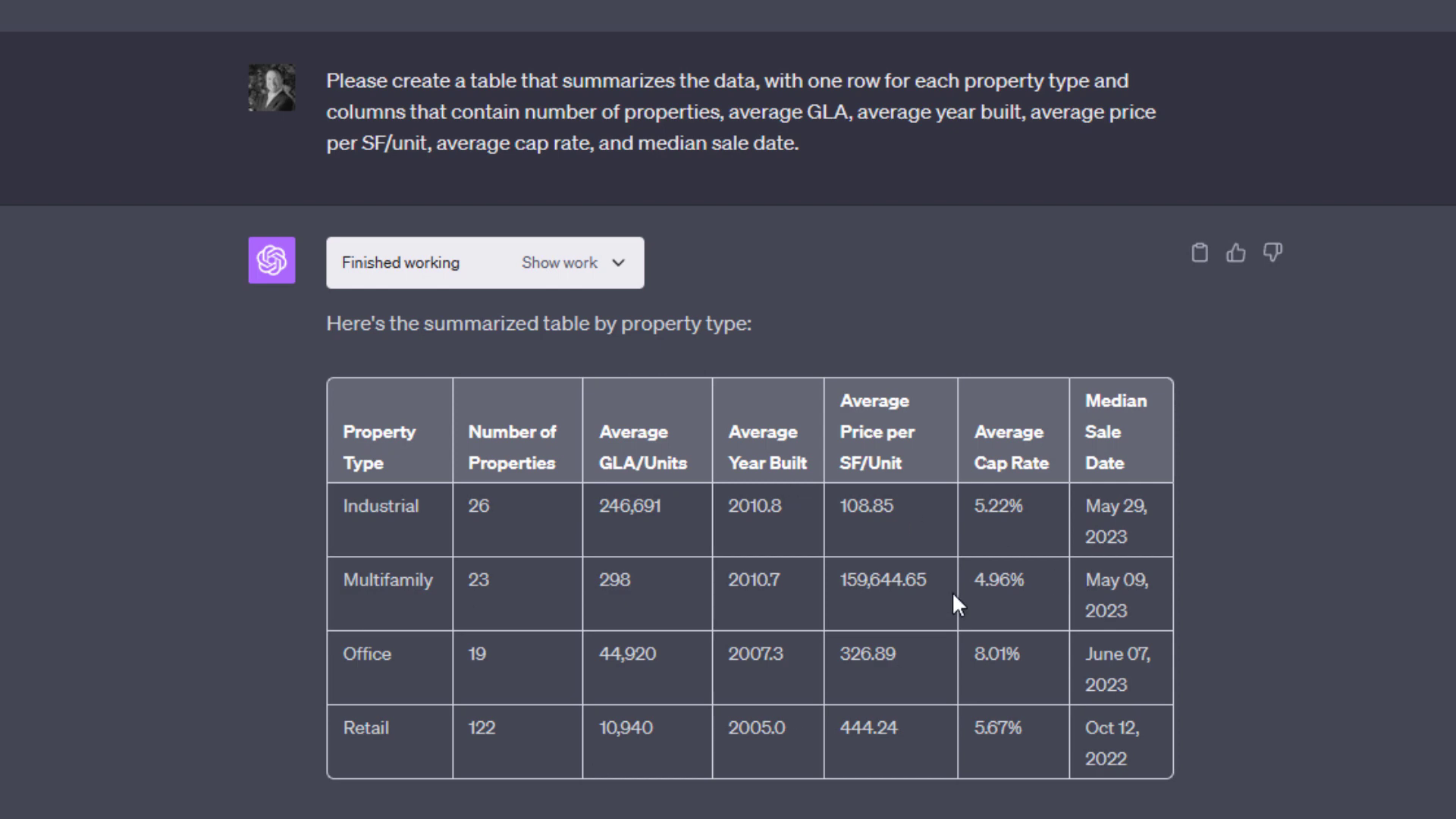
click(619, 265)
scroll(503, 464, down, 5)
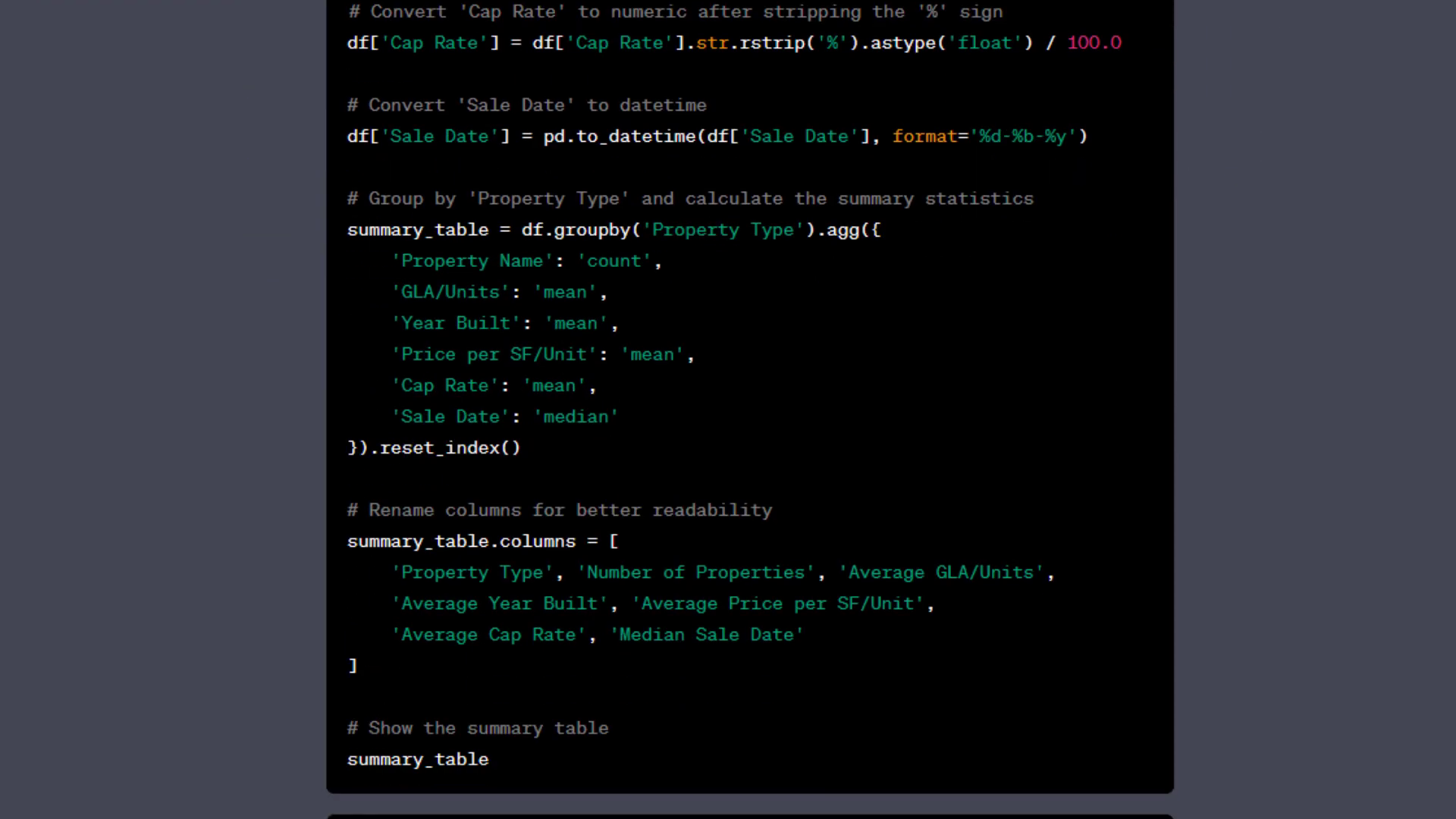
scroll(442, 309, up, 5)
scroll(667, 594, down, 2)
drag(834, 815, 341, 194)
click(687, 252)
scroll(706, 339, up, 1)
scroll(705, 339, up, 5)
drag(330, 453, 798, 521)
scroll(798, 522, down, 14)
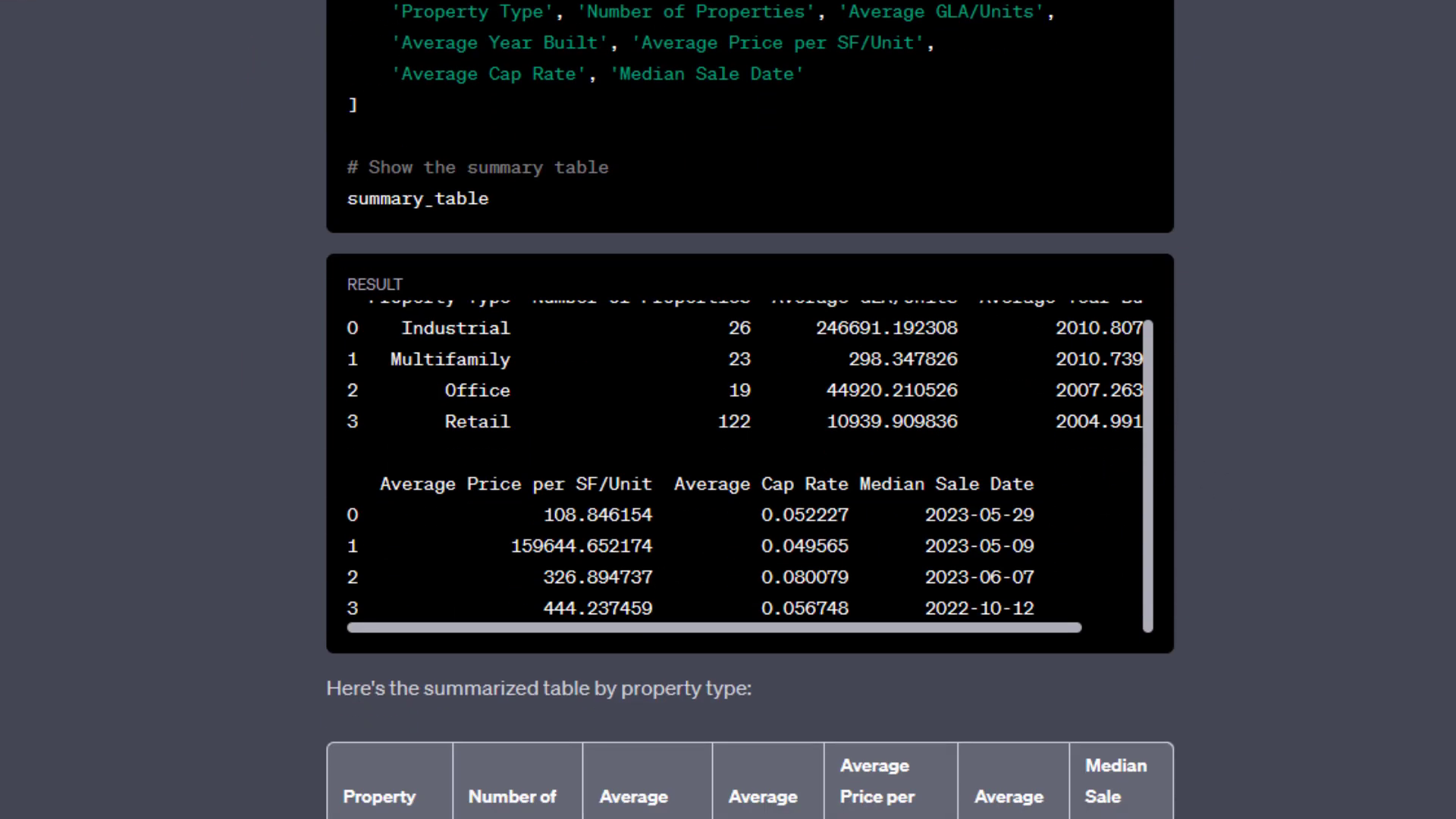
drag(734, 631, 812, 618)
scroll(603, 473, up, 1)
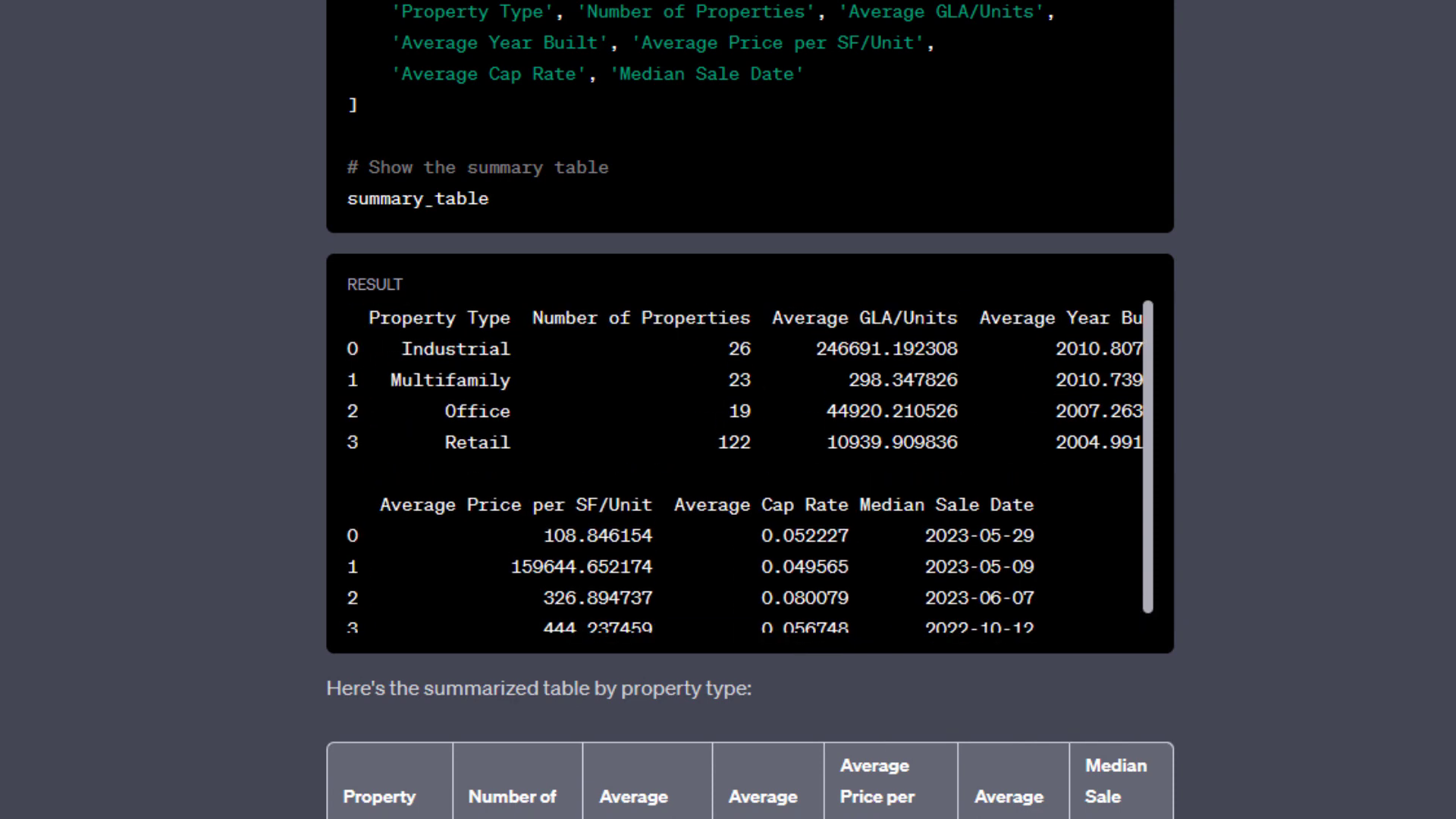
scroll(979, 489, up, 10)
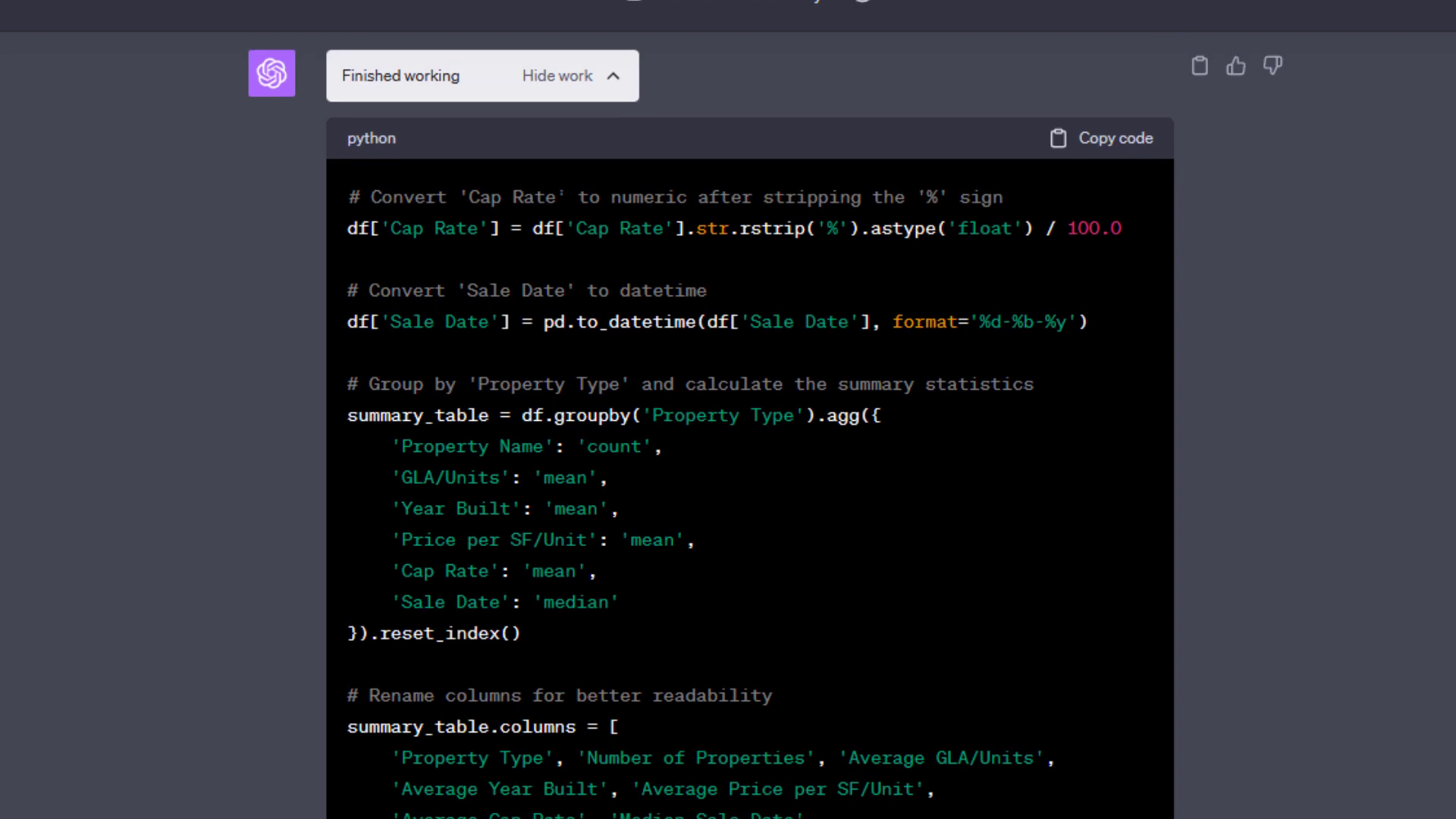
click(619, 86)
drag(342, 248, 1115, 577)
click(1251, 664)
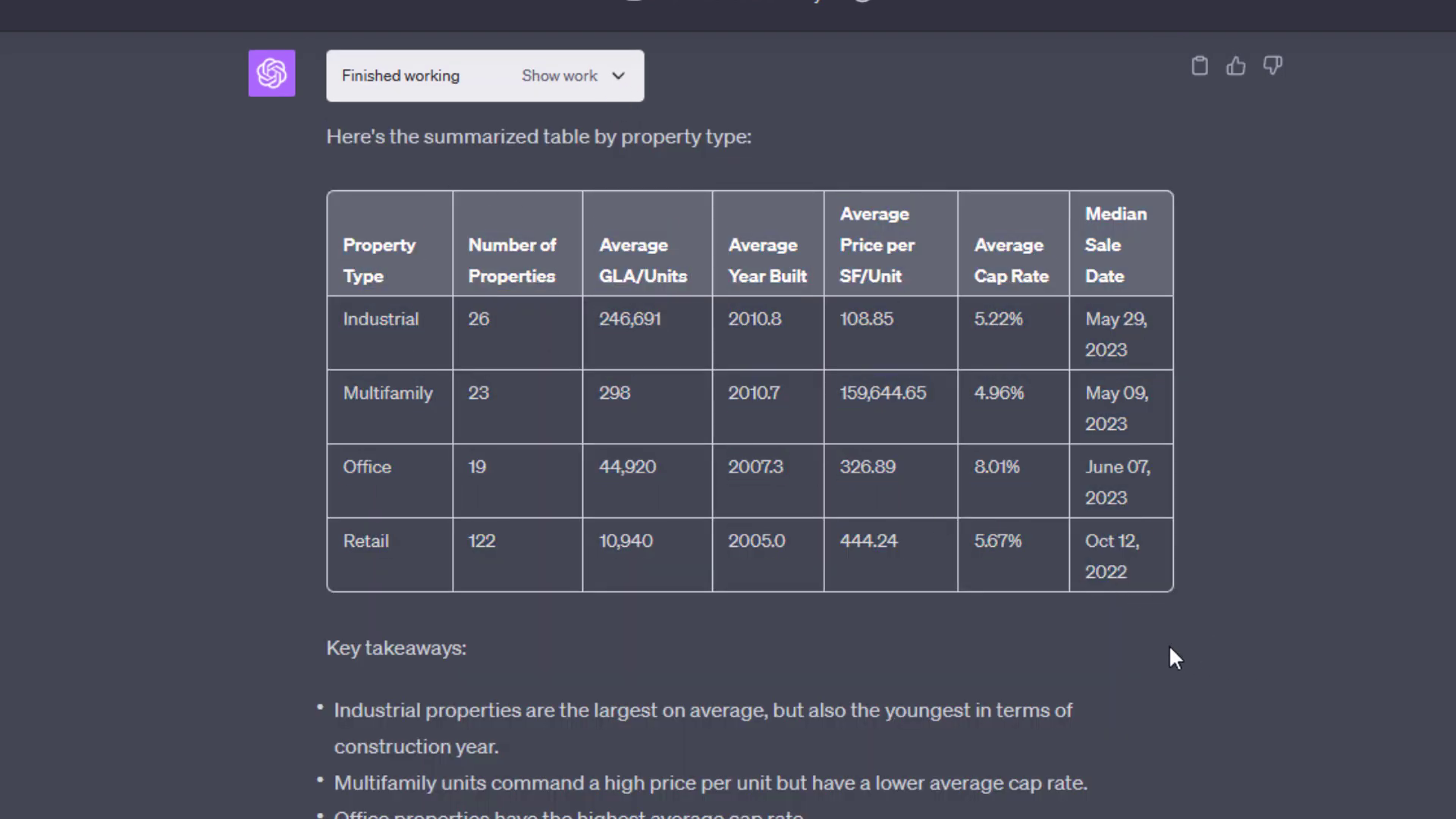
scroll(1206, 641, down, 3)
scroll(1197, 602, up, 3)
drag(481, 657, 318, 637)
click(494, 664)
scroll(778, 664, down, 3)
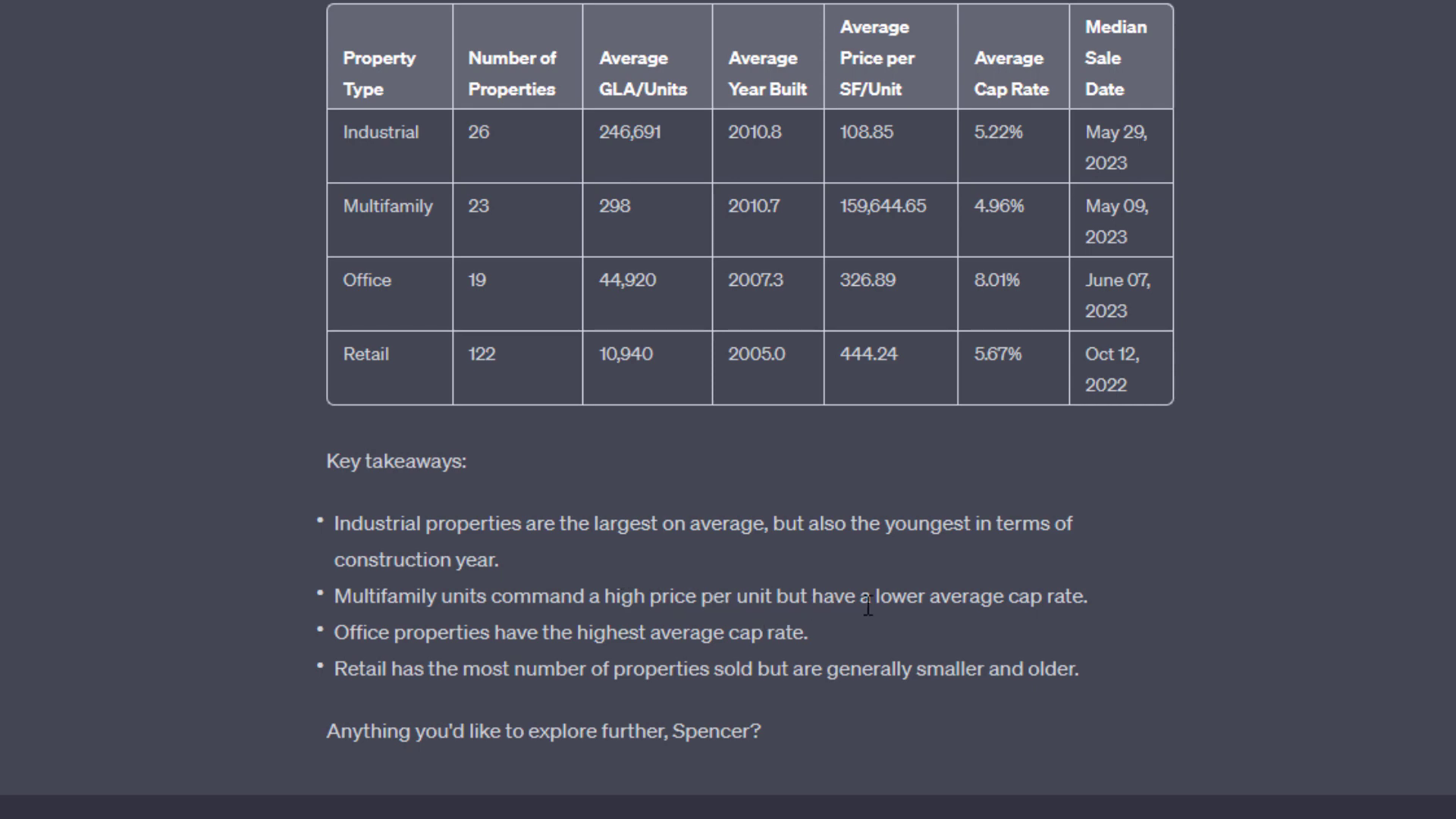
drag(1099, 604, 420, 637)
click(696, 639)
drag(1069, 672, 343, 525)
click(450, 474)
scroll(430, 474, down, 5)
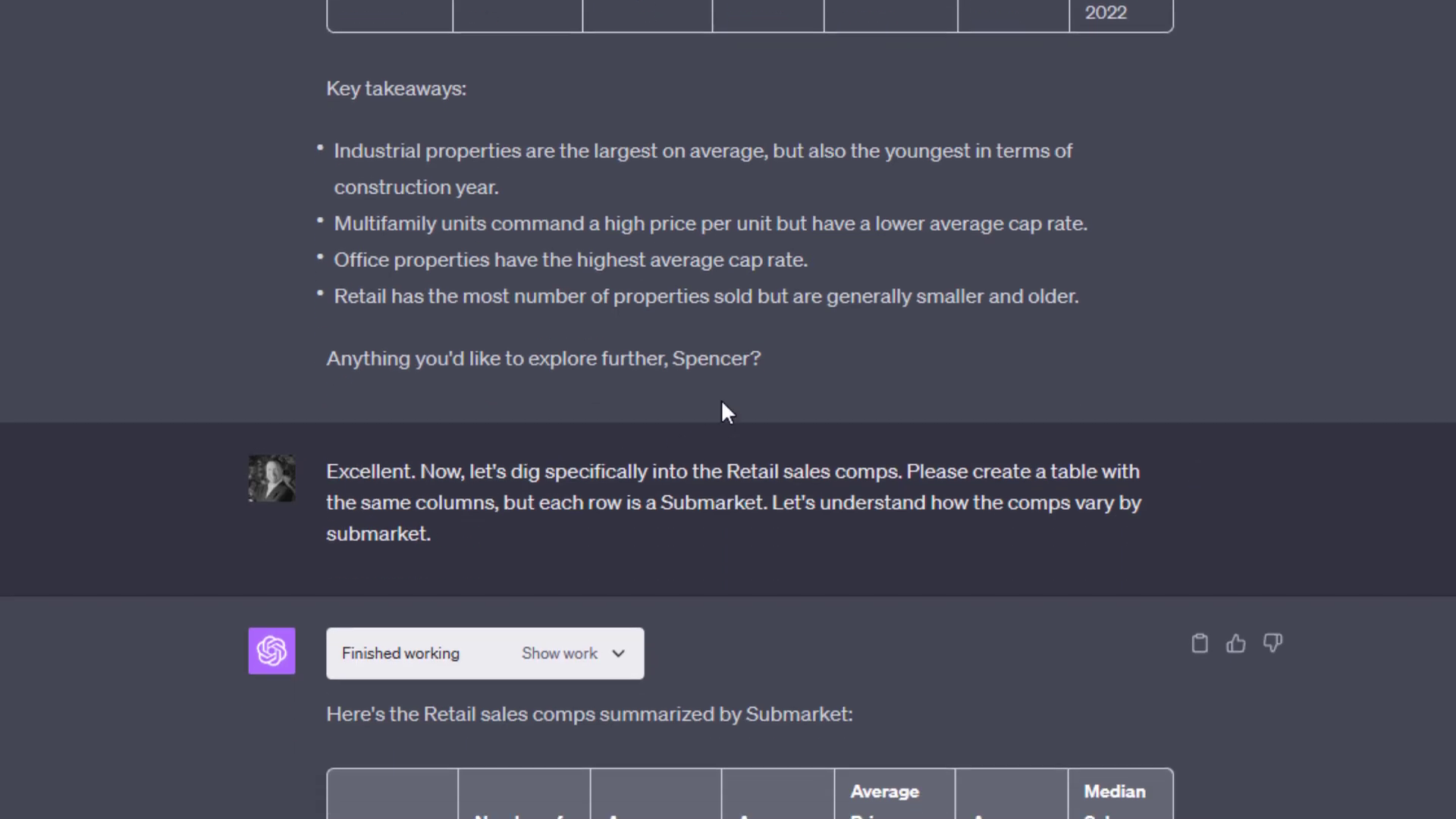
drag(768, 361, 489, 357)
click(571, 357)
scroll(571, 357, down, 2)
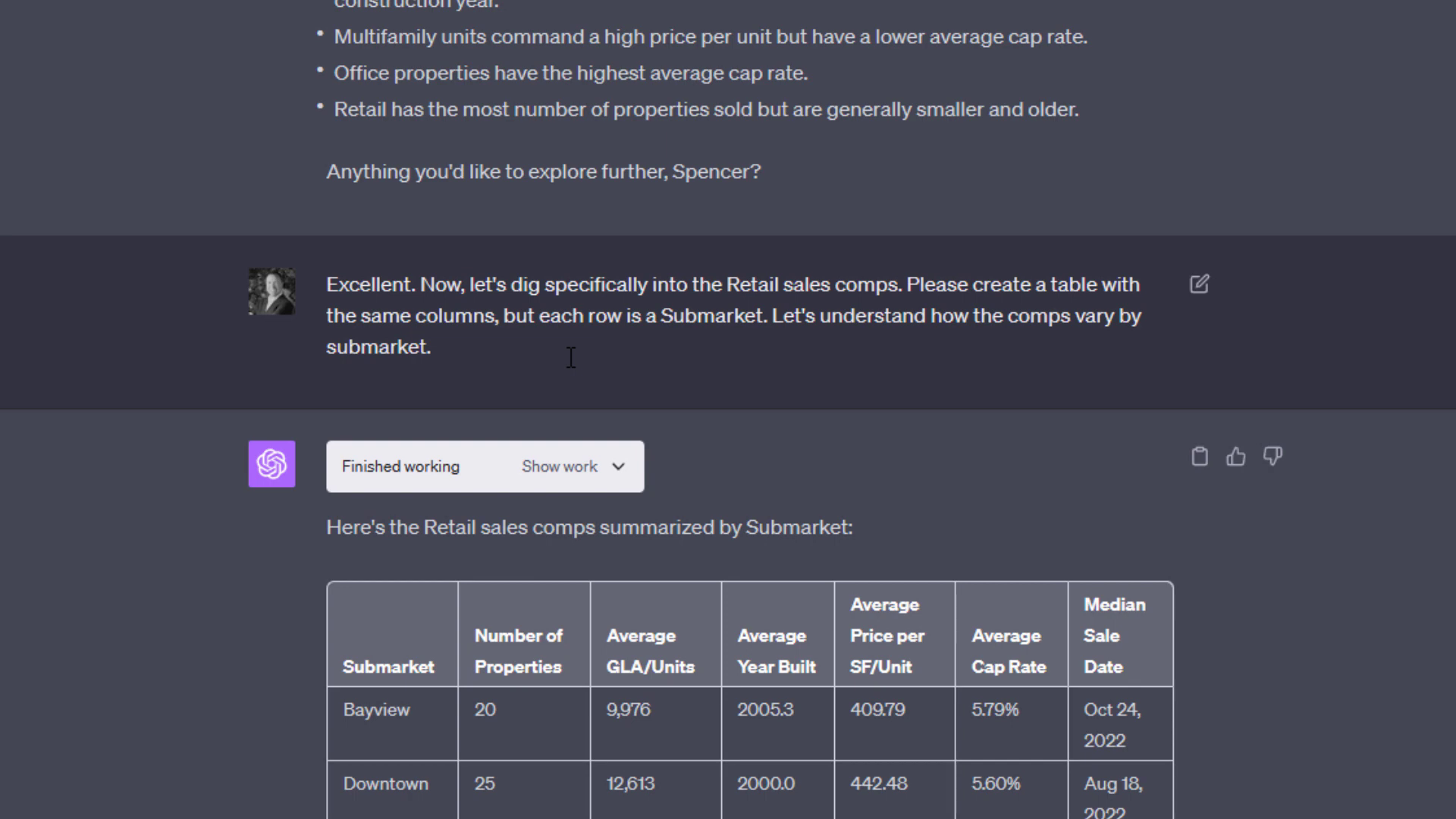
scroll(574, 370, up, 7)
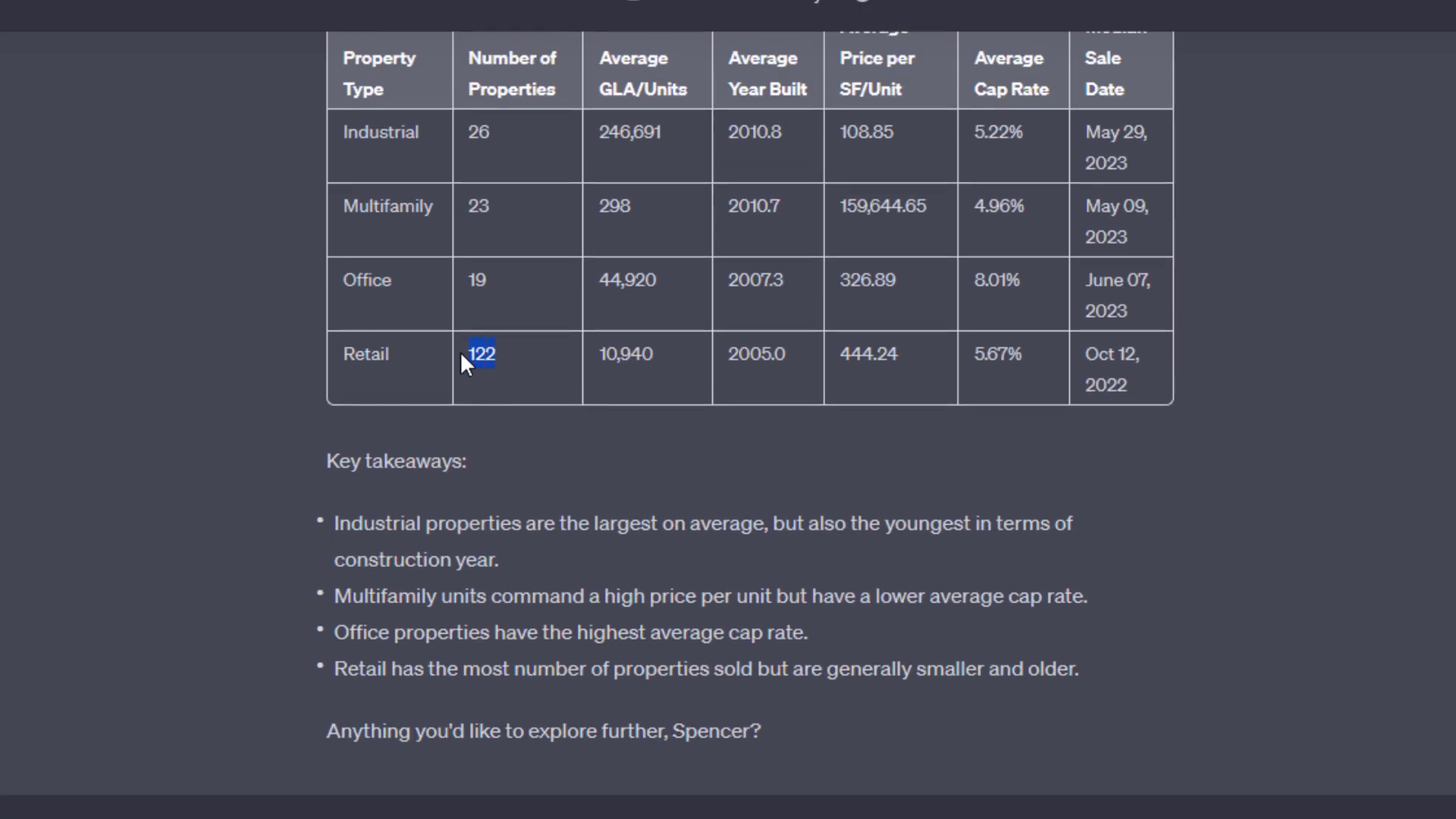
drag(1028, 355, 974, 354)
scroll(977, 382, up, 2)
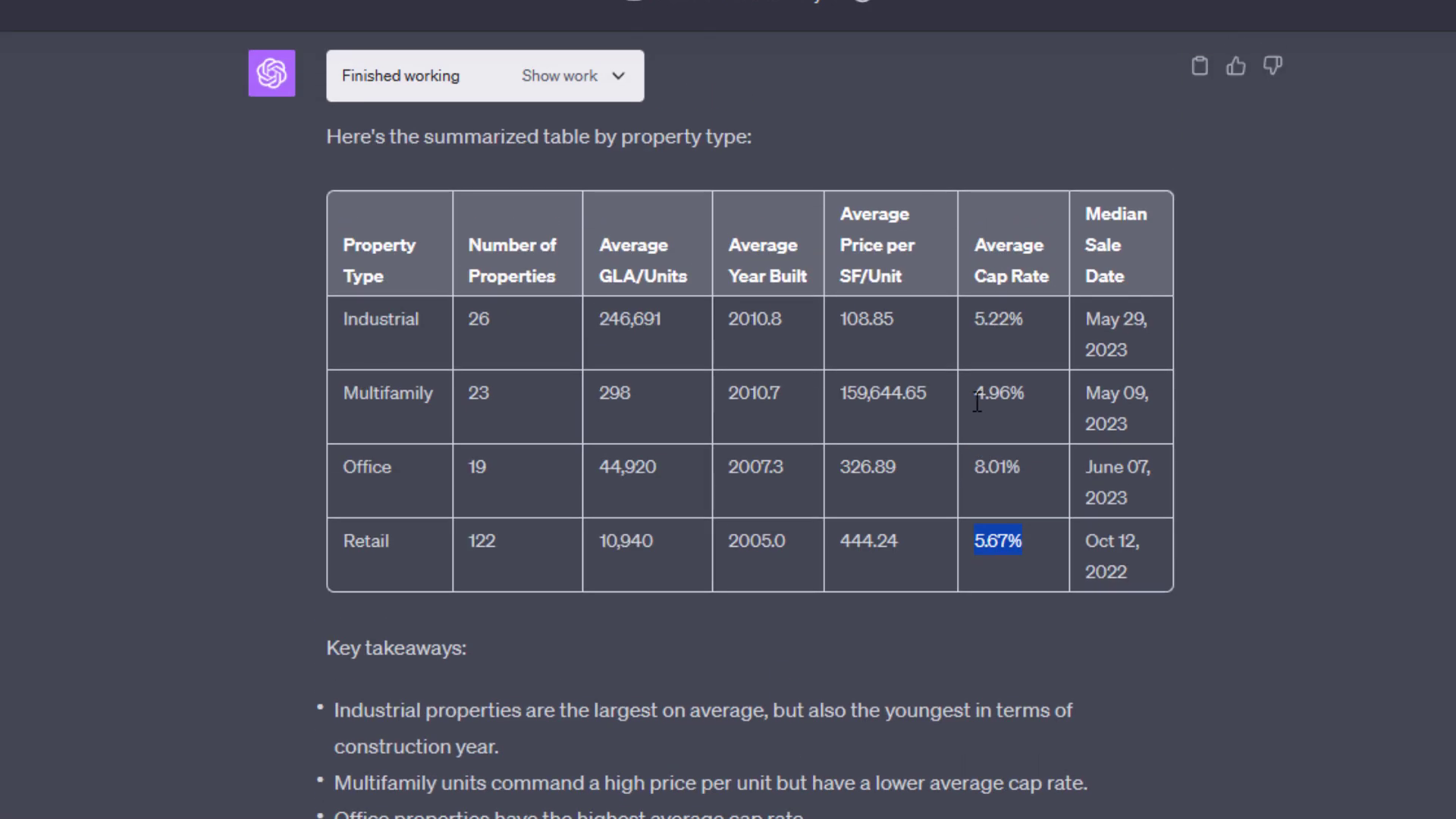
drag(927, 540, 727, 543)
click(1038, 649)
scroll(1035, 637, down, 8)
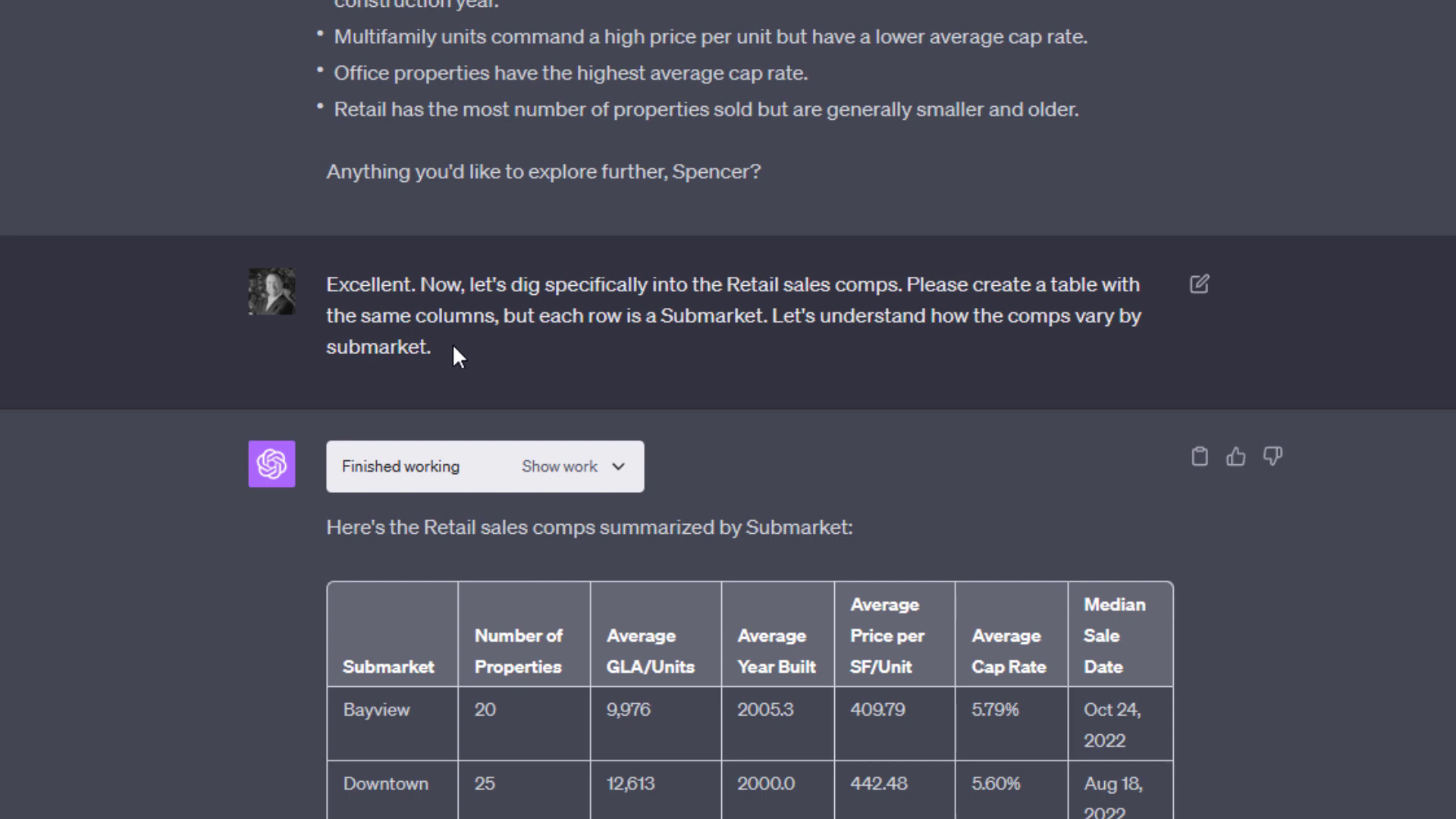
scroll(615, 281, down, 5)
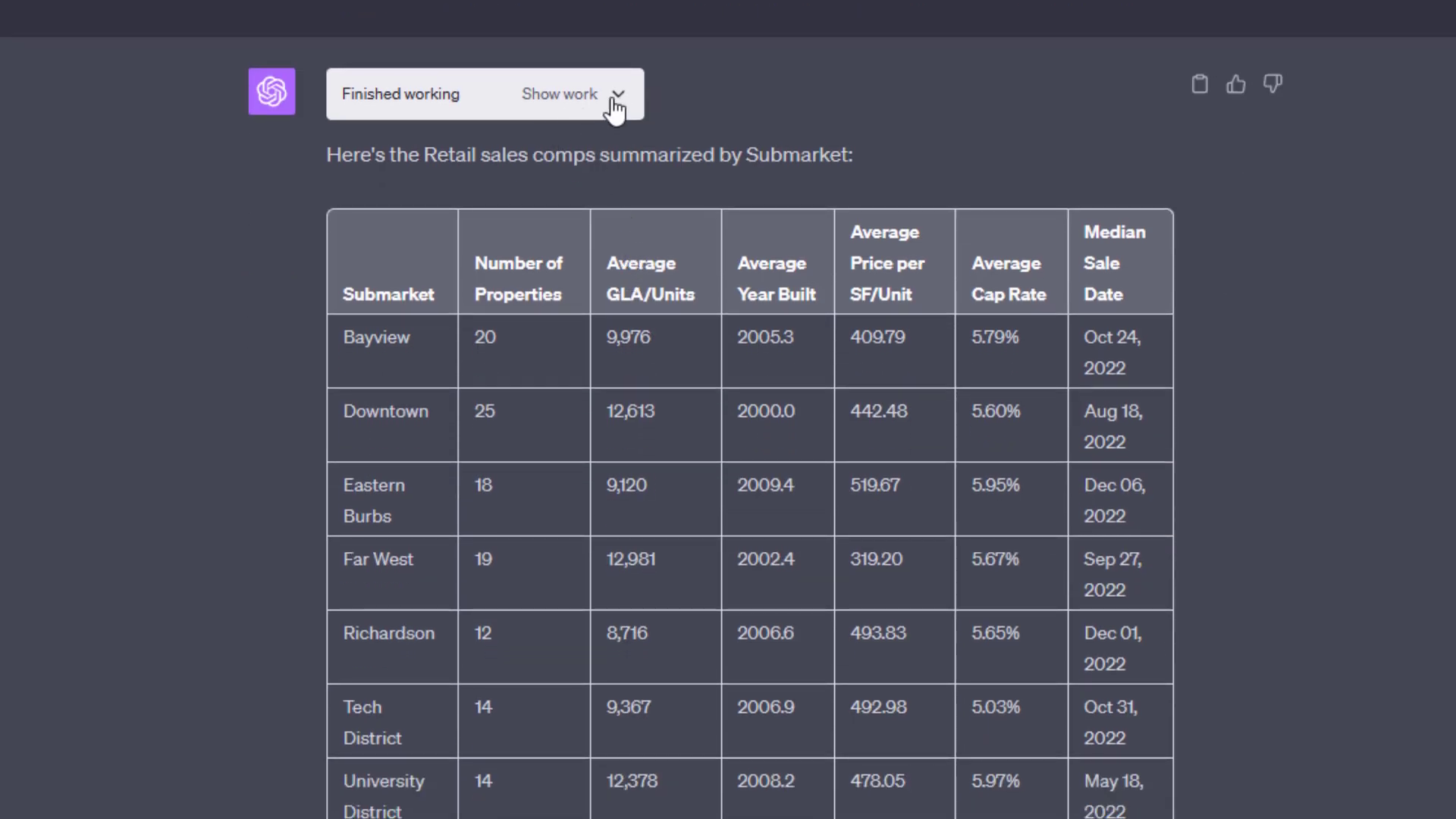
click(618, 106)
drag(356, 216, 1027, 559)
scroll(1027, 559, down, 10)
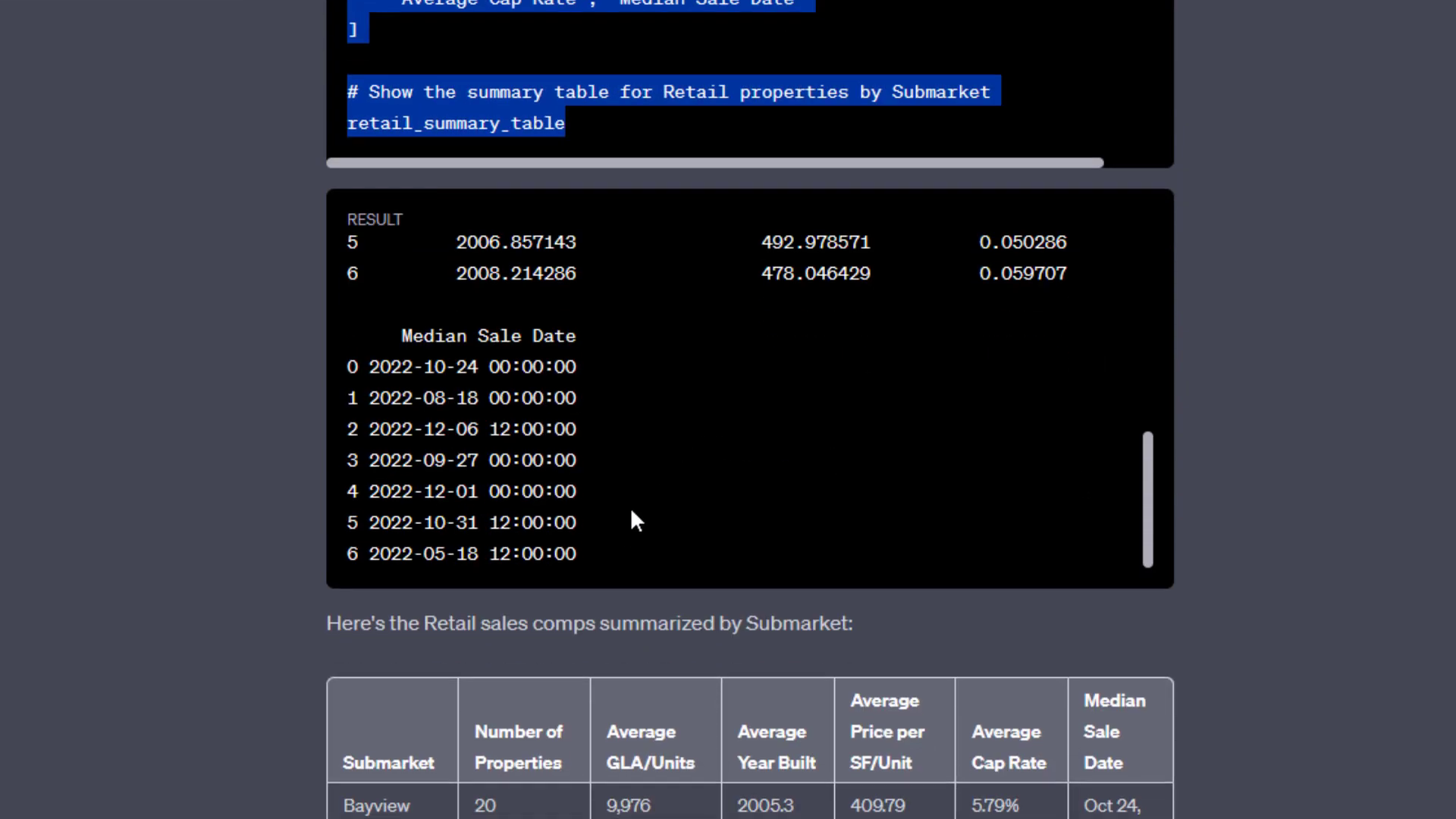
drag(521, 460, 346, 234)
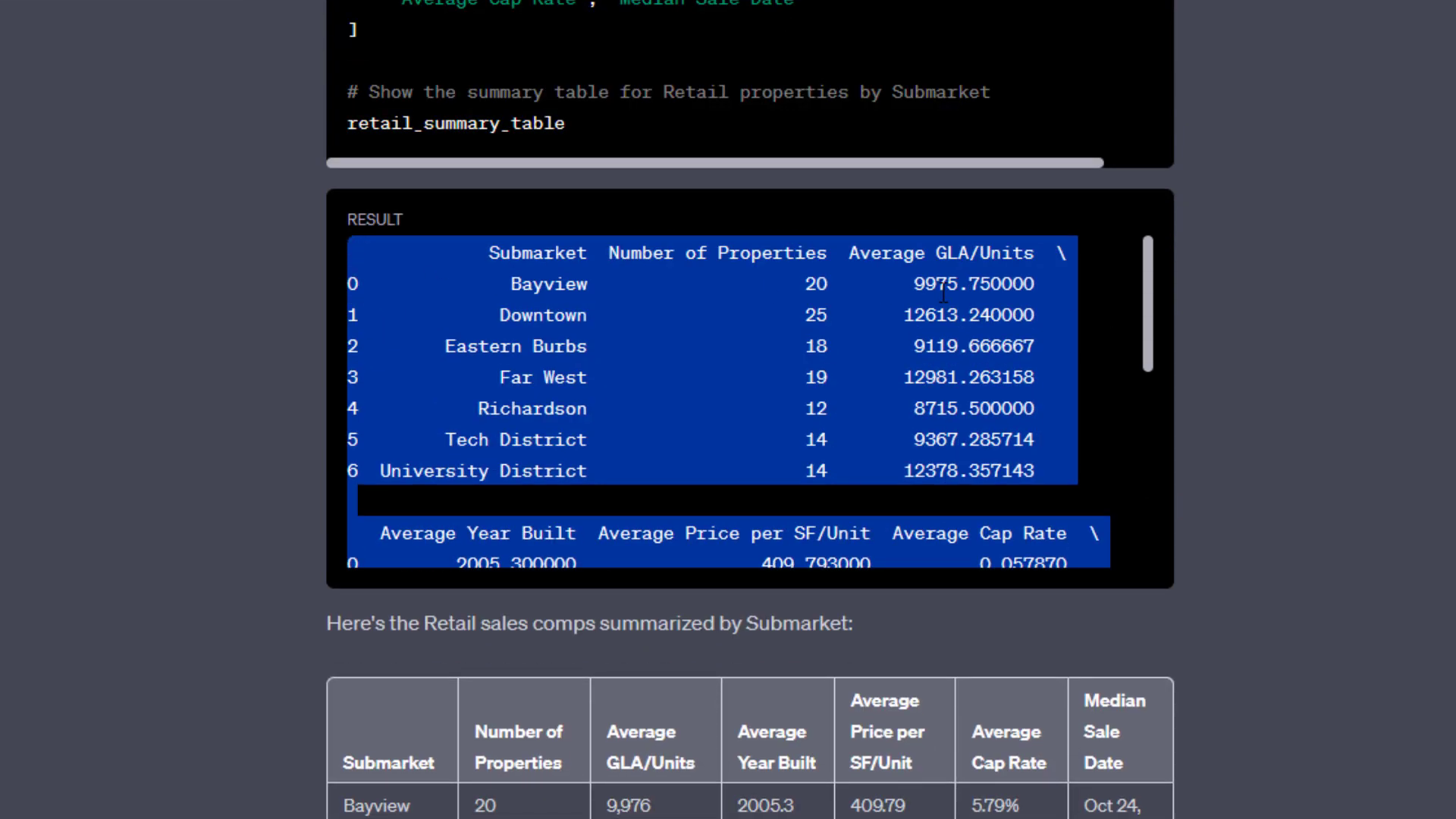
scroll(935, 259, up, 7)
scroll(935, 259, up, 5)
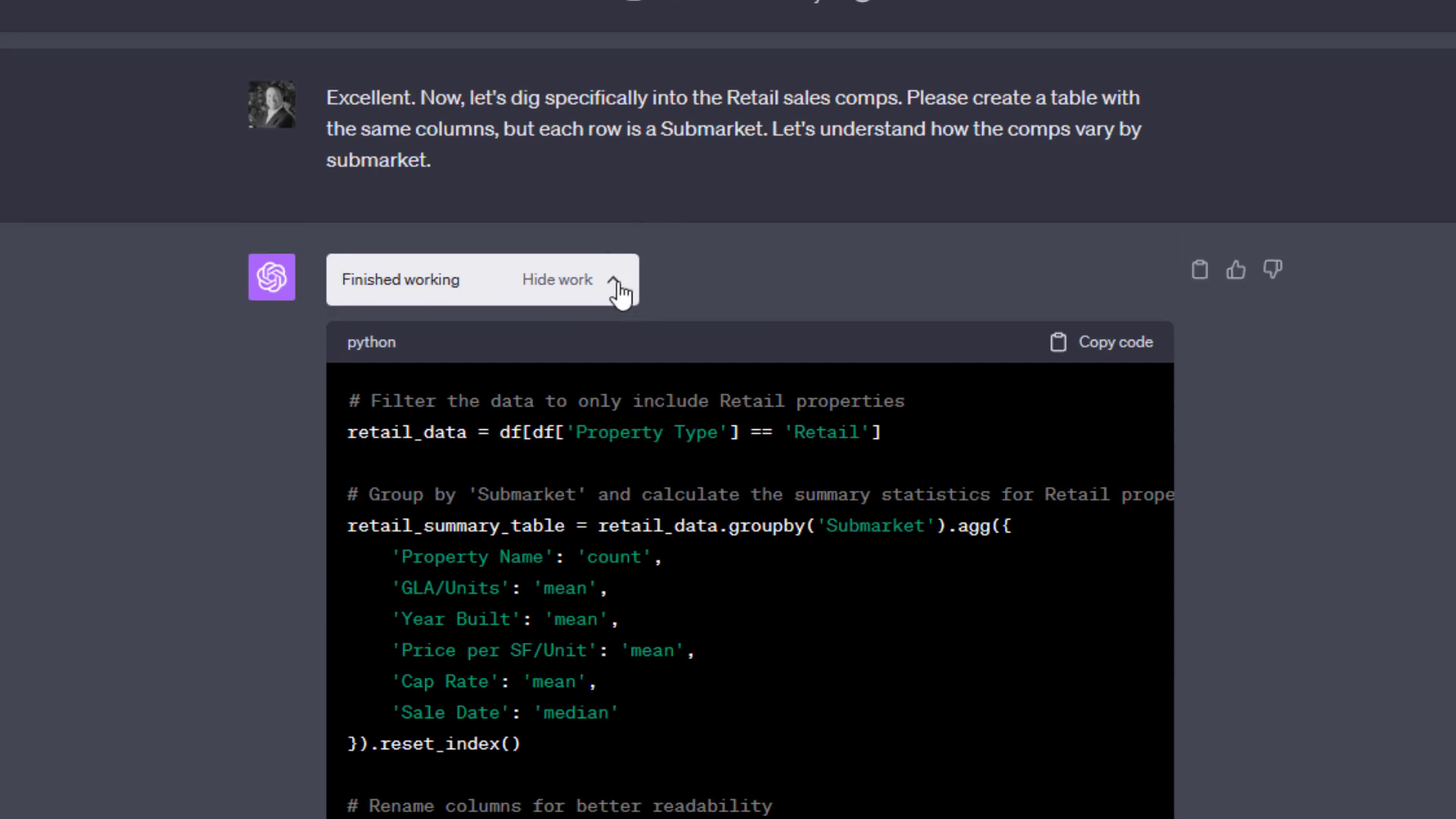
click(618, 288)
scroll(594, 153, down, 5)
scroll(266, 364, up, 2)
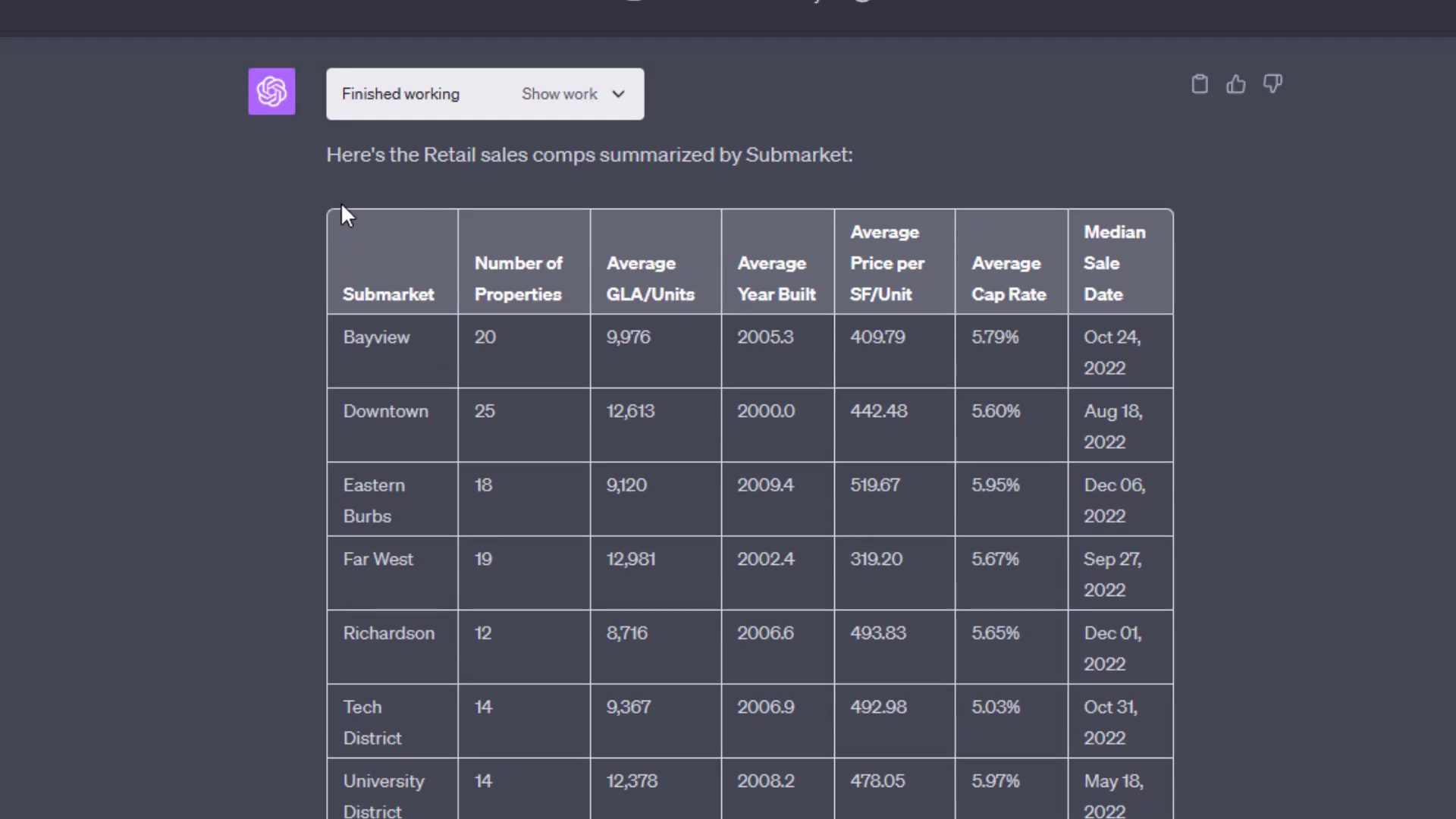
drag(325, 155, 1083, 802)
click(1081, 803)
click(614, 102)
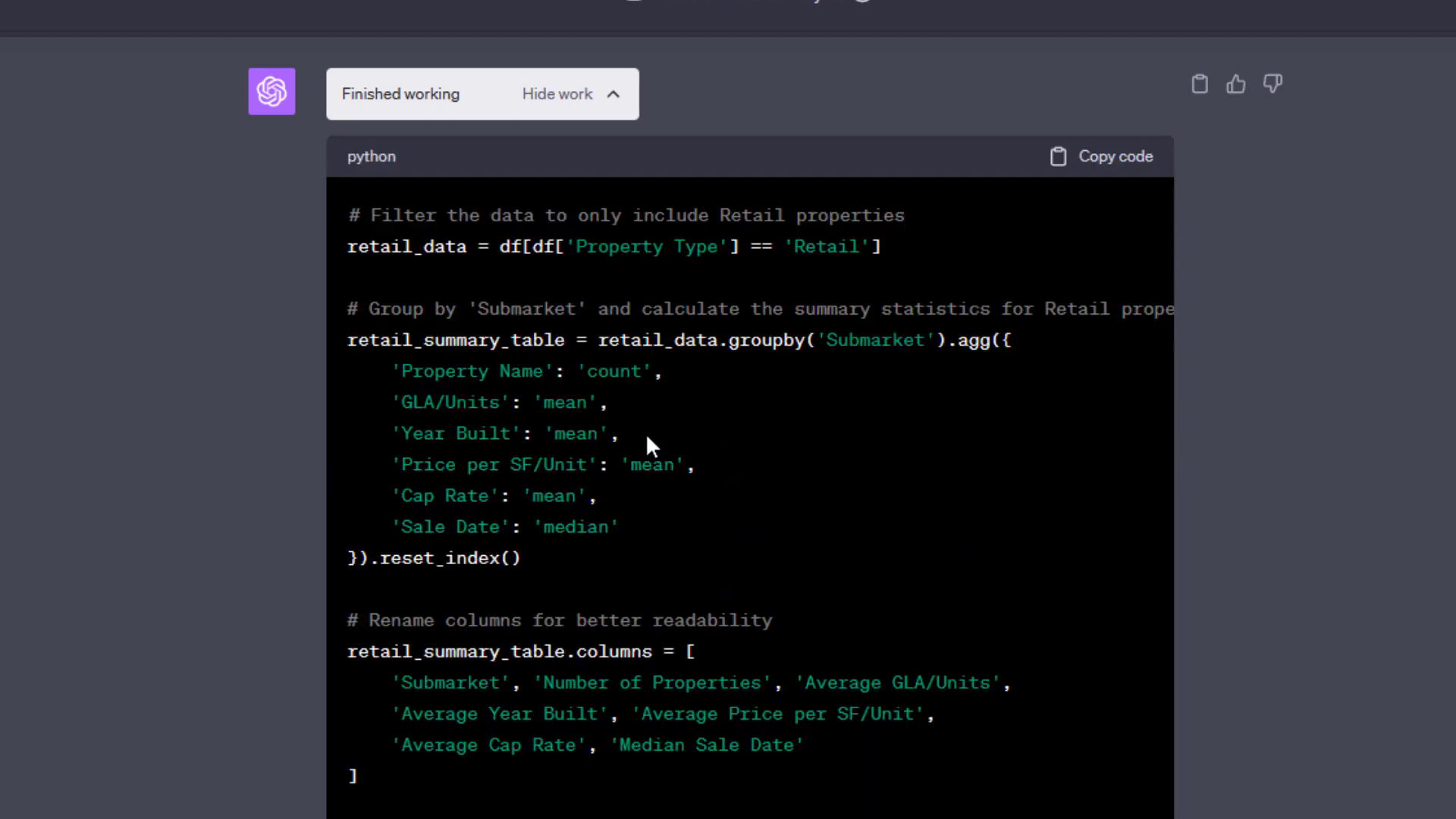
scroll(614, 431, down, 5)
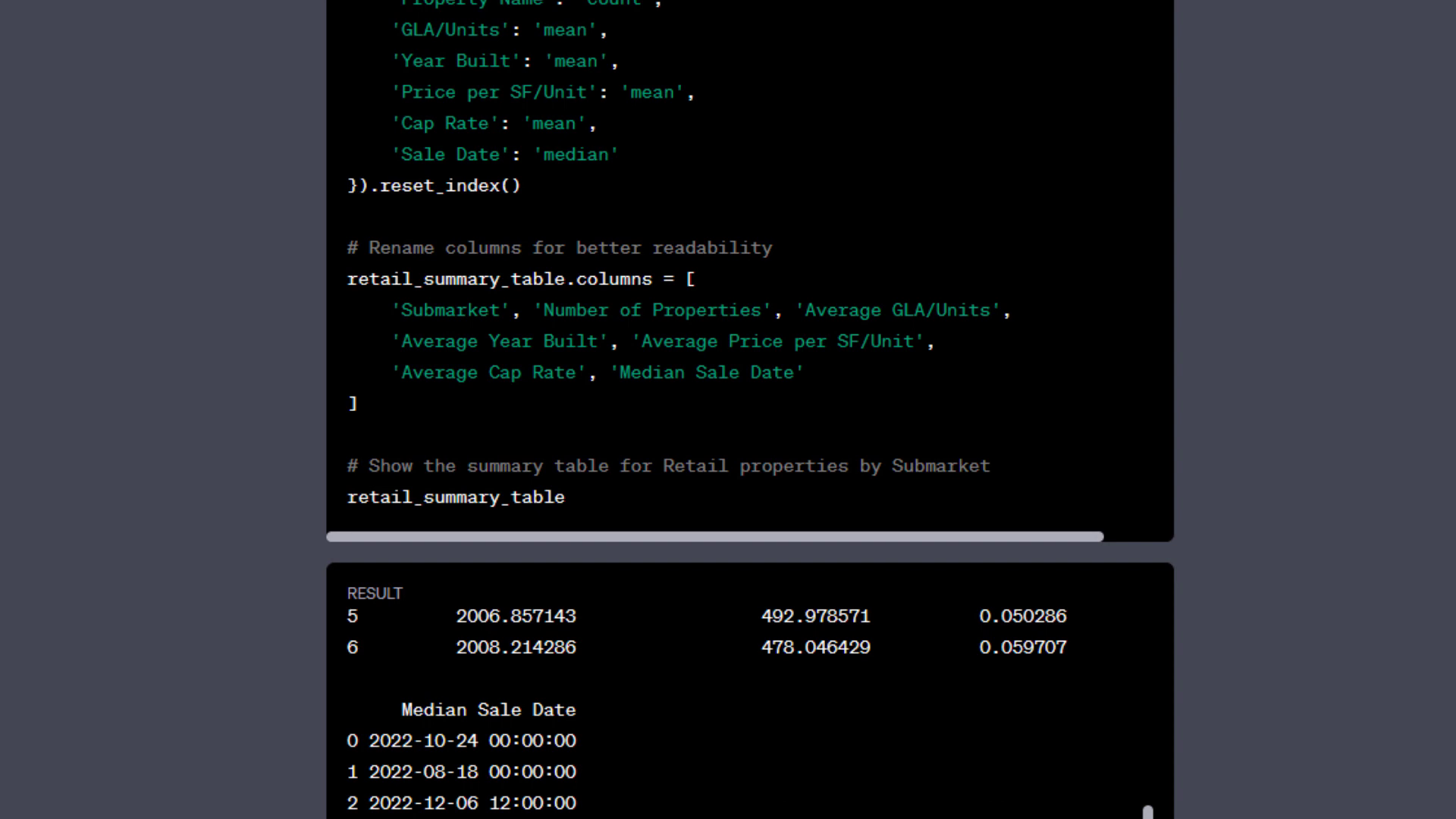
scroll(637, 443, up, 5)
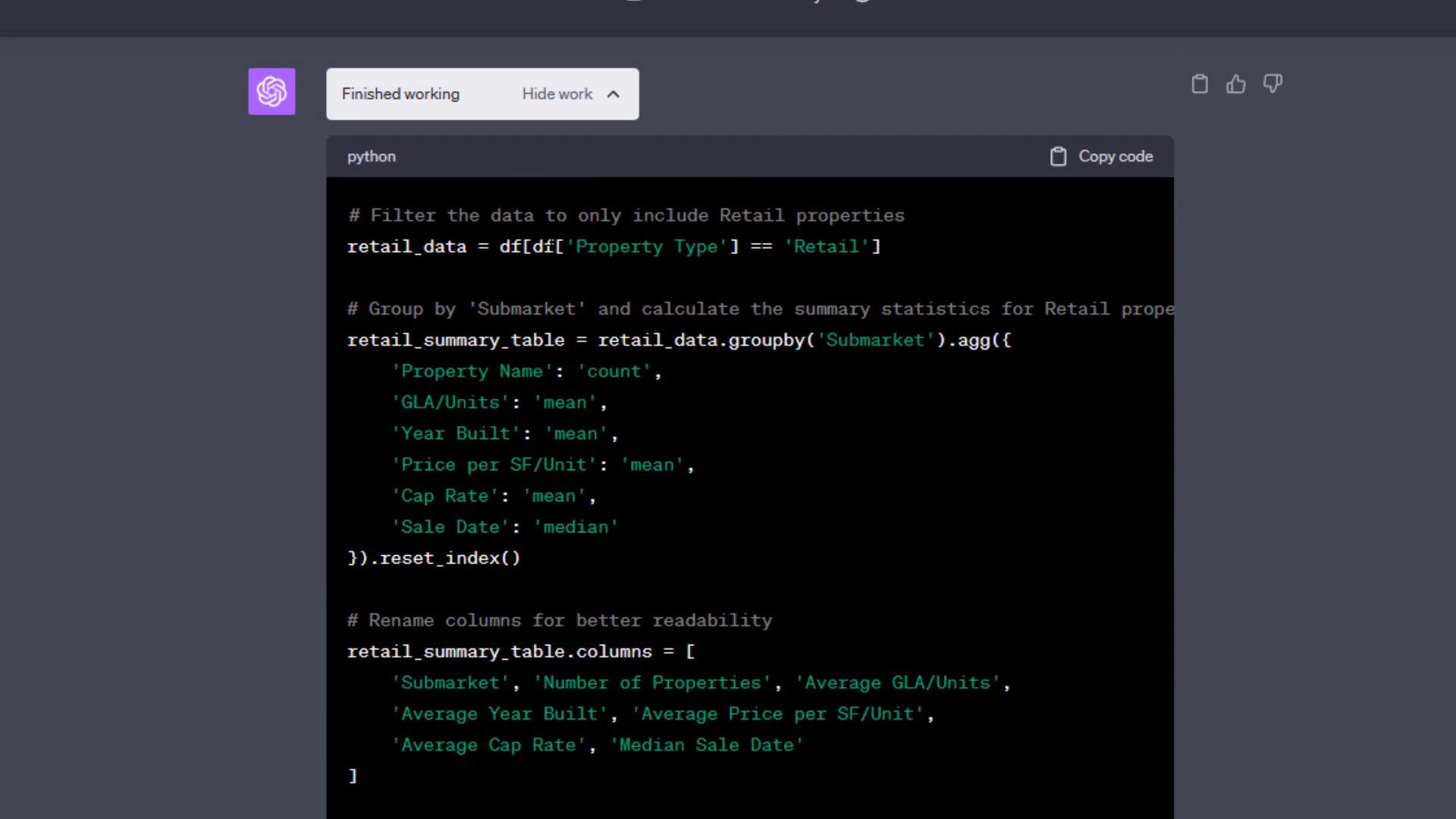
click(613, 97)
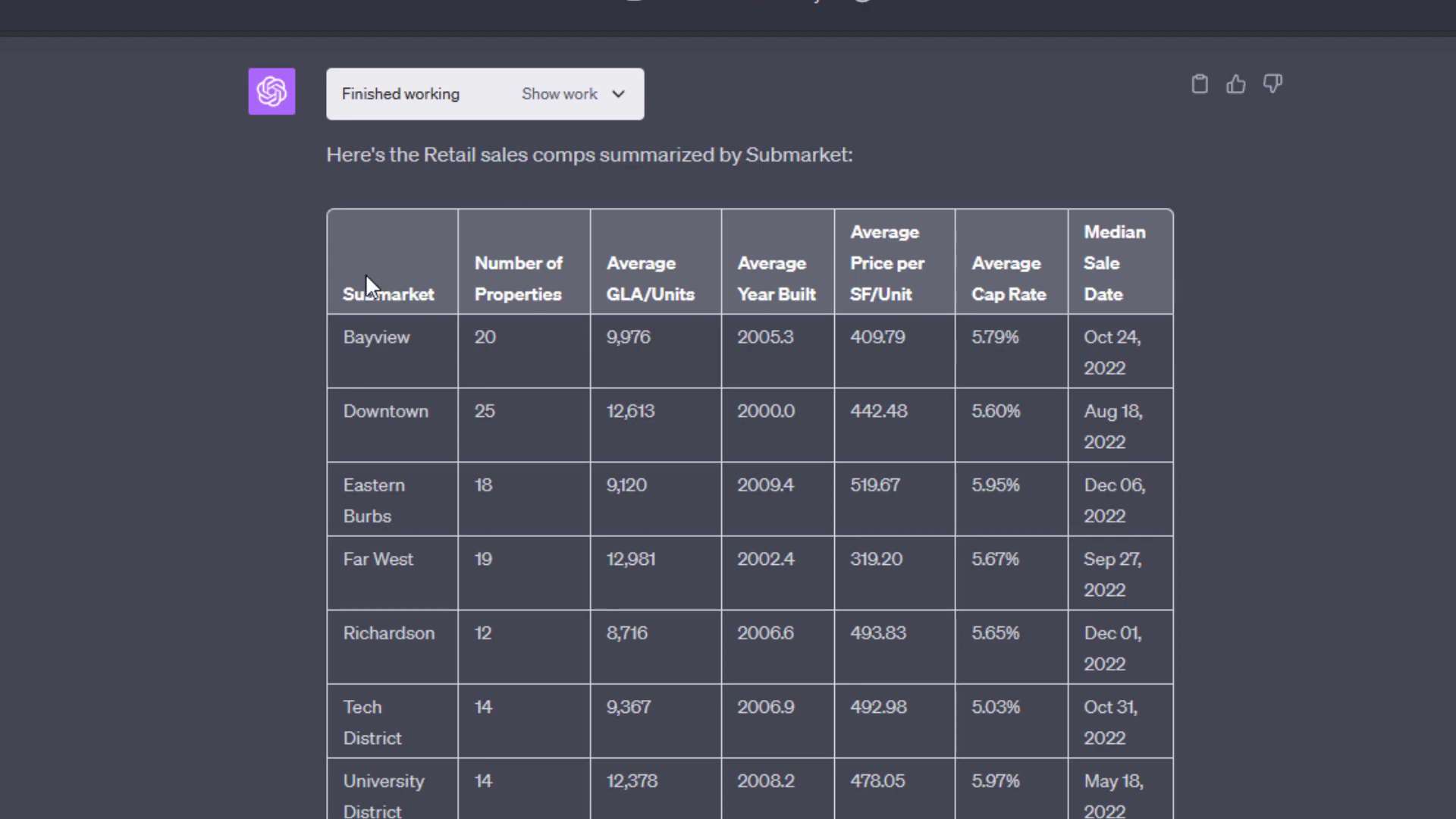
drag(339, 289, 1099, 815)
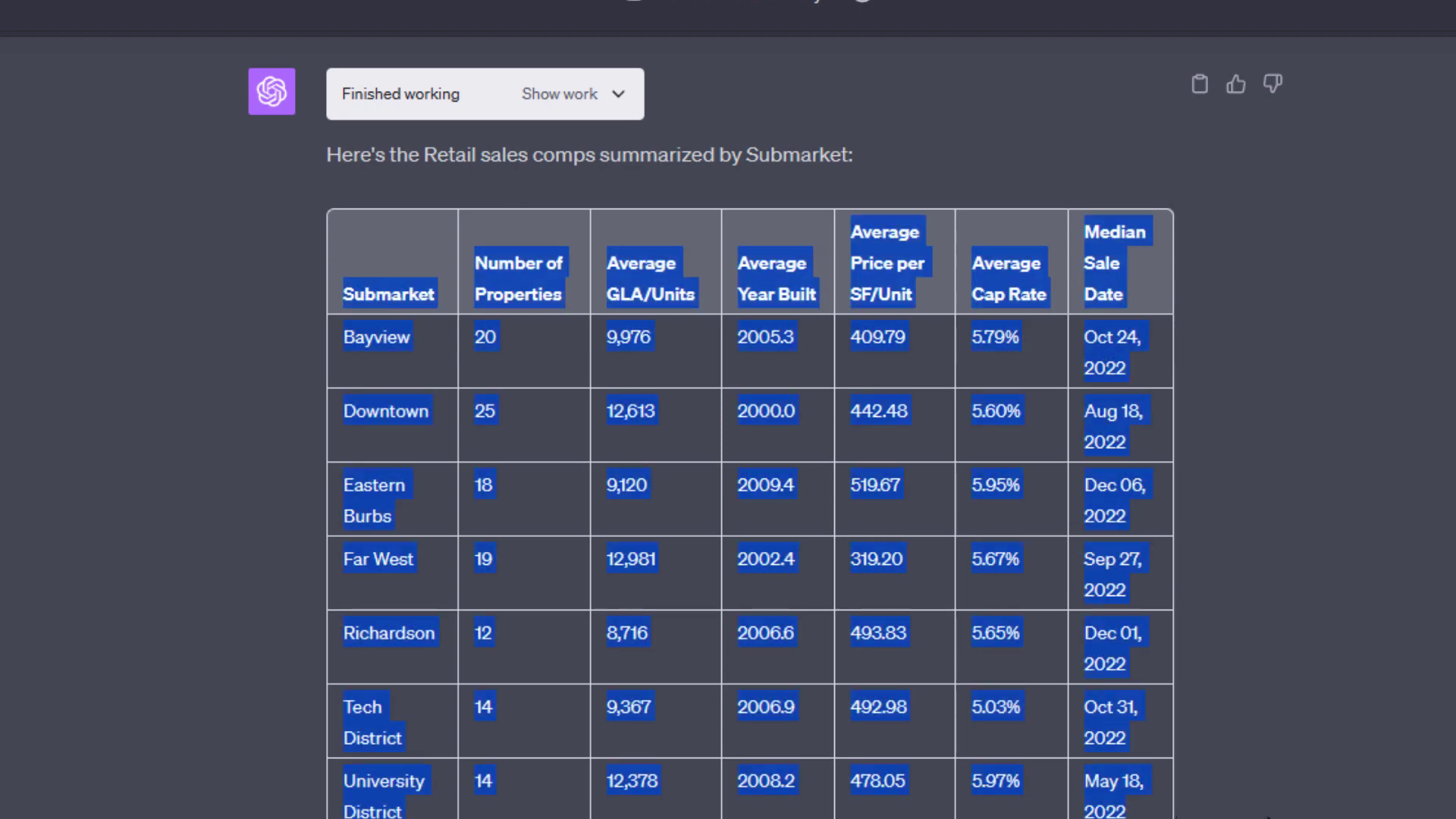
click(1266, 816)
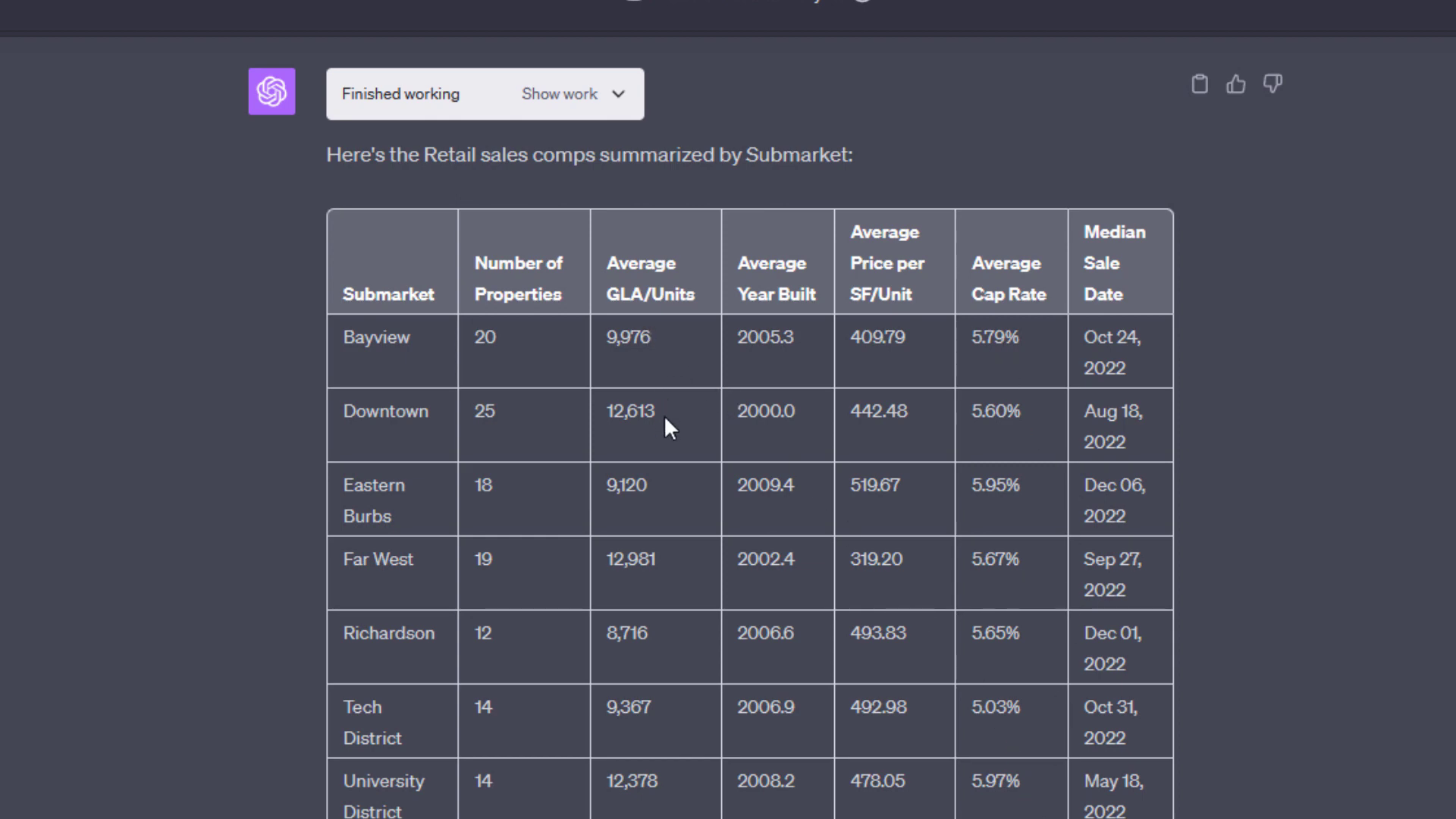
drag(500, 341, 465, 344)
drag(497, 412, 482, 414)
drag(494, 484, 474, 486)
drag(496, 557, 478, 559)
scroll(346, 605, down, 5)
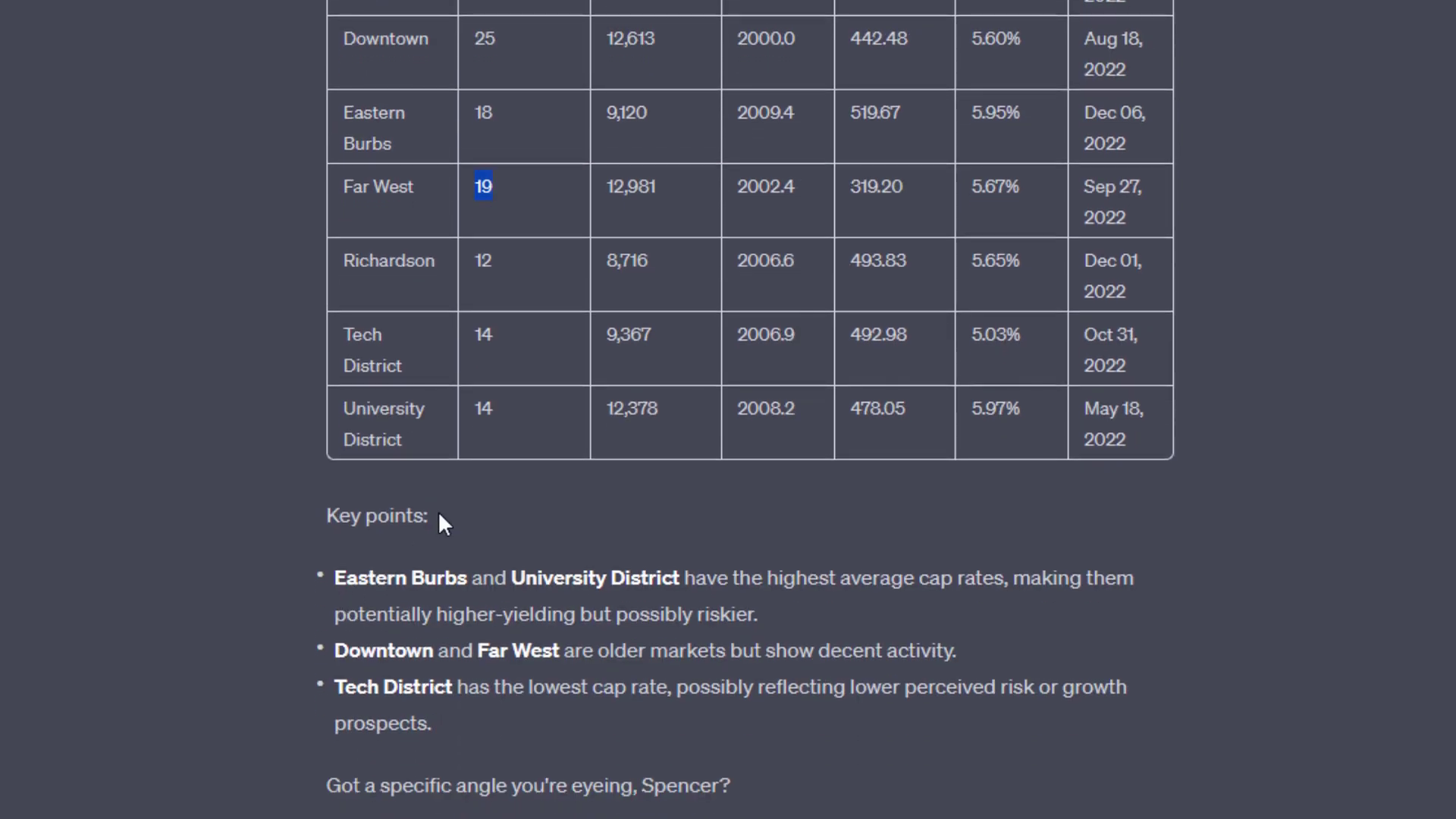
drag(439, 515, 341, 517)
click(713, 587)
drag(803, 610, 424, 620)
click(444, 618)
scroll(773, 672, up, 3)
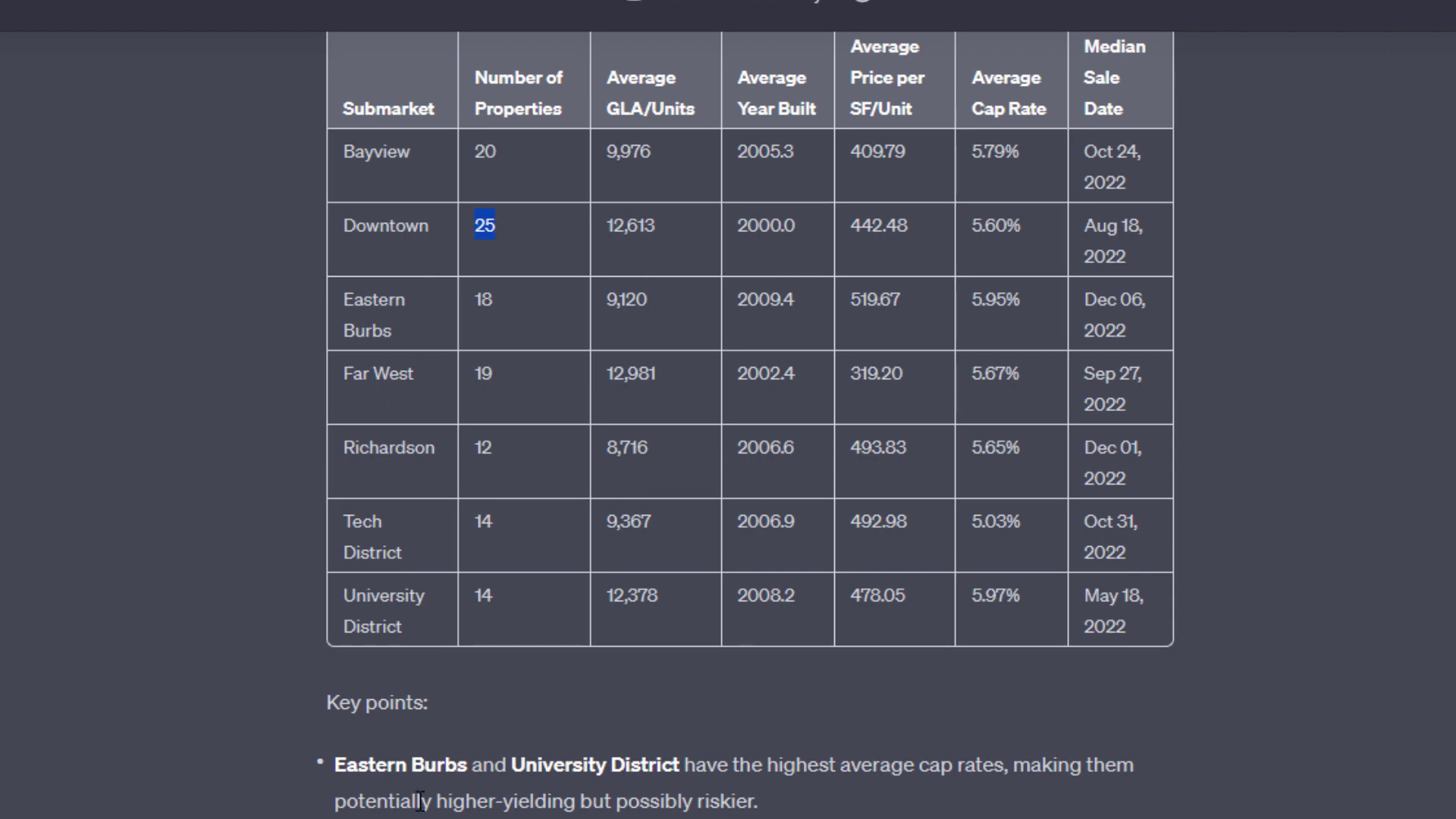
drag(497, 372, 472, 368)
click(486, 156)
scroll(1004, 486, down, 5)
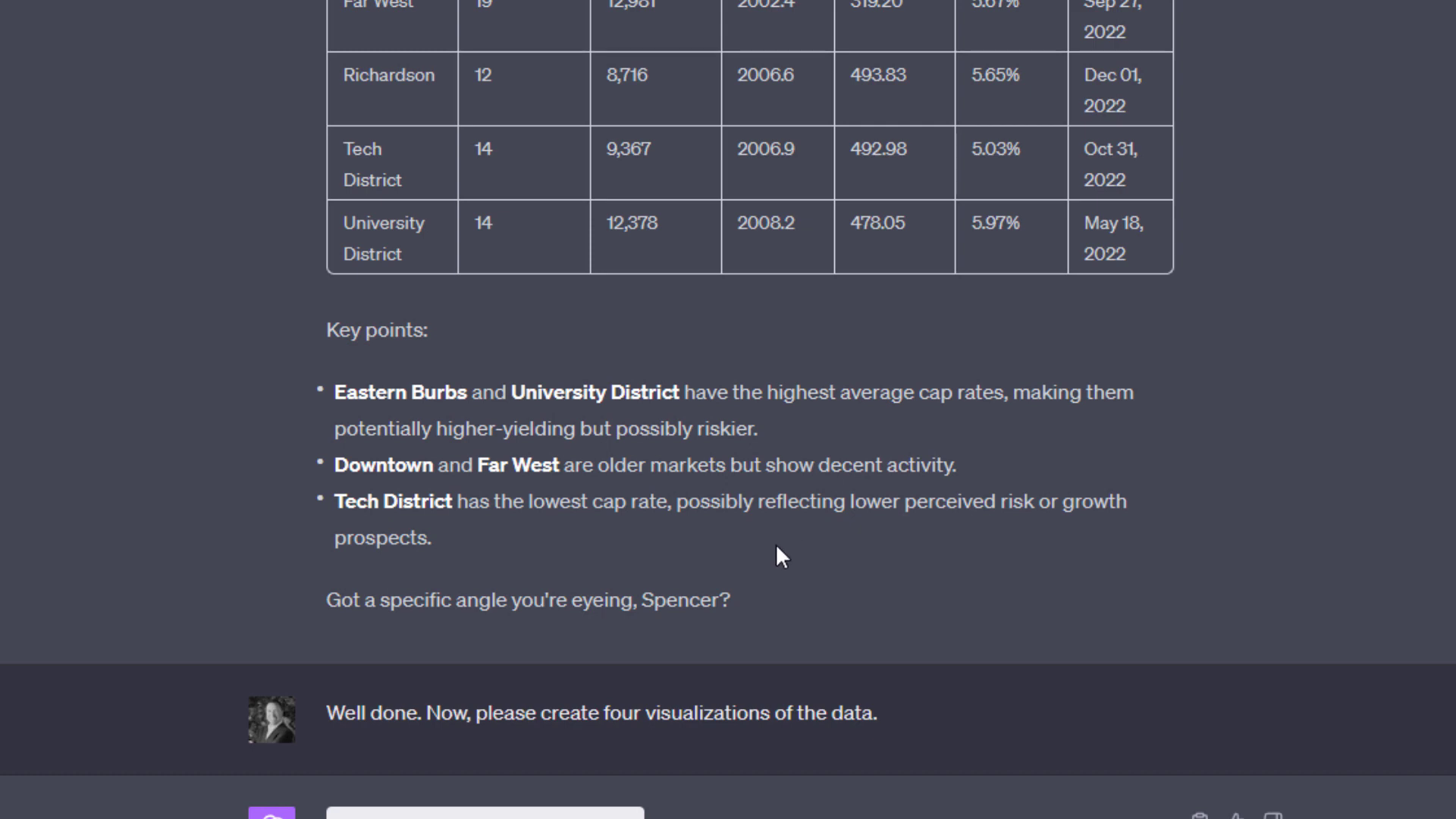
scroll(771, 556, down, 5)
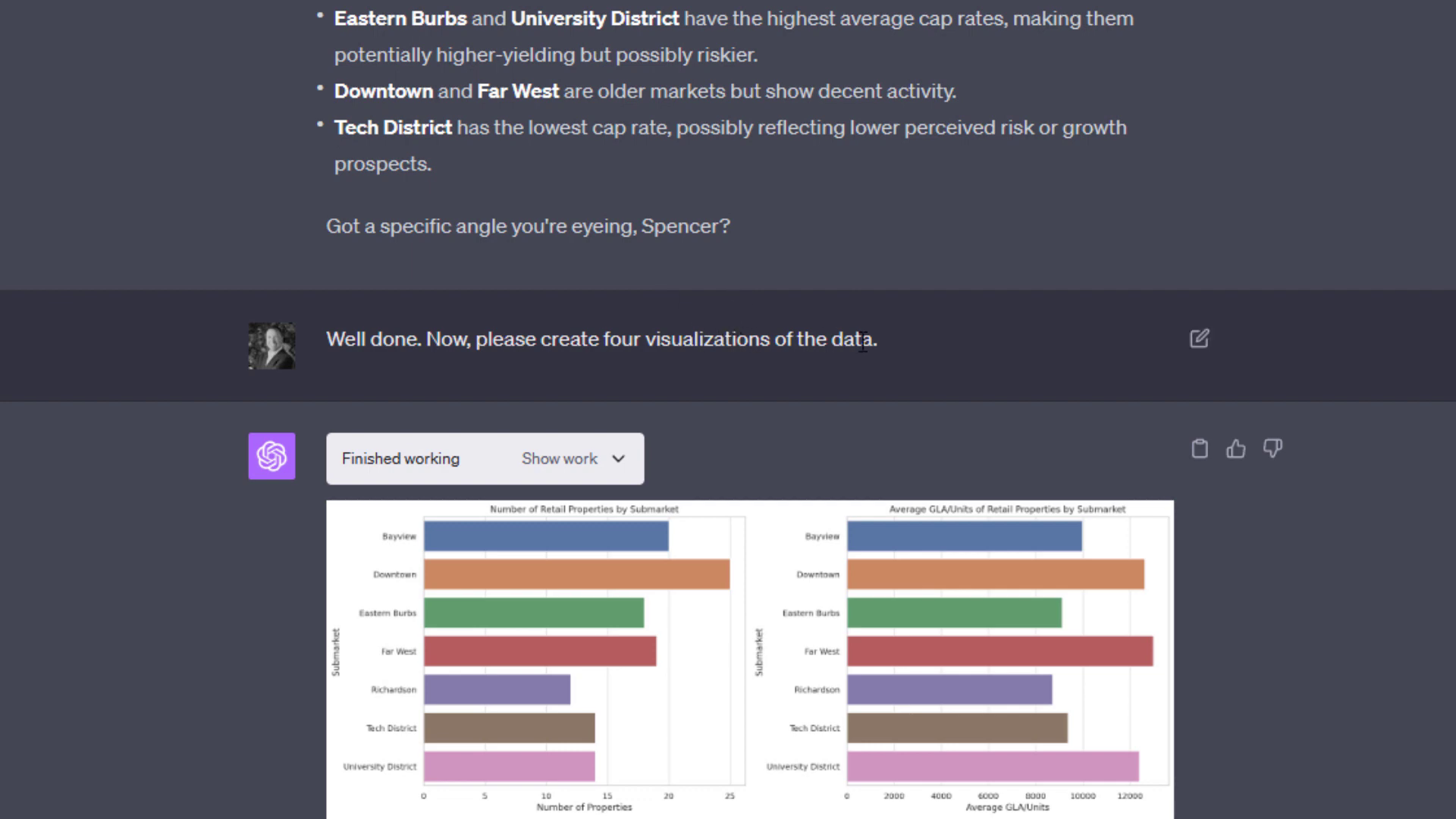
scroll(862, 341, down, 3)
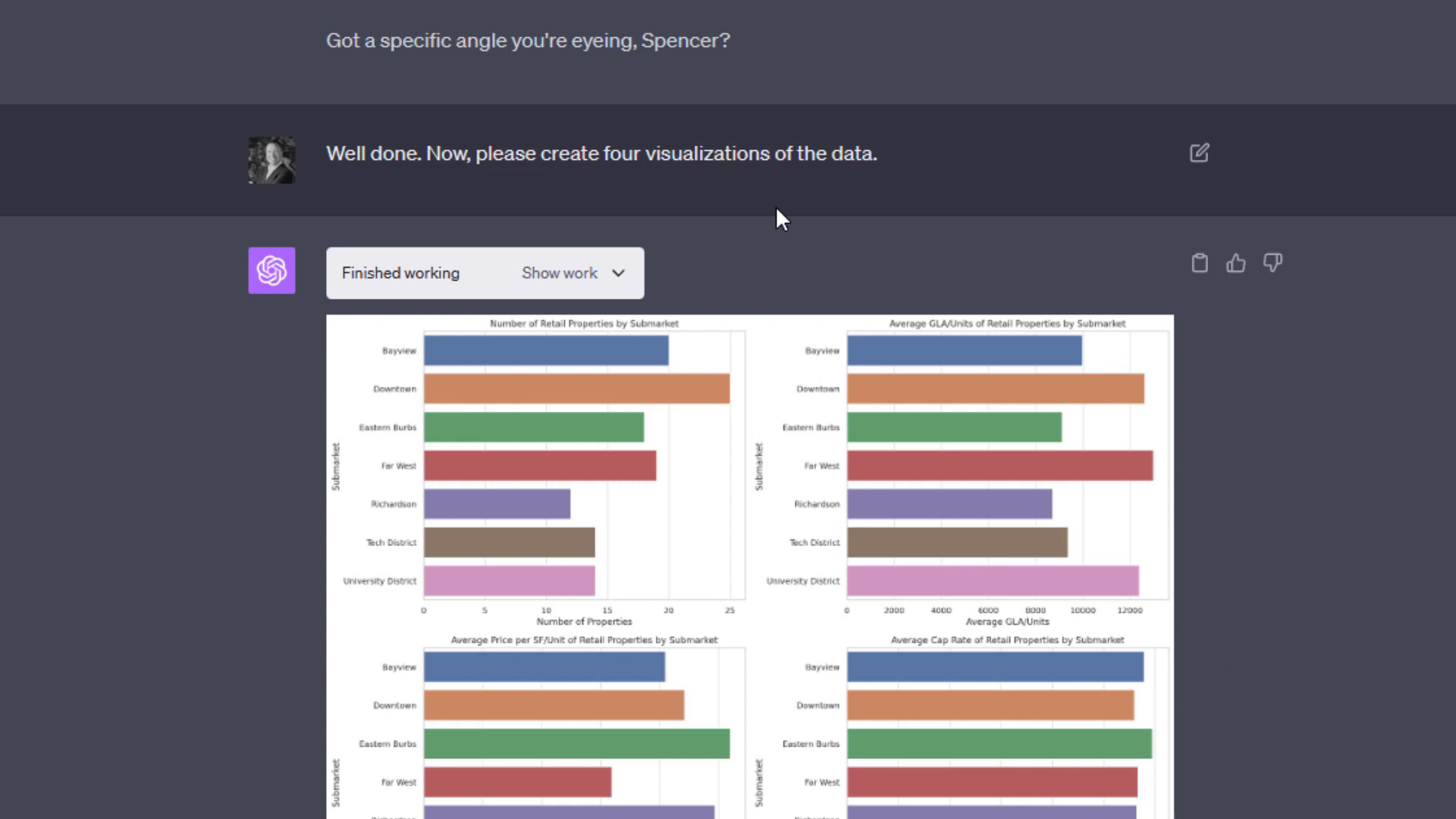
scroll(776, 208, down, 5)
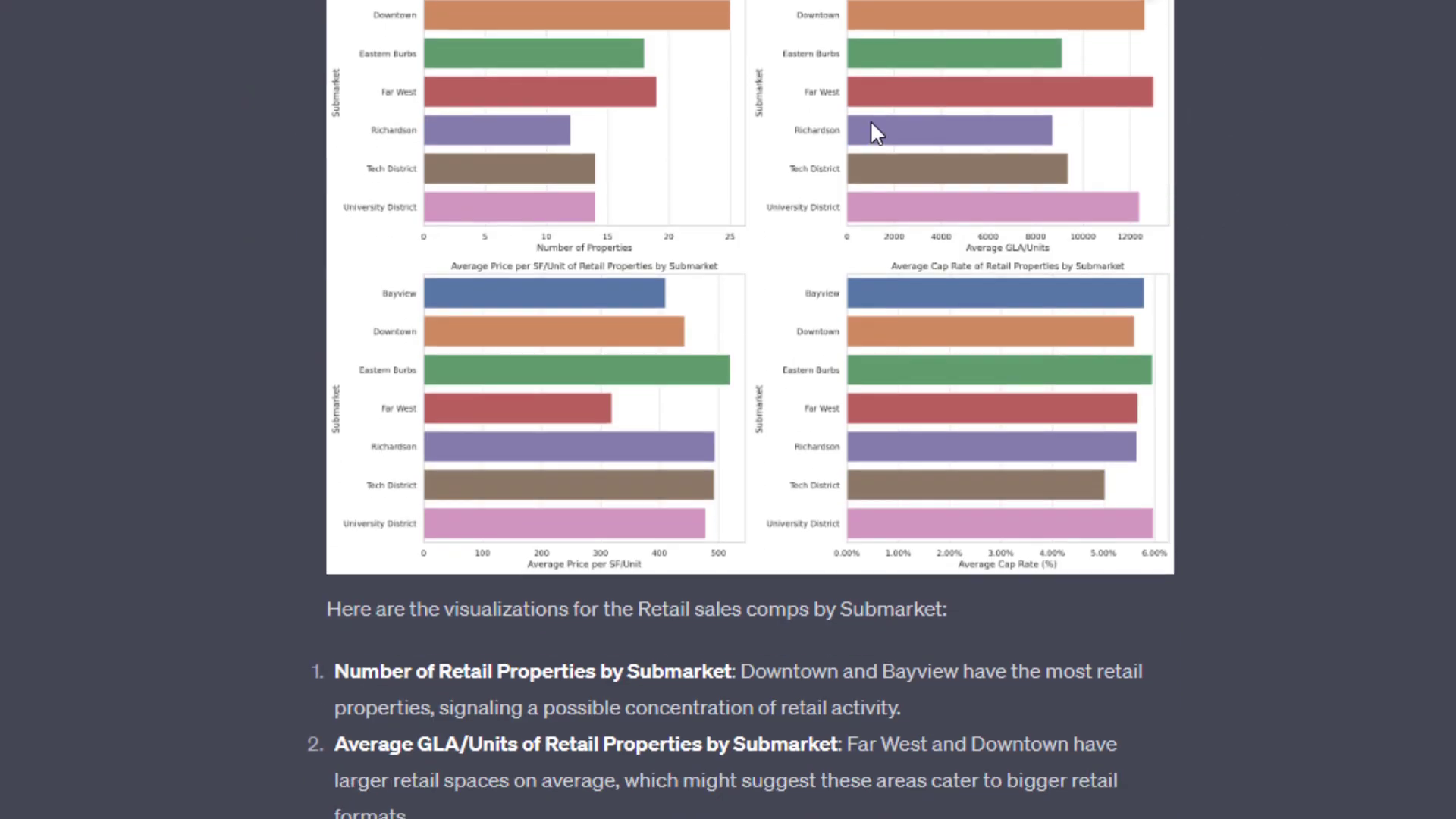
scroll(877, 227, up, 3)
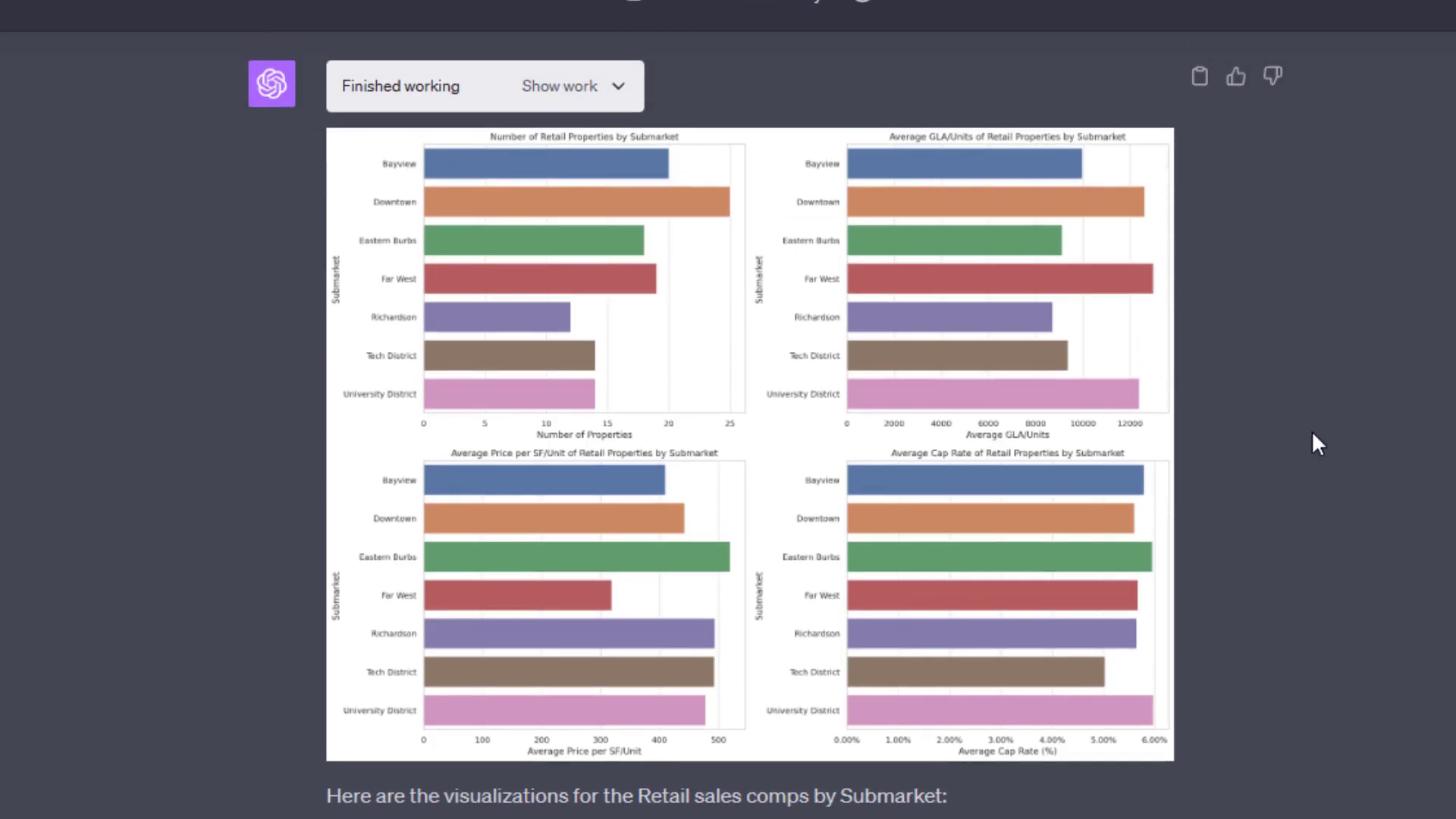
scroll(1312, 440, down, 5)
scroll(1309, 433, down, 3)
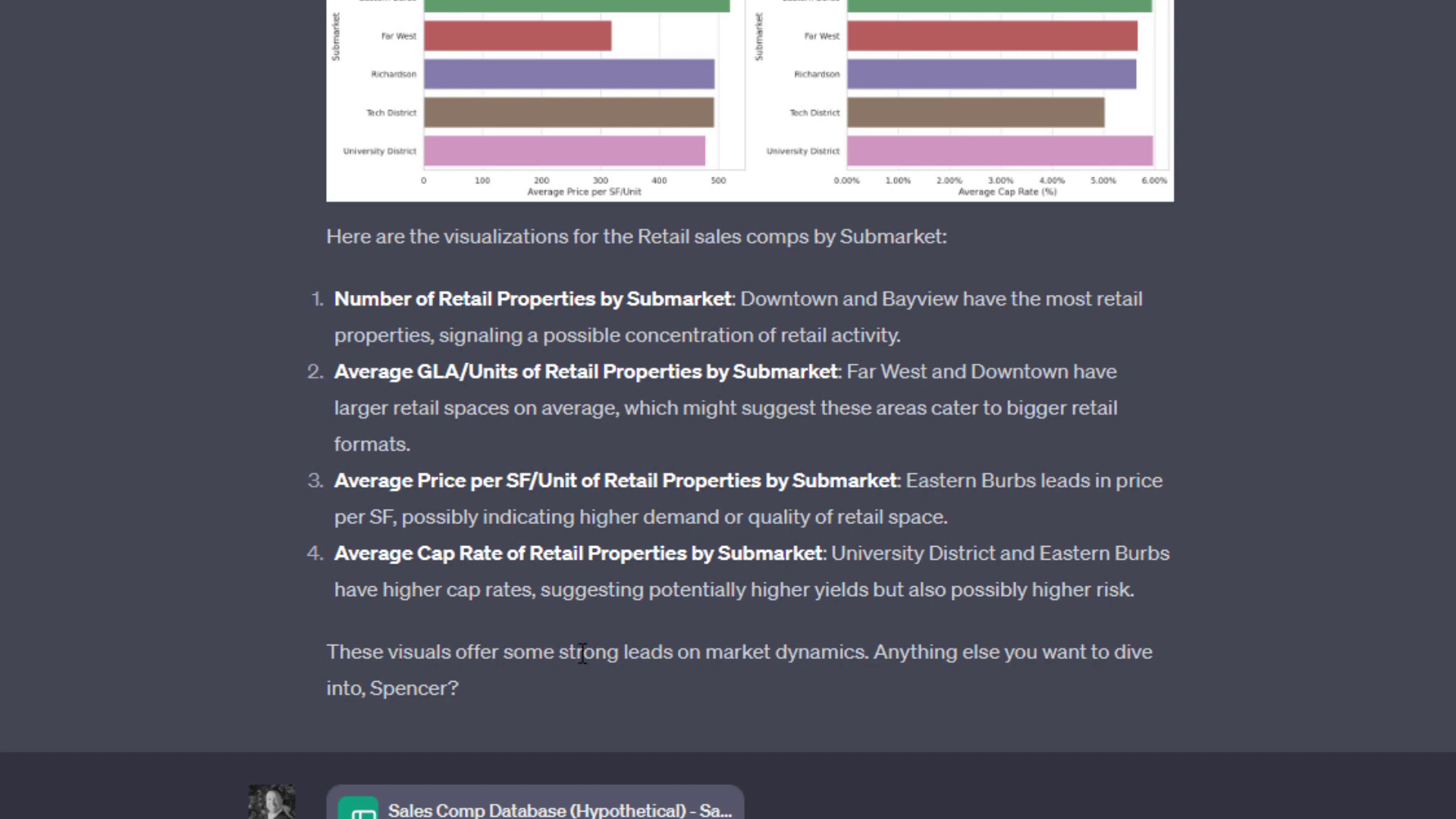
scroll(1107, 477, up, 7)
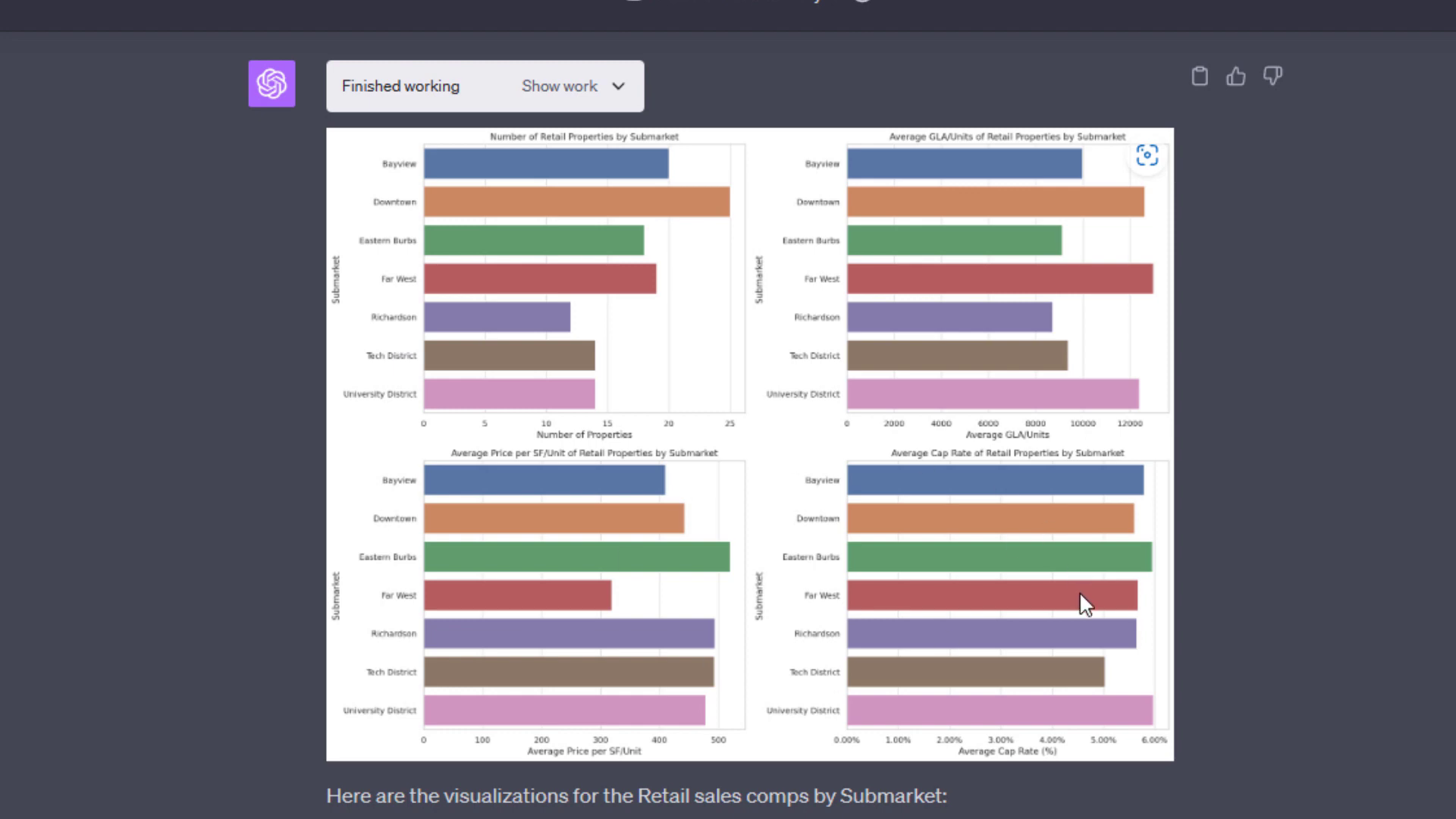
scroll(1250, 631, down, 7)
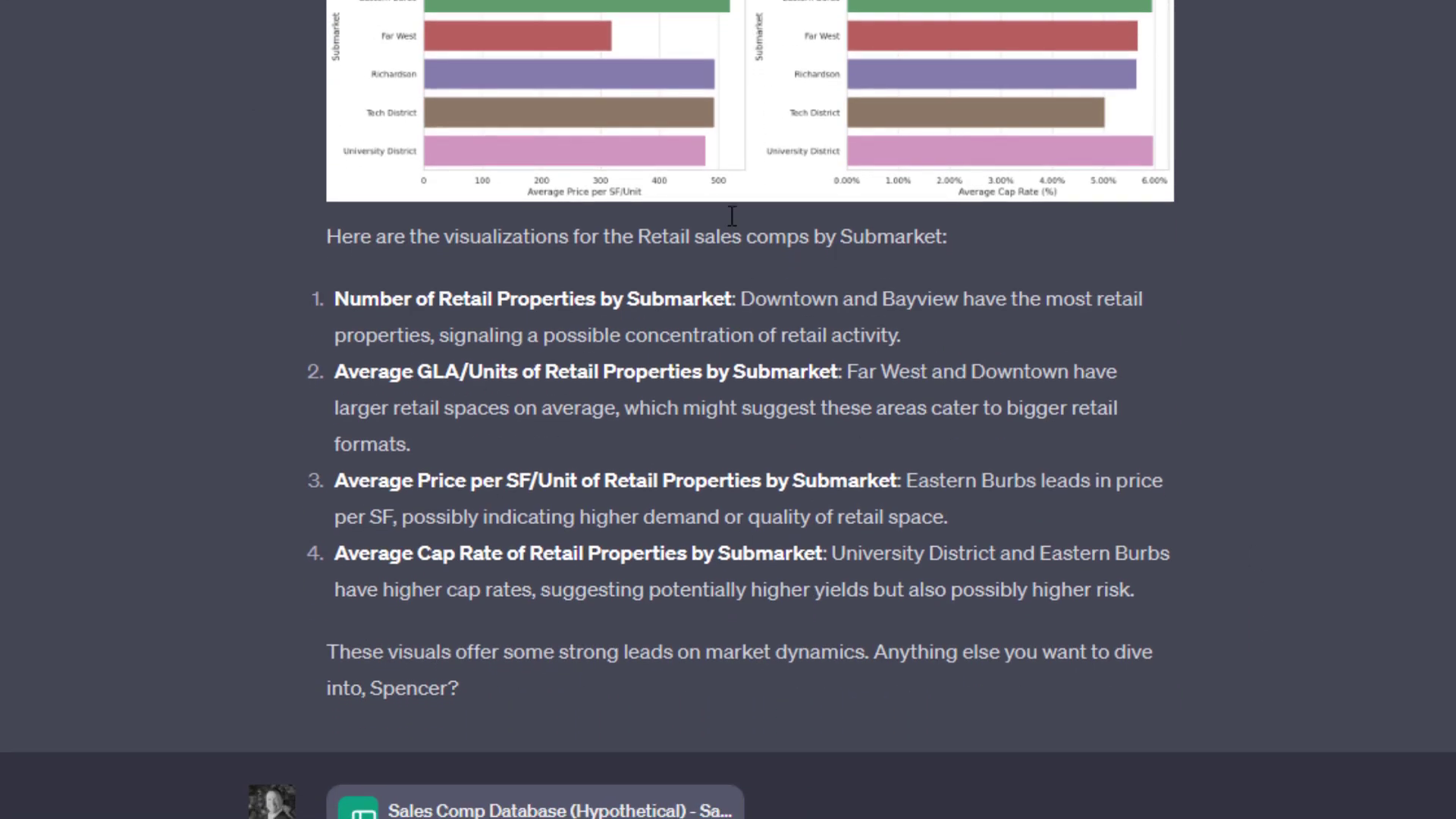
scroll(751, 451, up, 7)
scroll(790, 351, down, 9)
scroll(661, 429, down, 6)
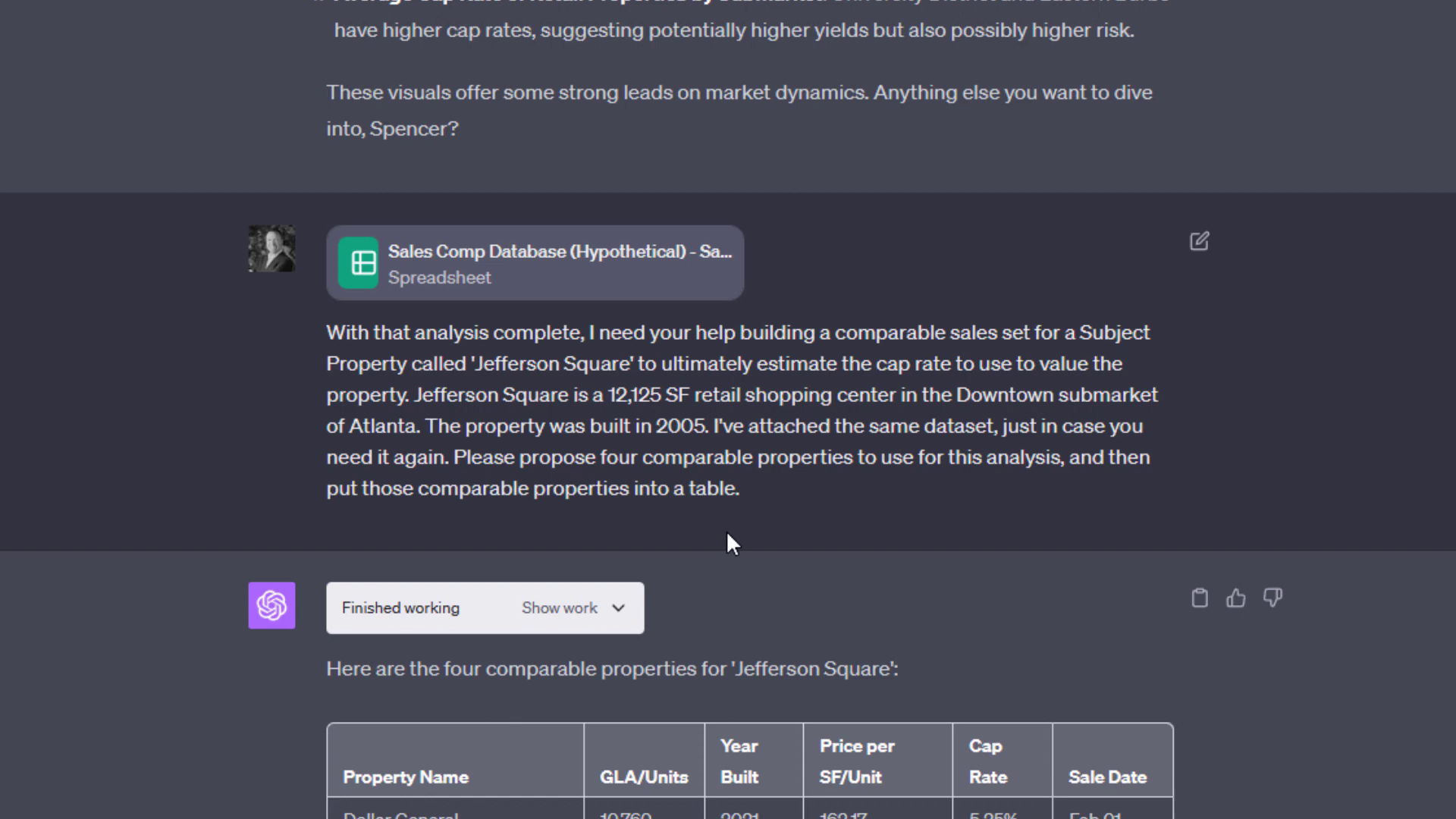
drag(776, 487, 475, 459)
click(550, 475)
Step: Scroll down until the Dollar General and CVS Pharmacy comparables table is fully visible
scroll(872, 298, down, 5)
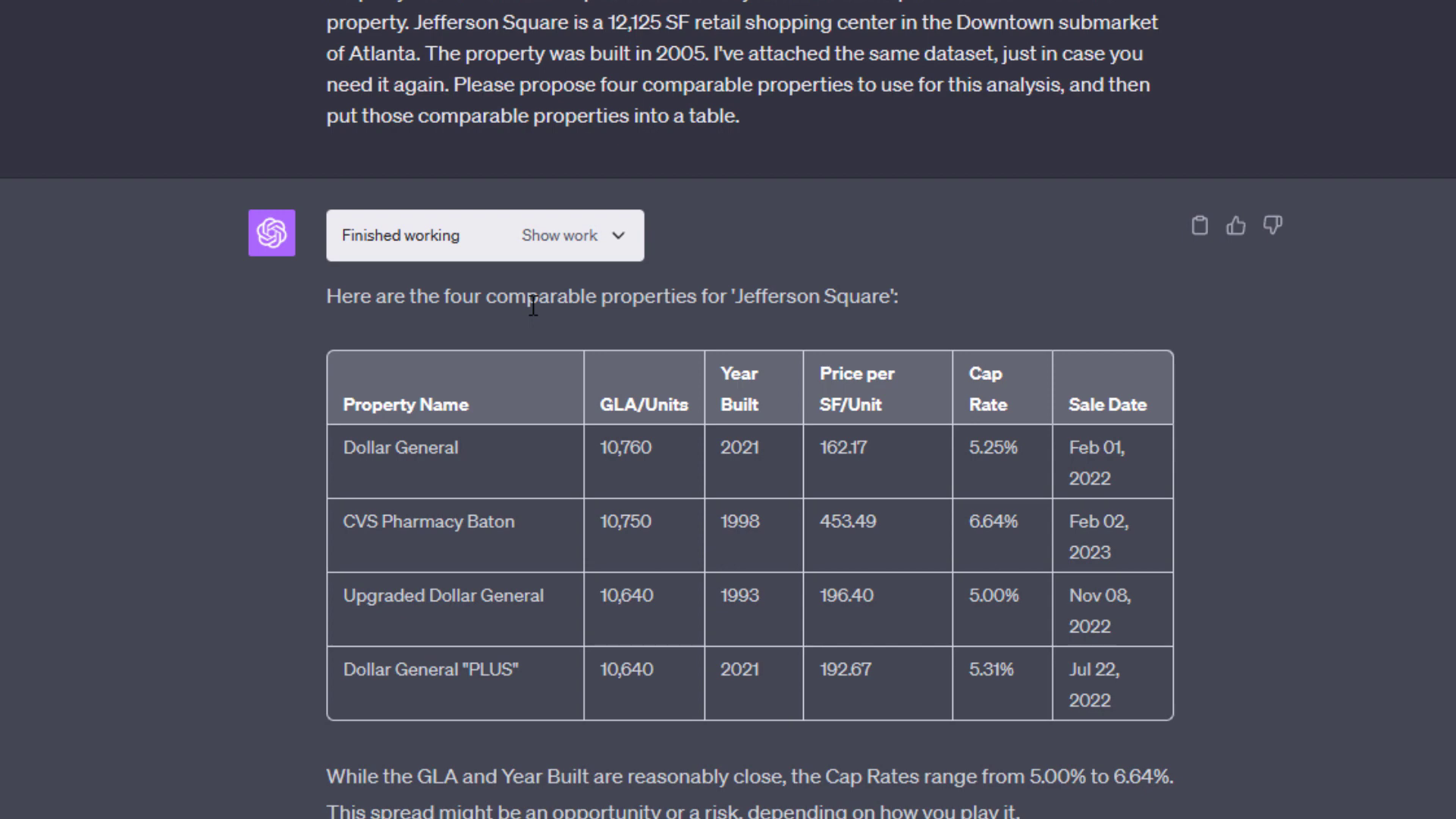
Step: Reveal the cap-rate code, highlight the result 5.549999999999999, then hide it
scroll(533, 305, down, 10)
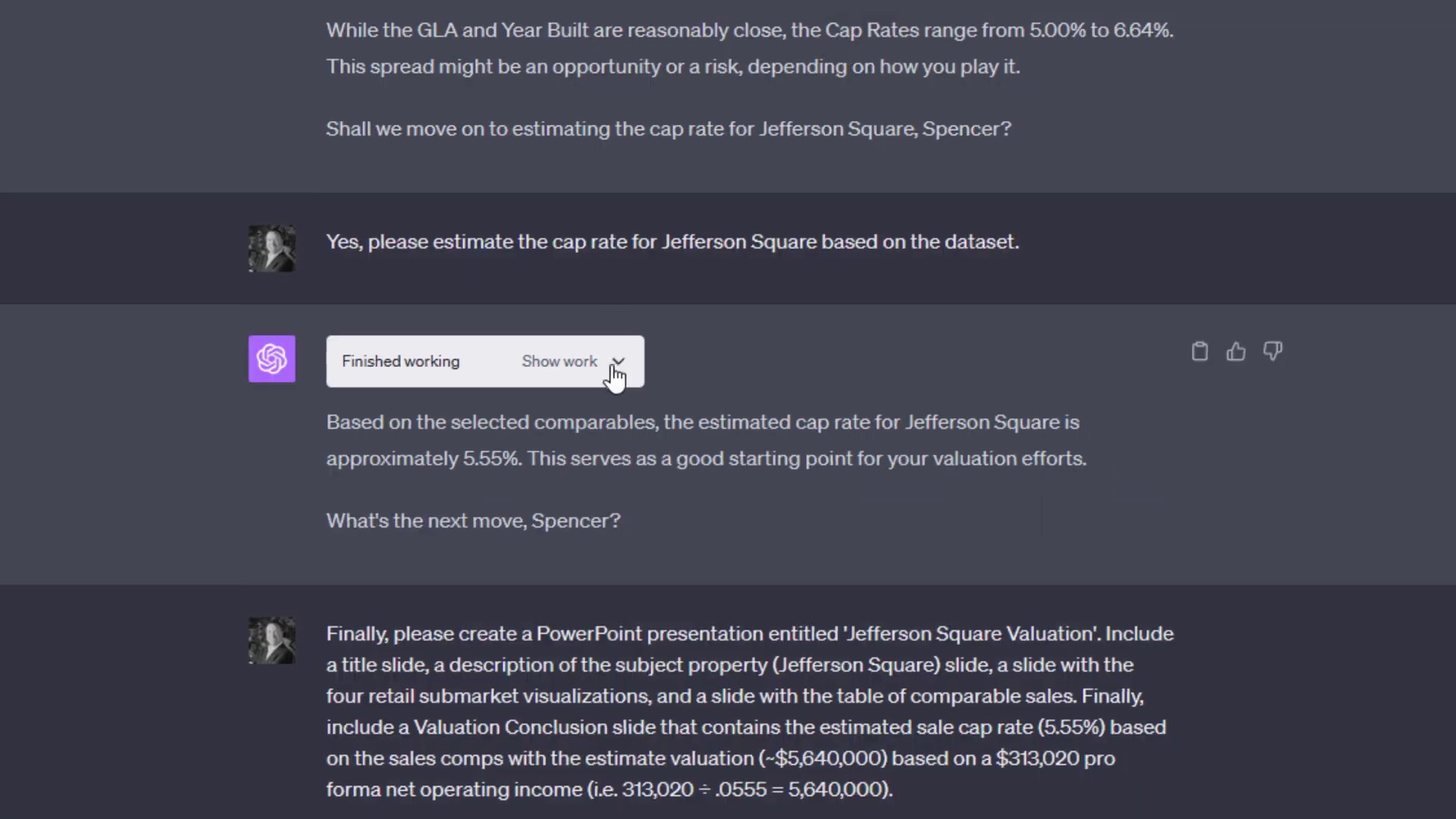
click(617, 367)
scroll(617, 367, down, 3)
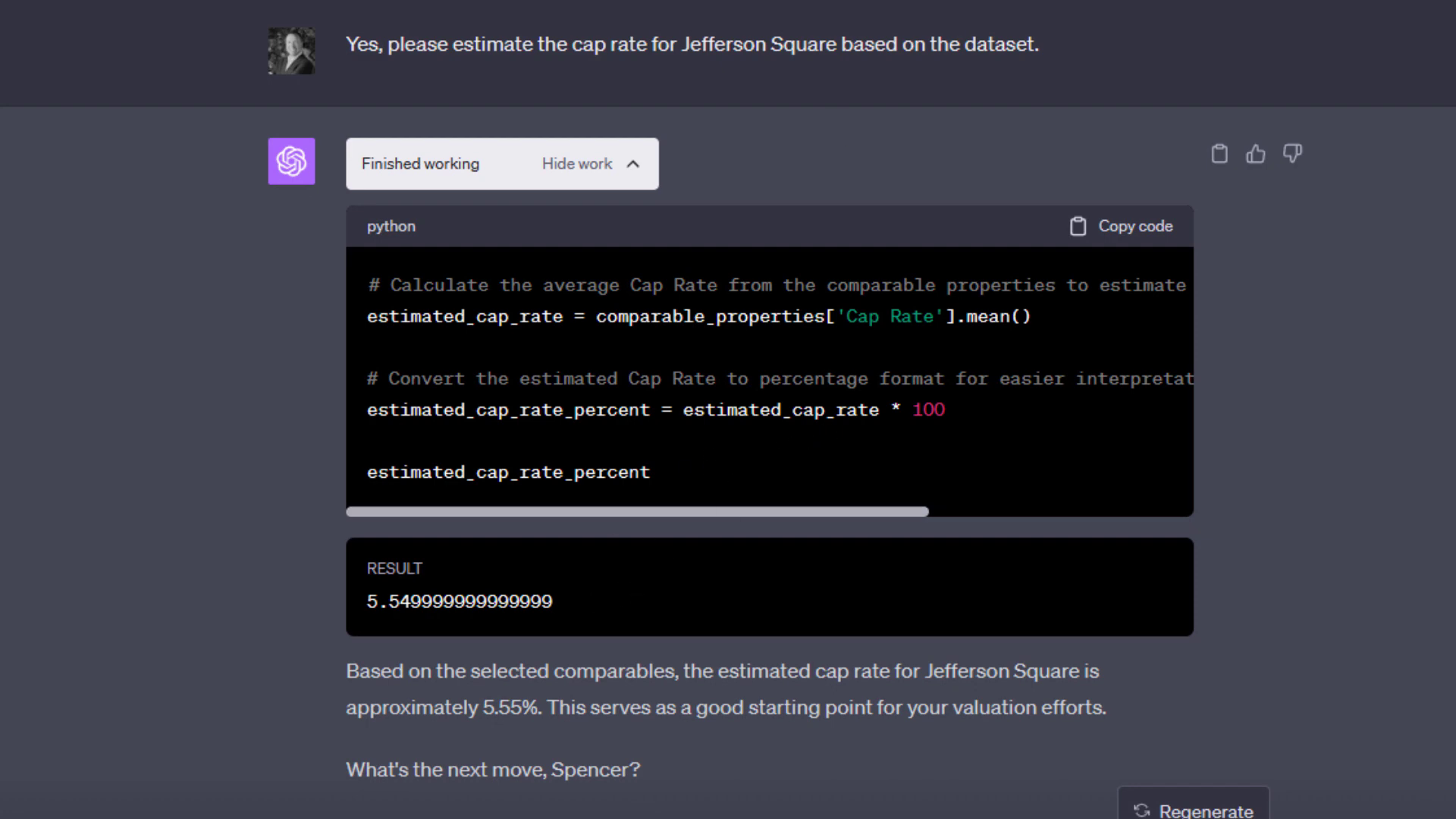
drag(584, 614, 360, 615)
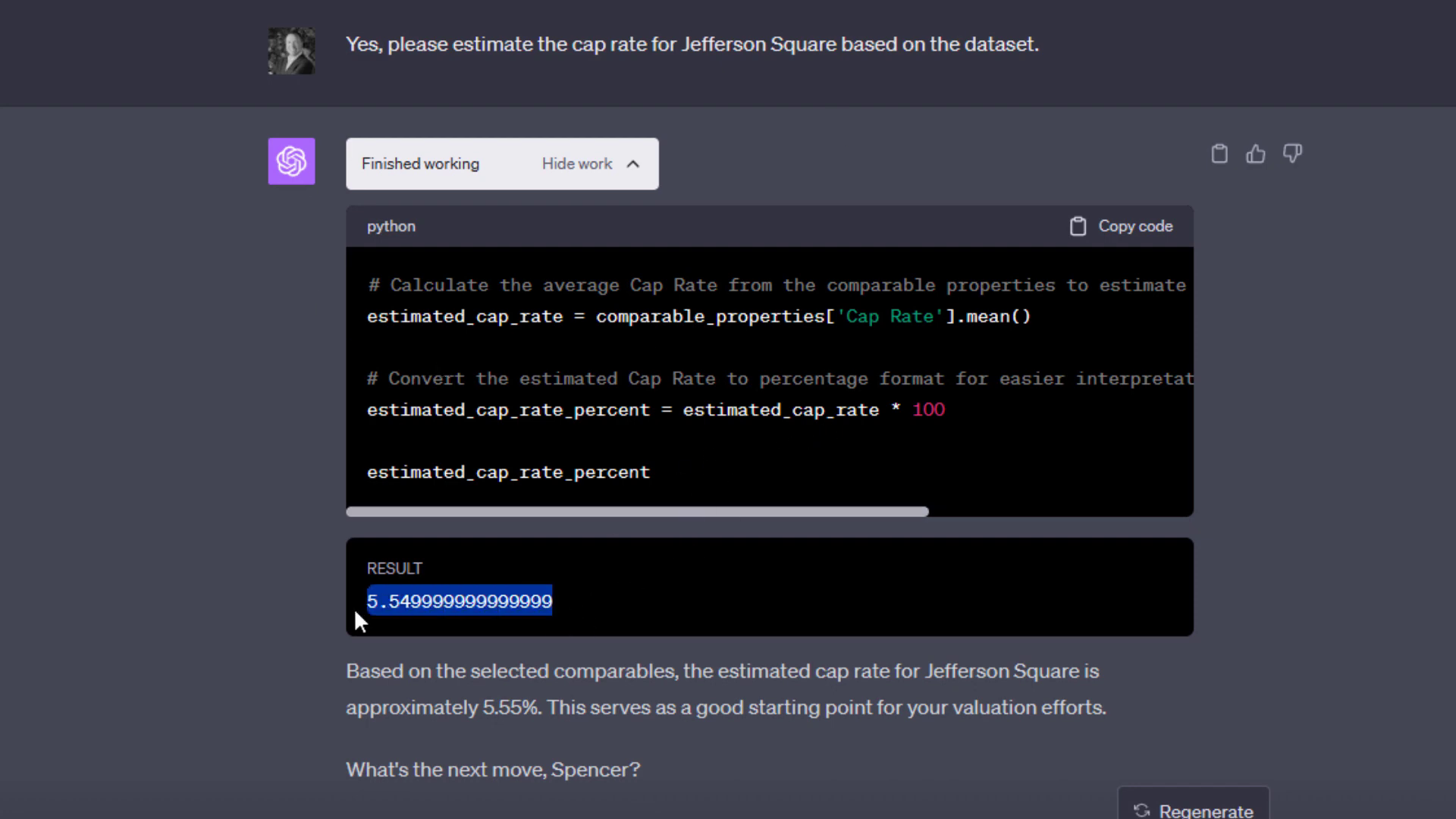
click(645, 182)
scroll(465, 459, down, 5)
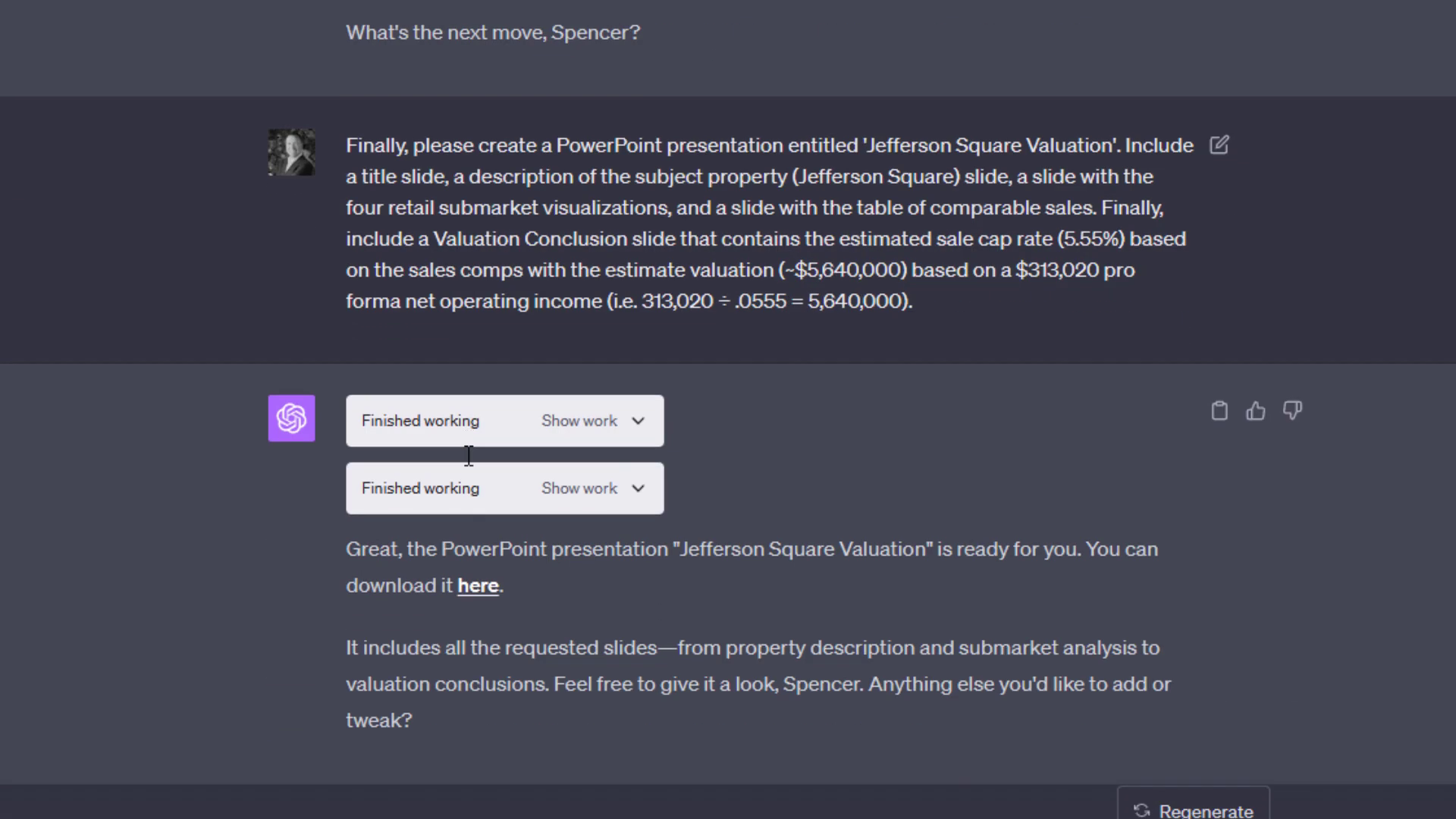
scroll(546, 367, up, 8)
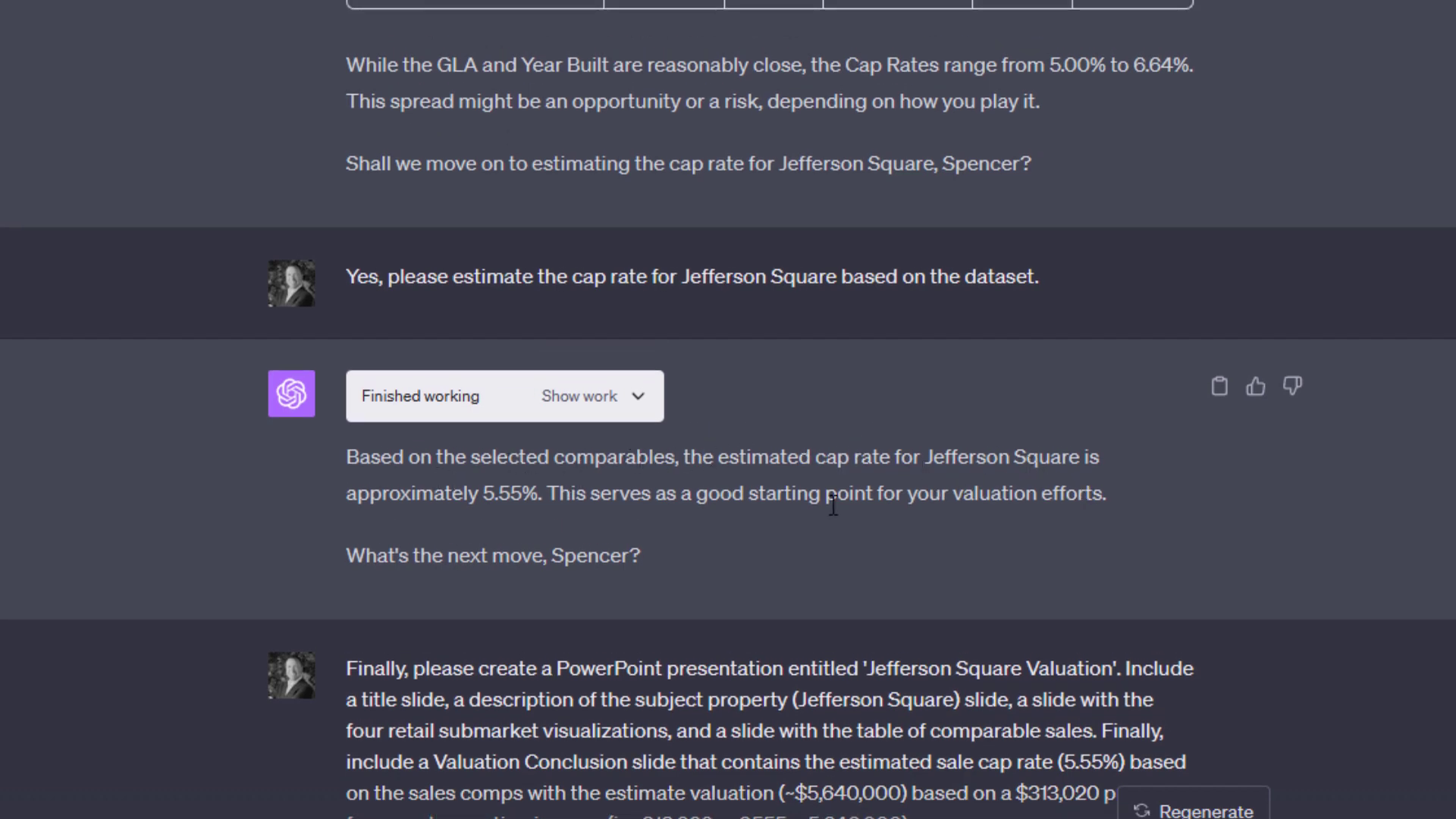
Step: Re-expand the code to highlight the percentage-conversion lines, then hide it and highlight 5.55%
click(579, 395)
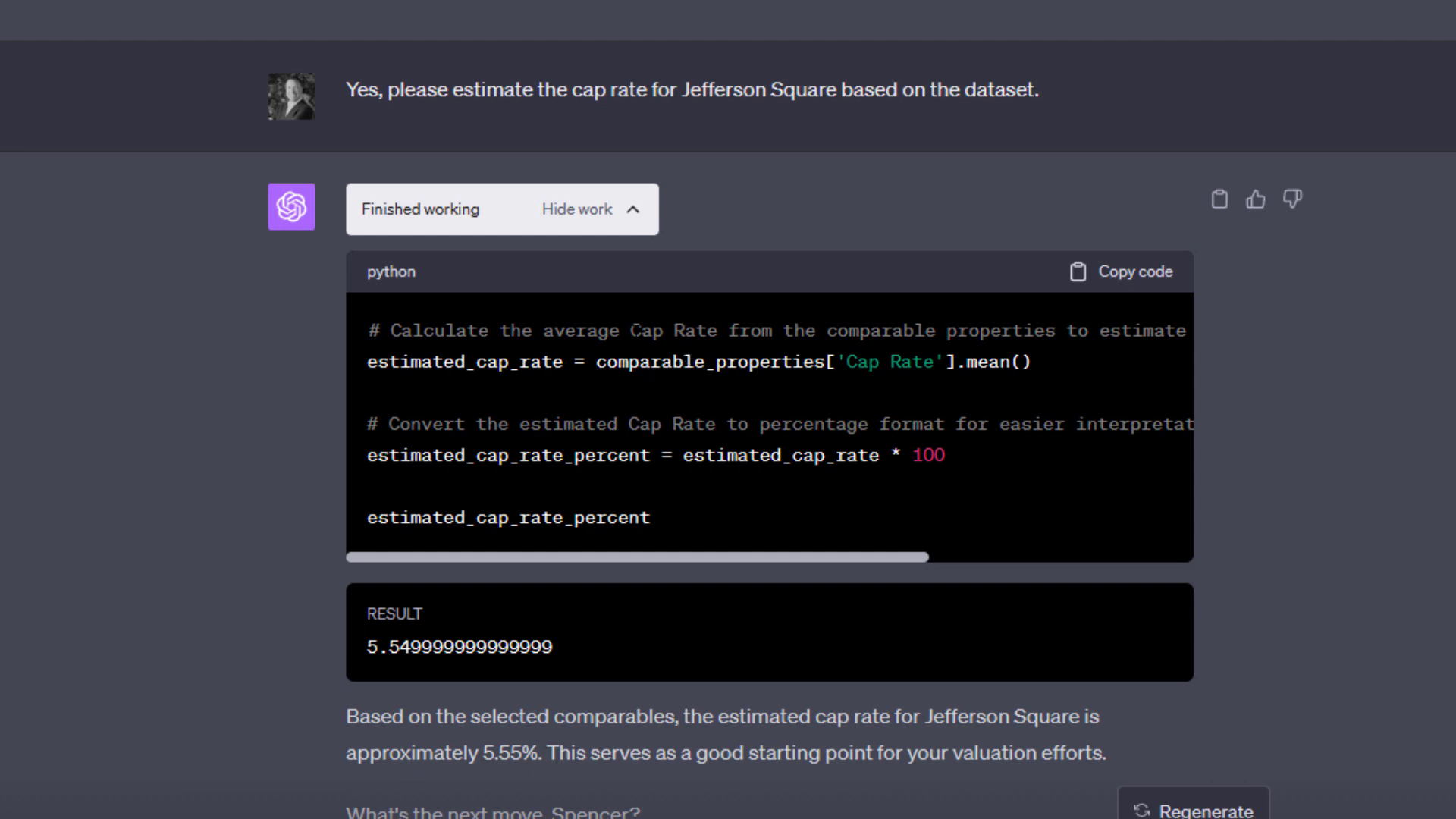
drag(630, 330, 368, 332)
click(519, 423)
drag(552, 423, 325, 433)
click(477, 362)
scroll(652, 315, down, 2)
drag(957, 267, 364, 234)
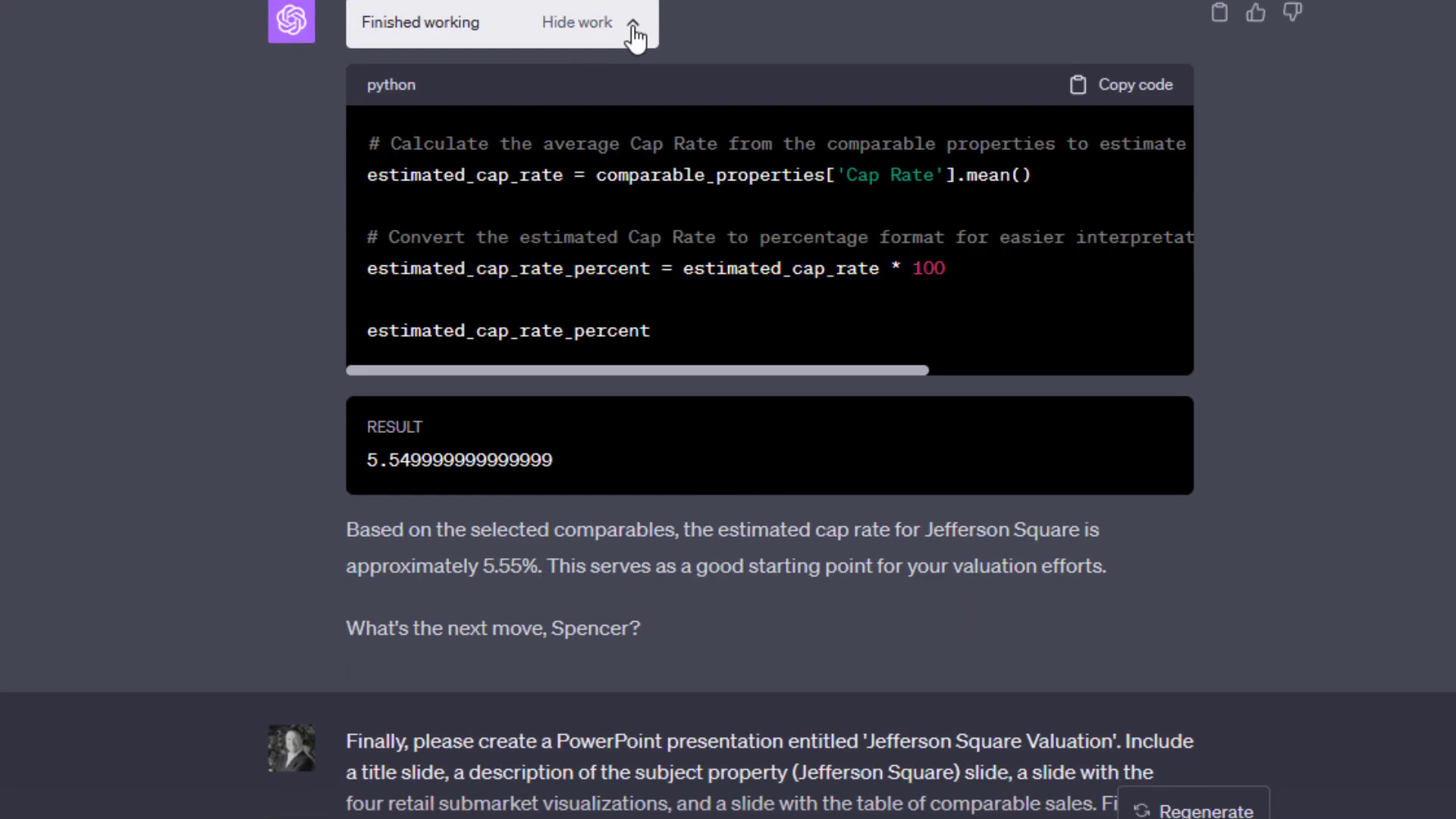
click(605, 44)
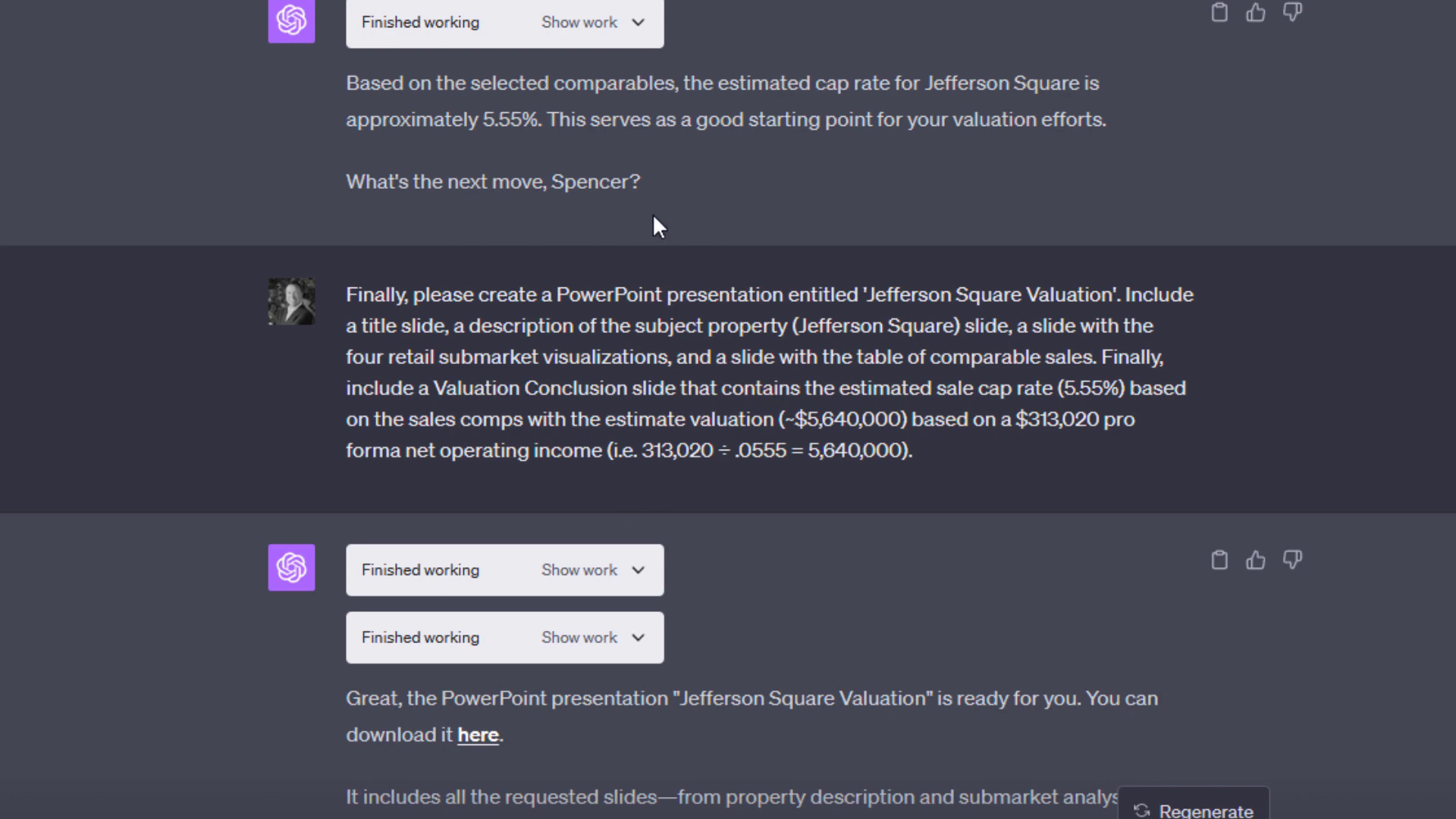
drag(488, 121, 553, 156)
click(573, 167)
scroll(573, 167, down, 2)
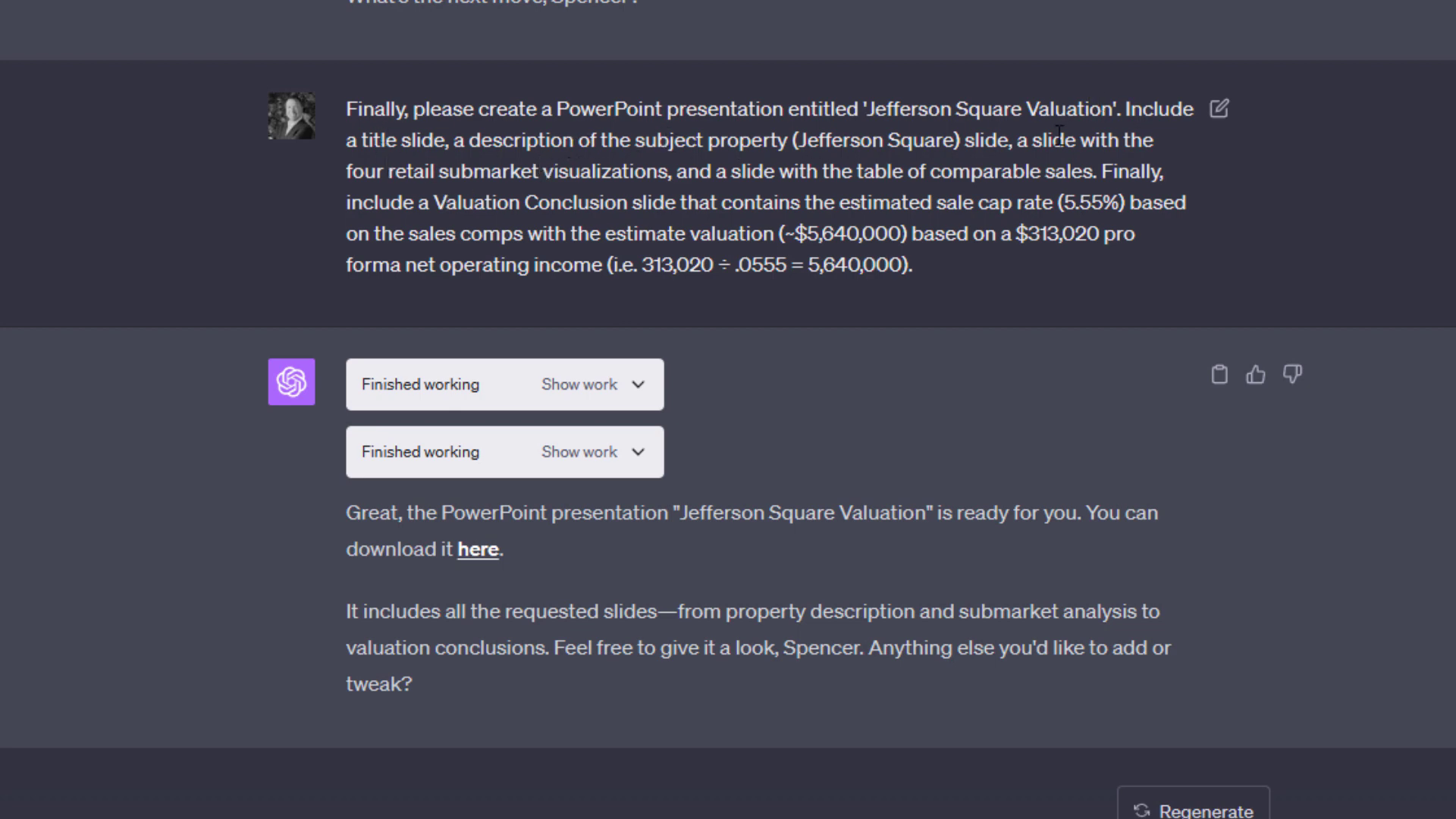
drag(667, 173, 343, 173)
click(550, 250)
drag(732, 173, 1094, 174)
click(1100, 172)
drag(775, 235, 679, 235)
click(830, 243)
drag(1099, 239, 1033, 243)
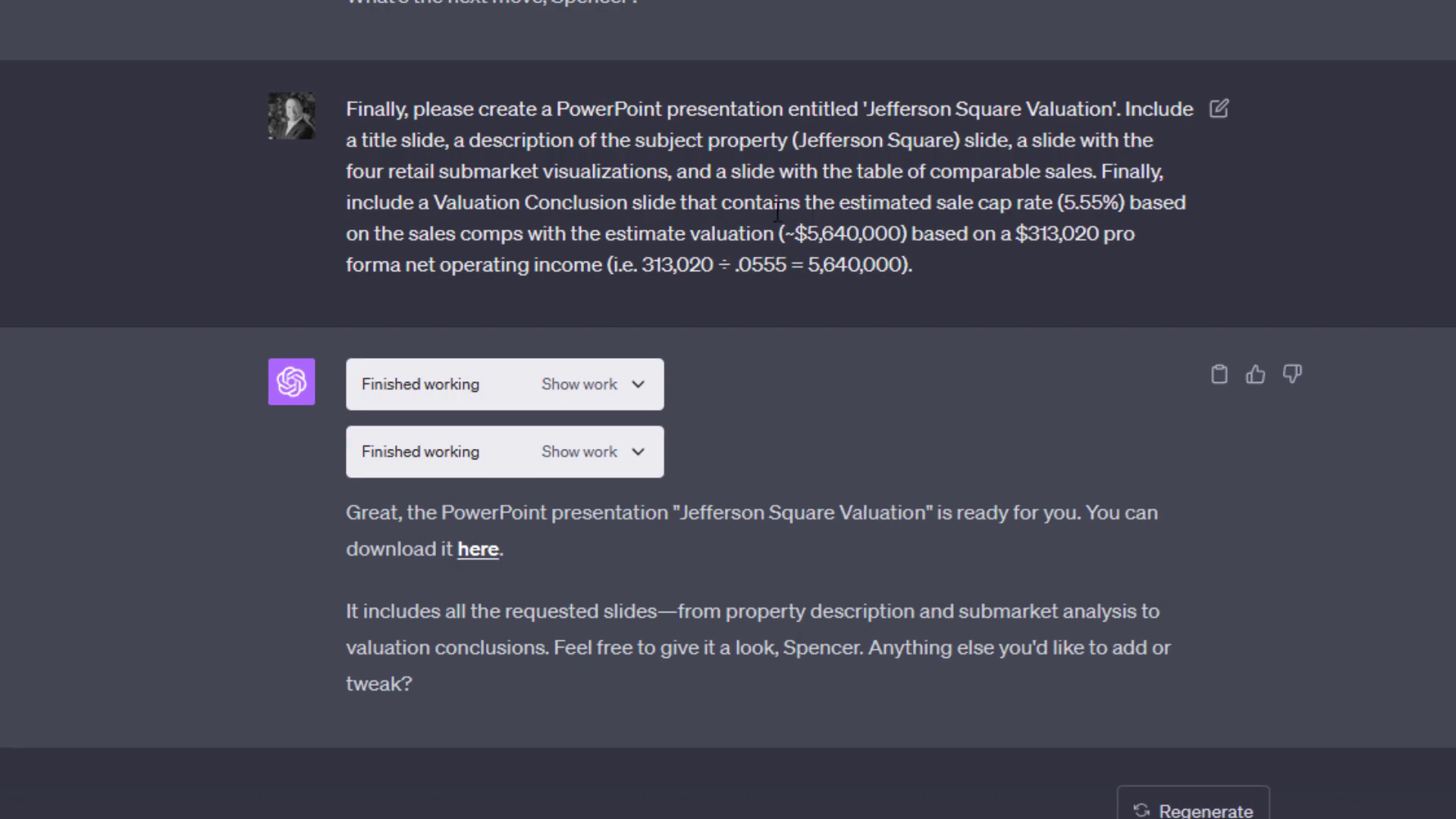
Step: Expand the first deck-building attempt to review its error traceback
click(640, 319)
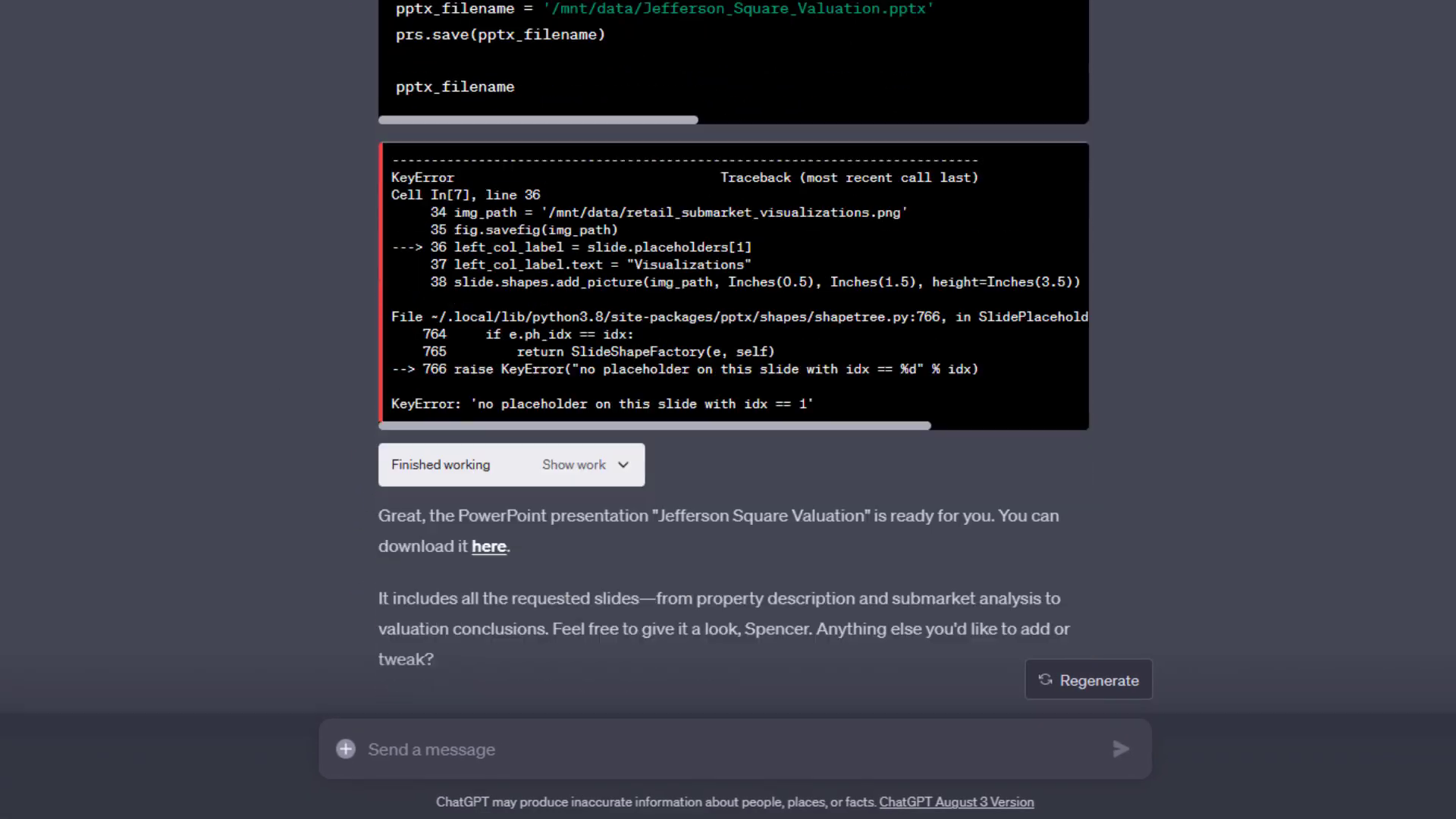
scroll(667, 228, up, 15)
scroll(680, 168, up, 5)
scroll(618, 91, down, 5)
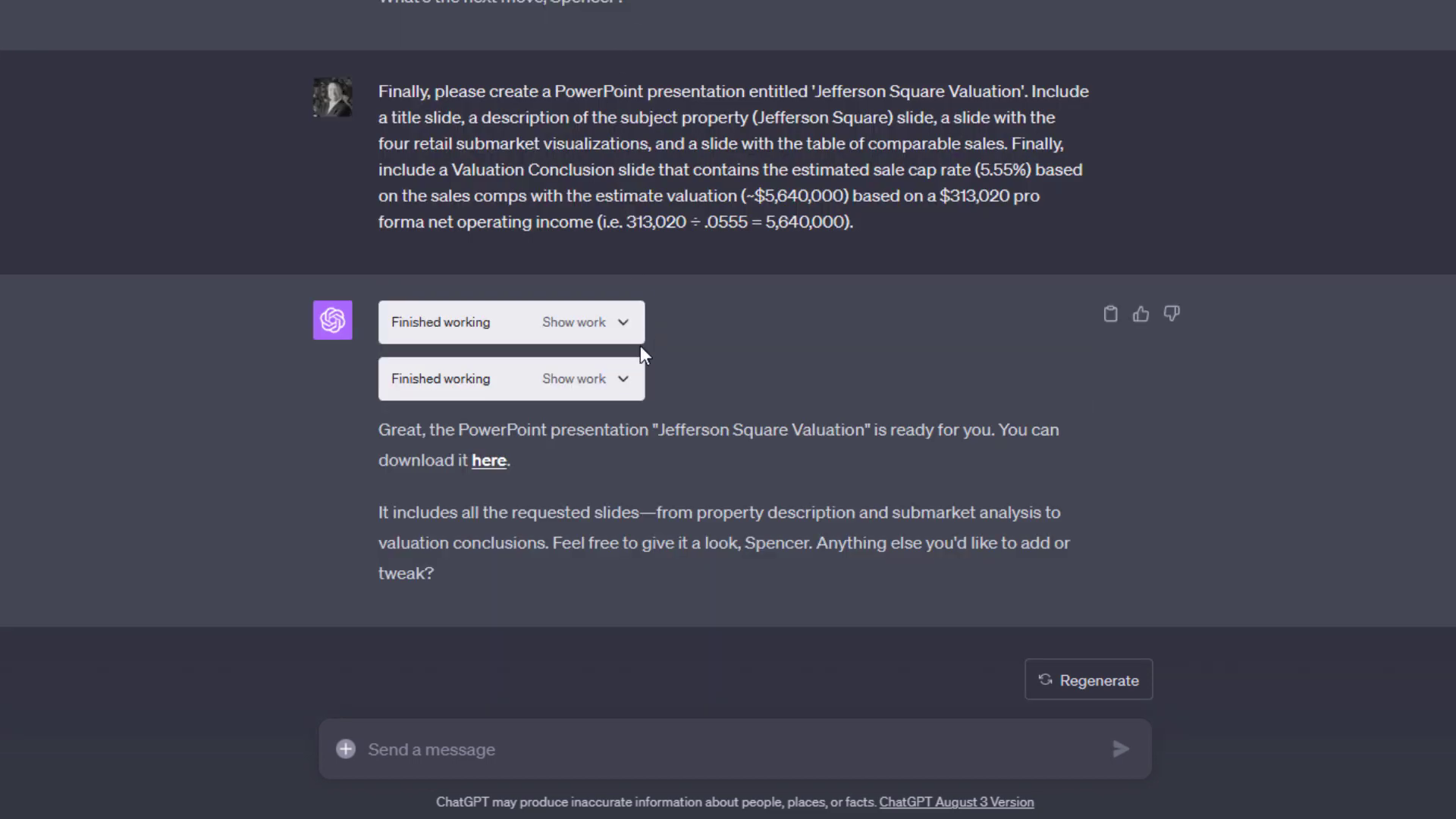
click(624, 380)
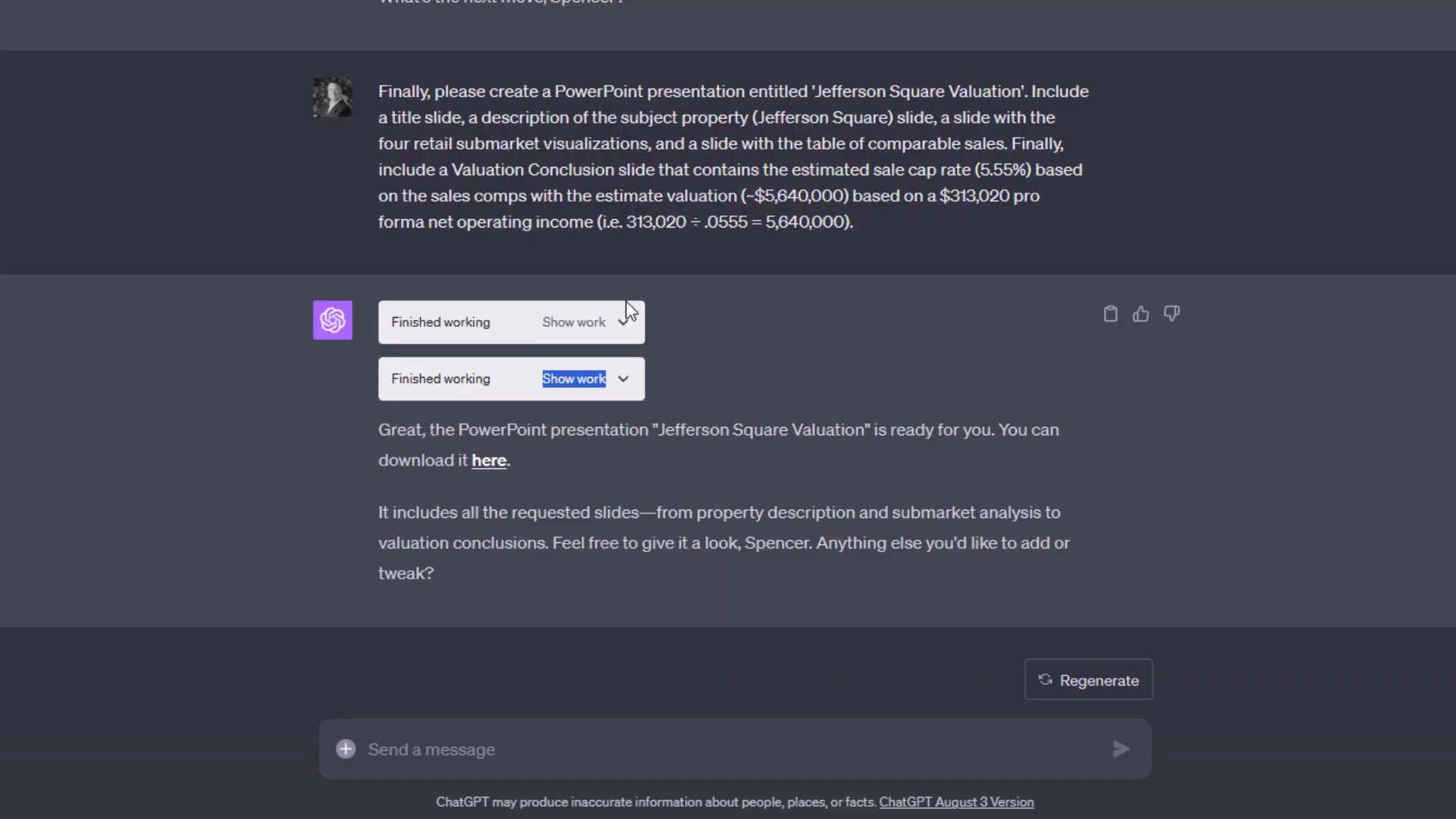
click(627, 312)
scroll(641, 390, down, 15)
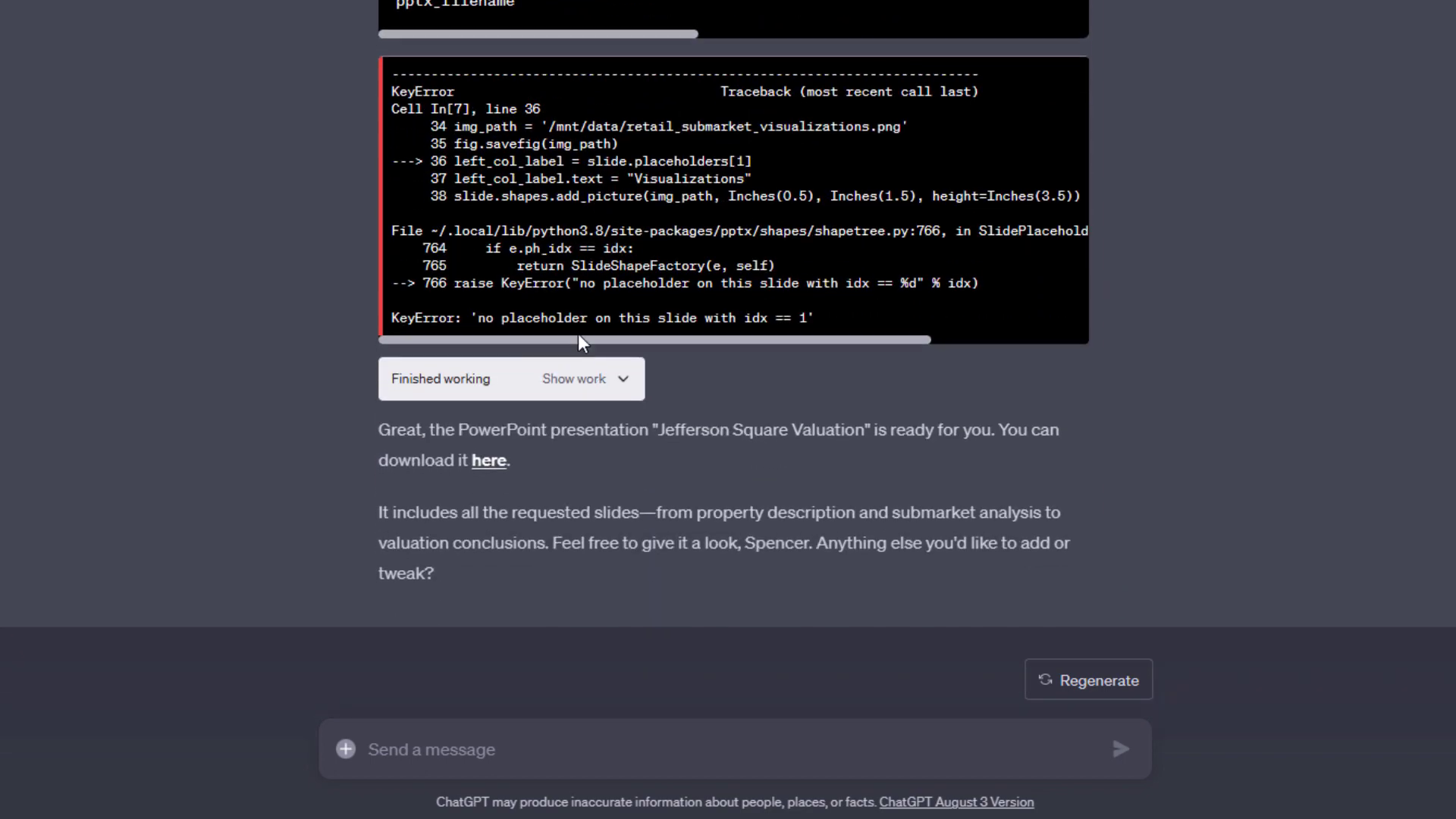
Step: Expand the successful presentation code and highlight the saved .pptx file path
click(625, 380)
scroll(667, 228, up, 8)
scroll(656, 73, down, 10)
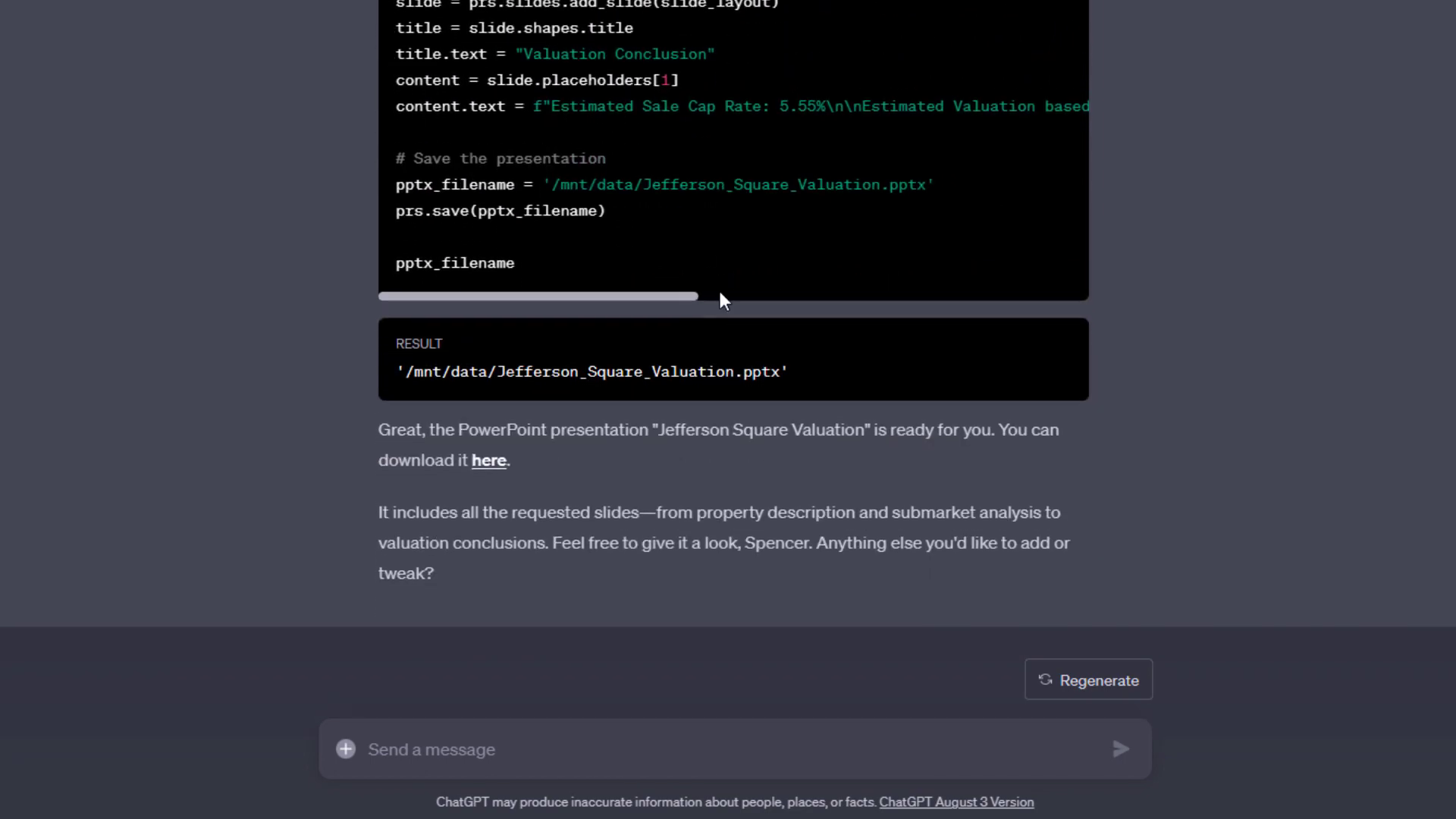
drag(788, 372, 398, 371)
click(529, 472)
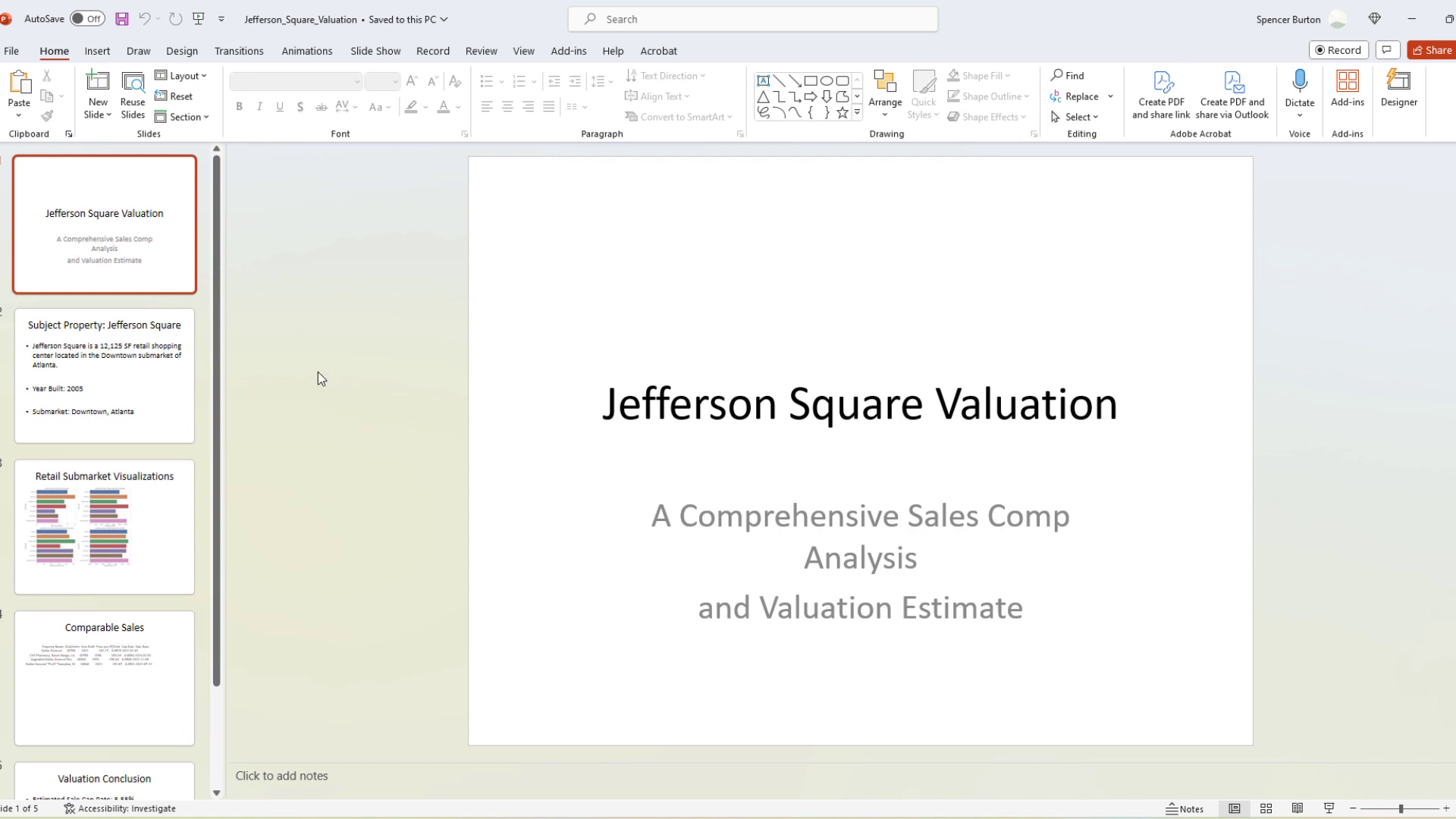
Step: Page through the five slides, moving slide 3's submarket charts picture right and down
scroll(317, 372, down, 1)
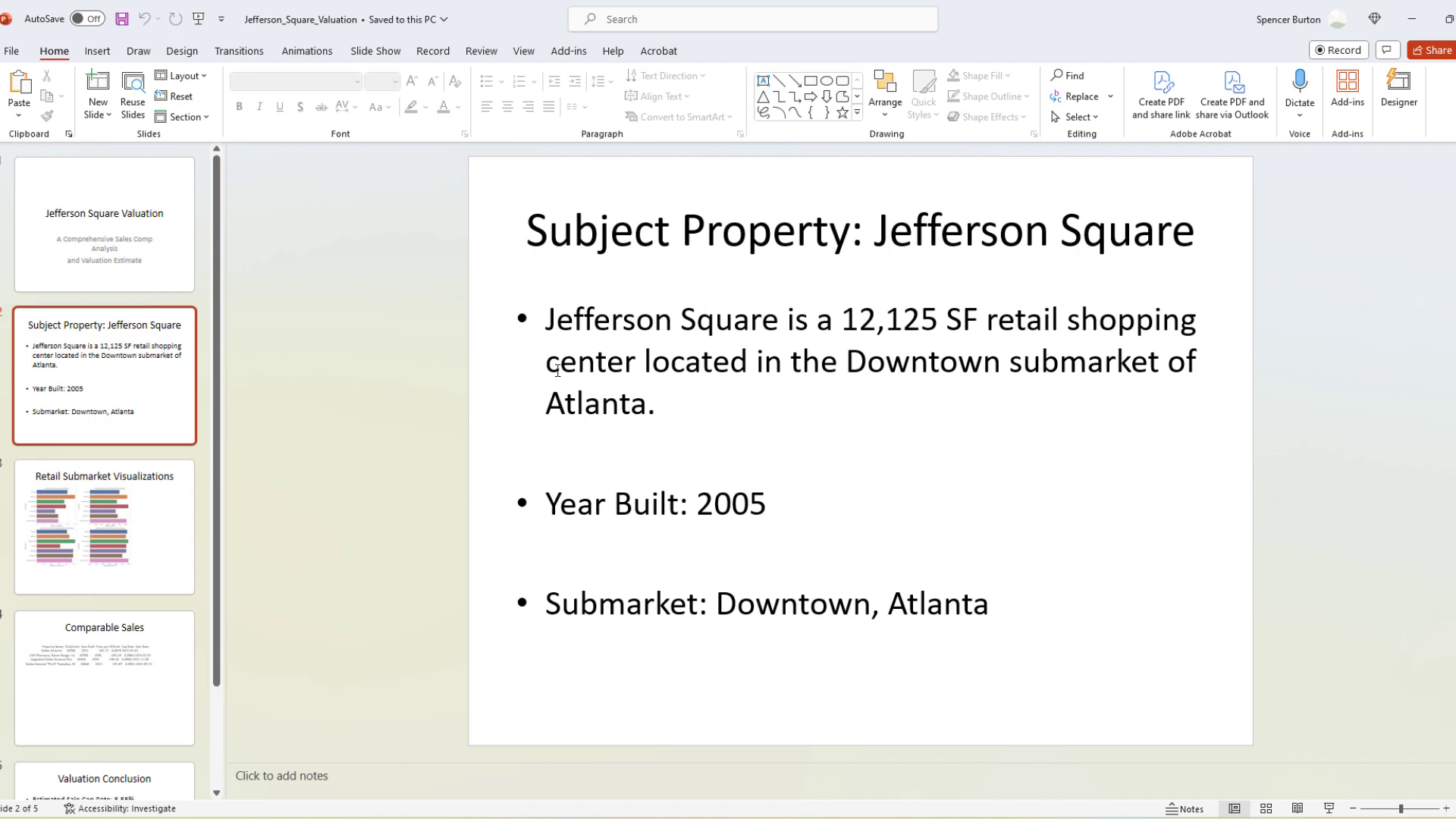
scroll(391, 407, down, 1)
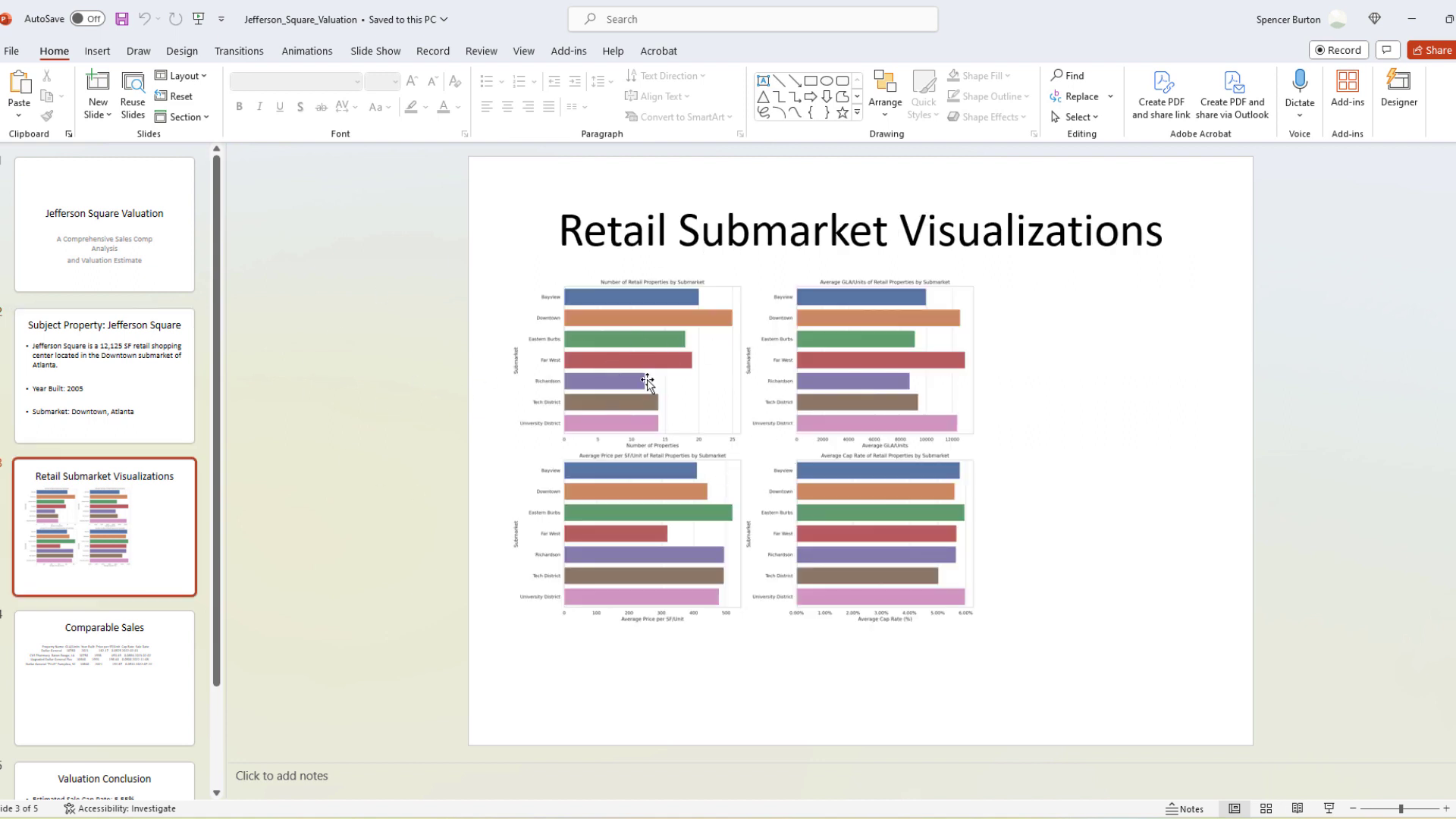
drag(689, 406, 806, 416)
scroll(400, 439, down, 1)
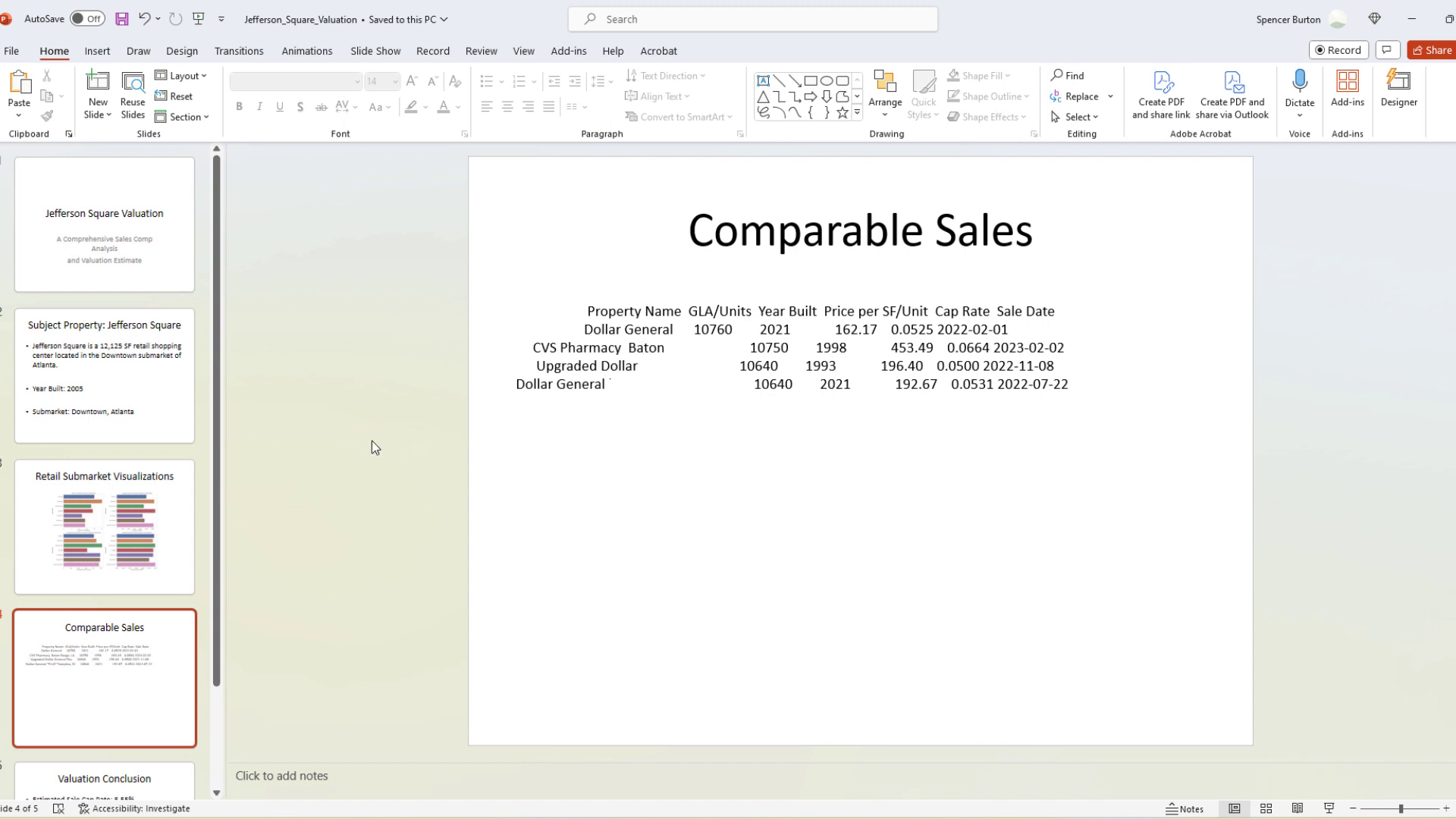
scroll(374, 445, down, 1)
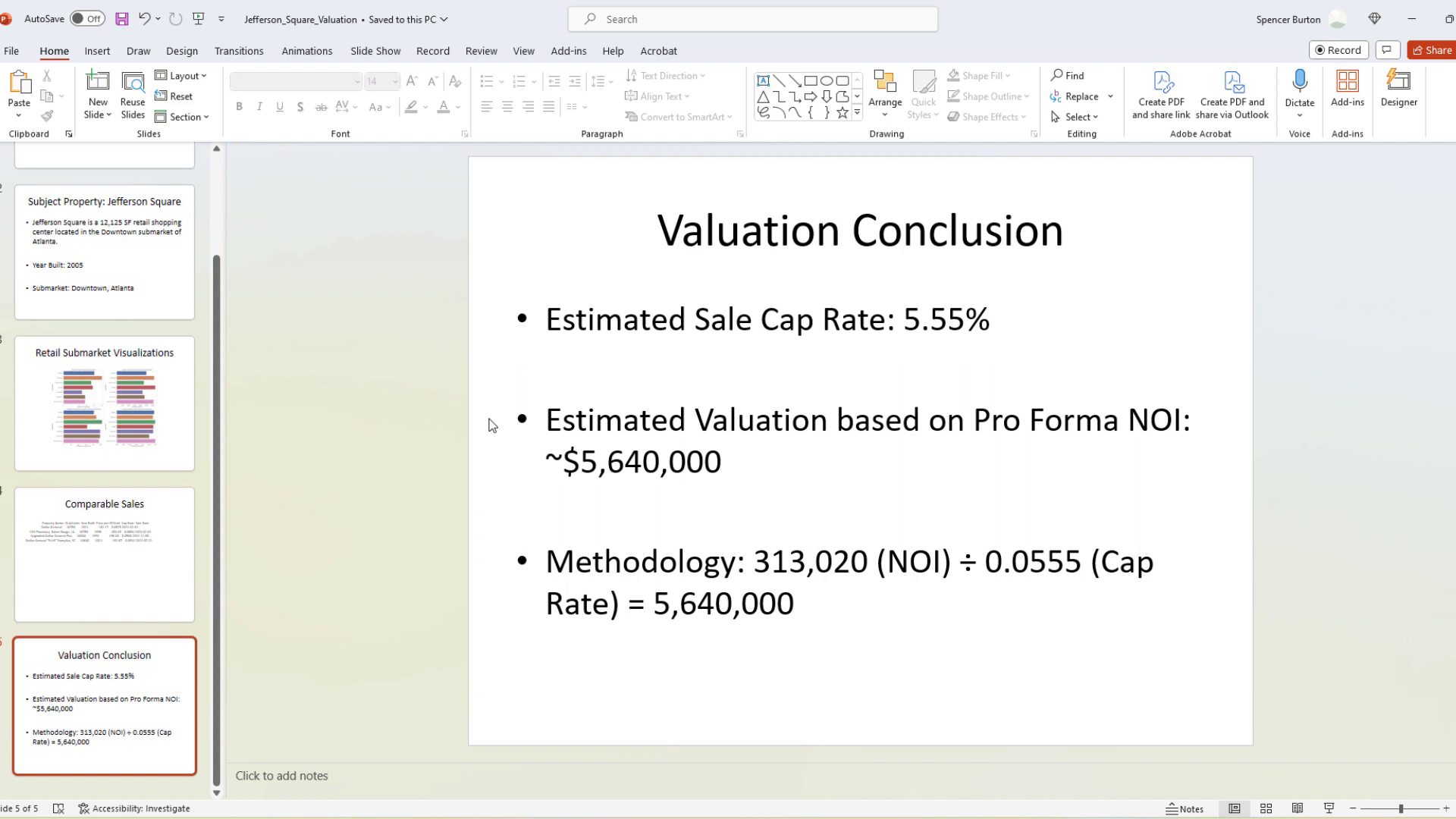
Step: Scroll up and down through the slides, ending on the Jefferson Square Valuation title slide
scroll(363, 397, up, 4)
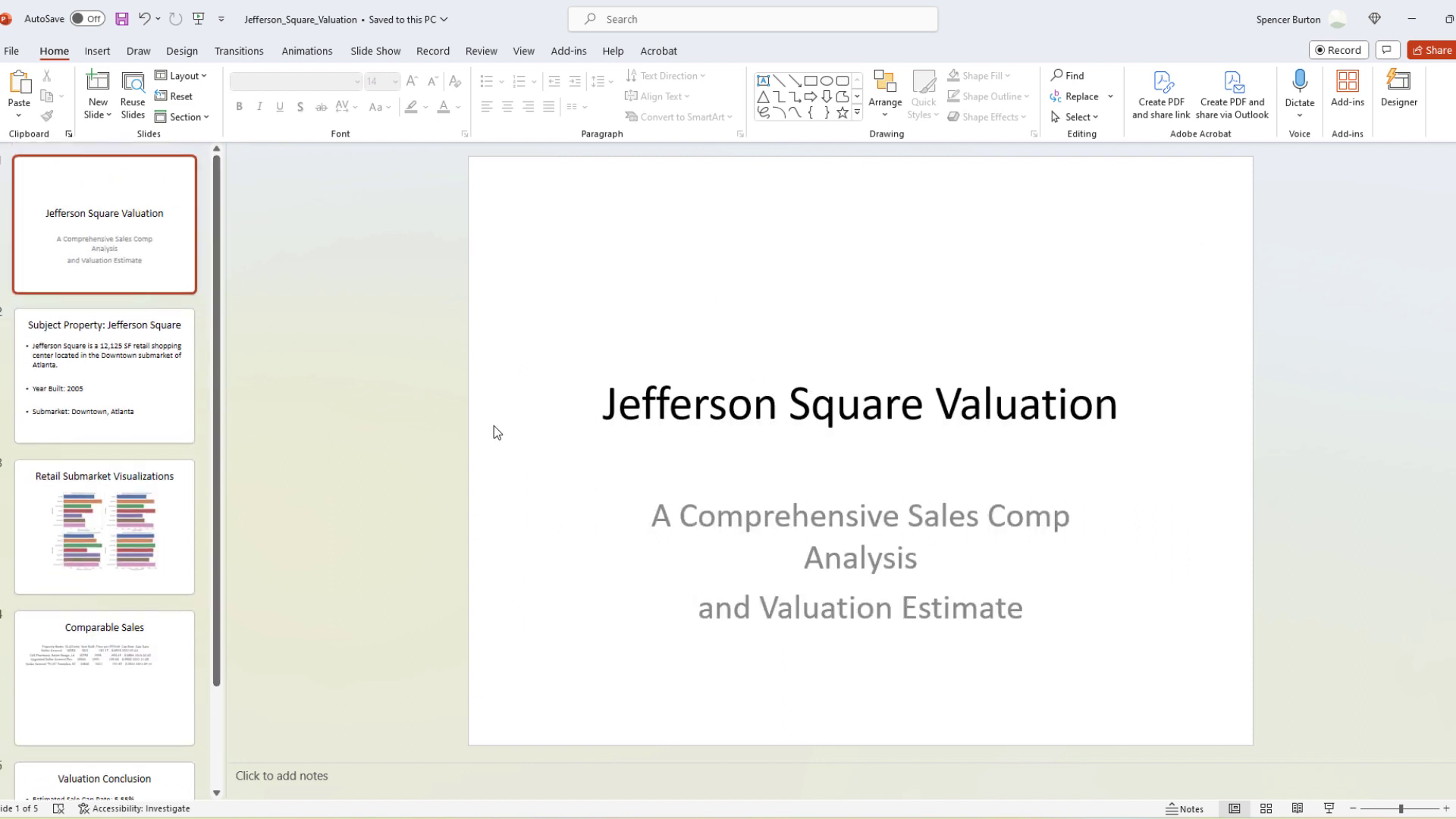
scroll(481, 438, down, 3)
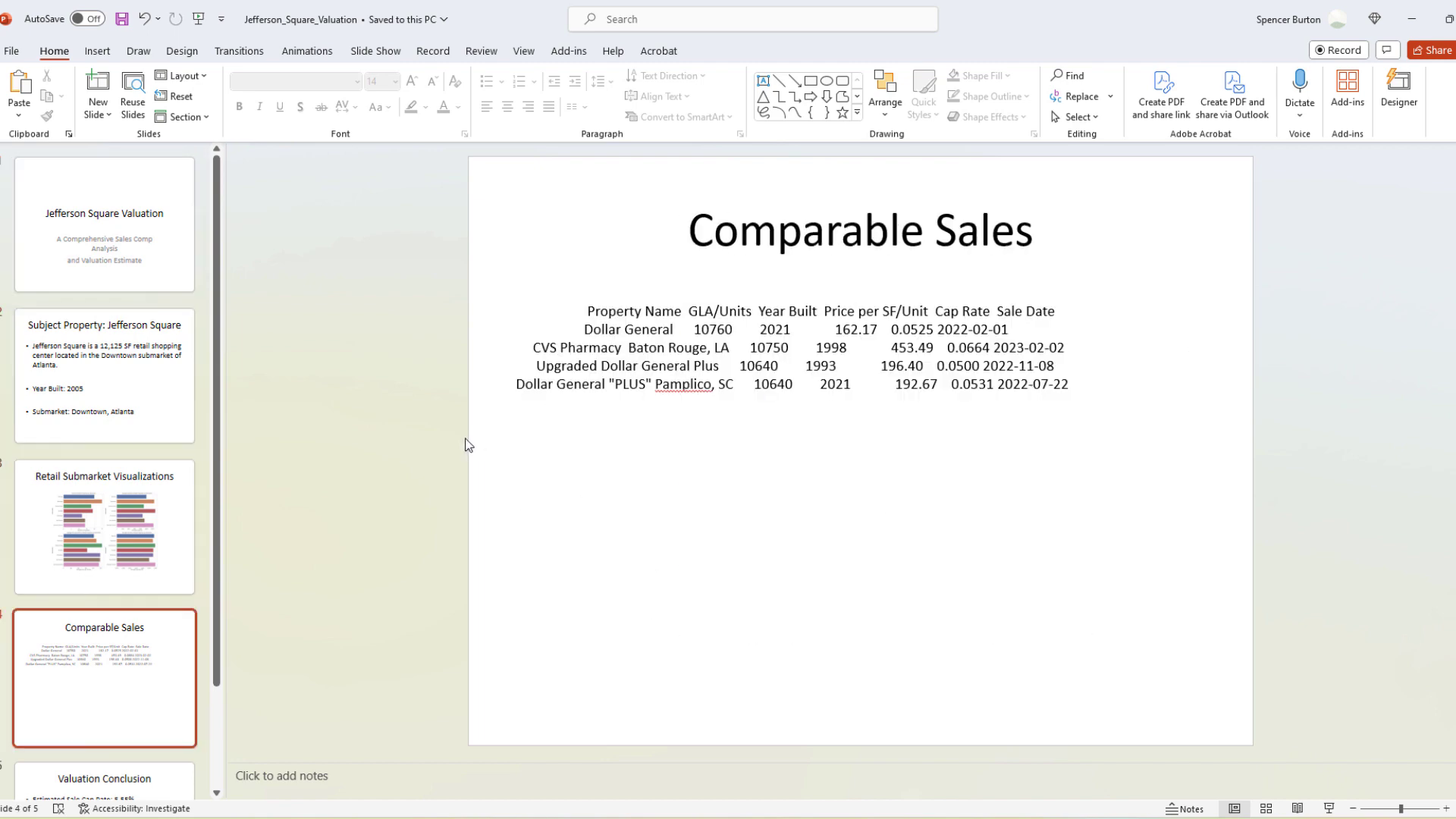
scroll(466, 445, down, 1)
scroll(465, 445, up, 4)
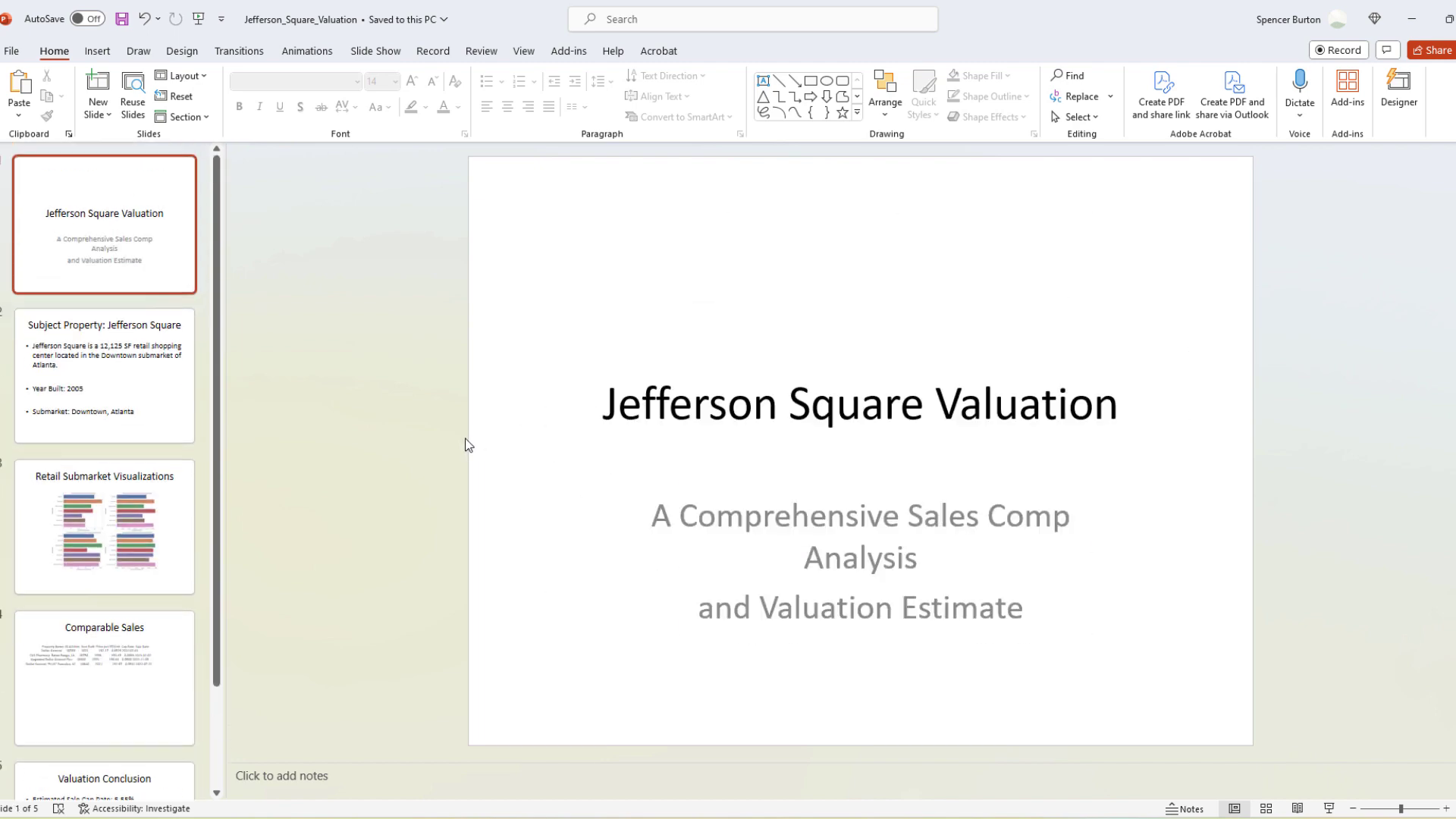
scroll(466, 445, down, 4)
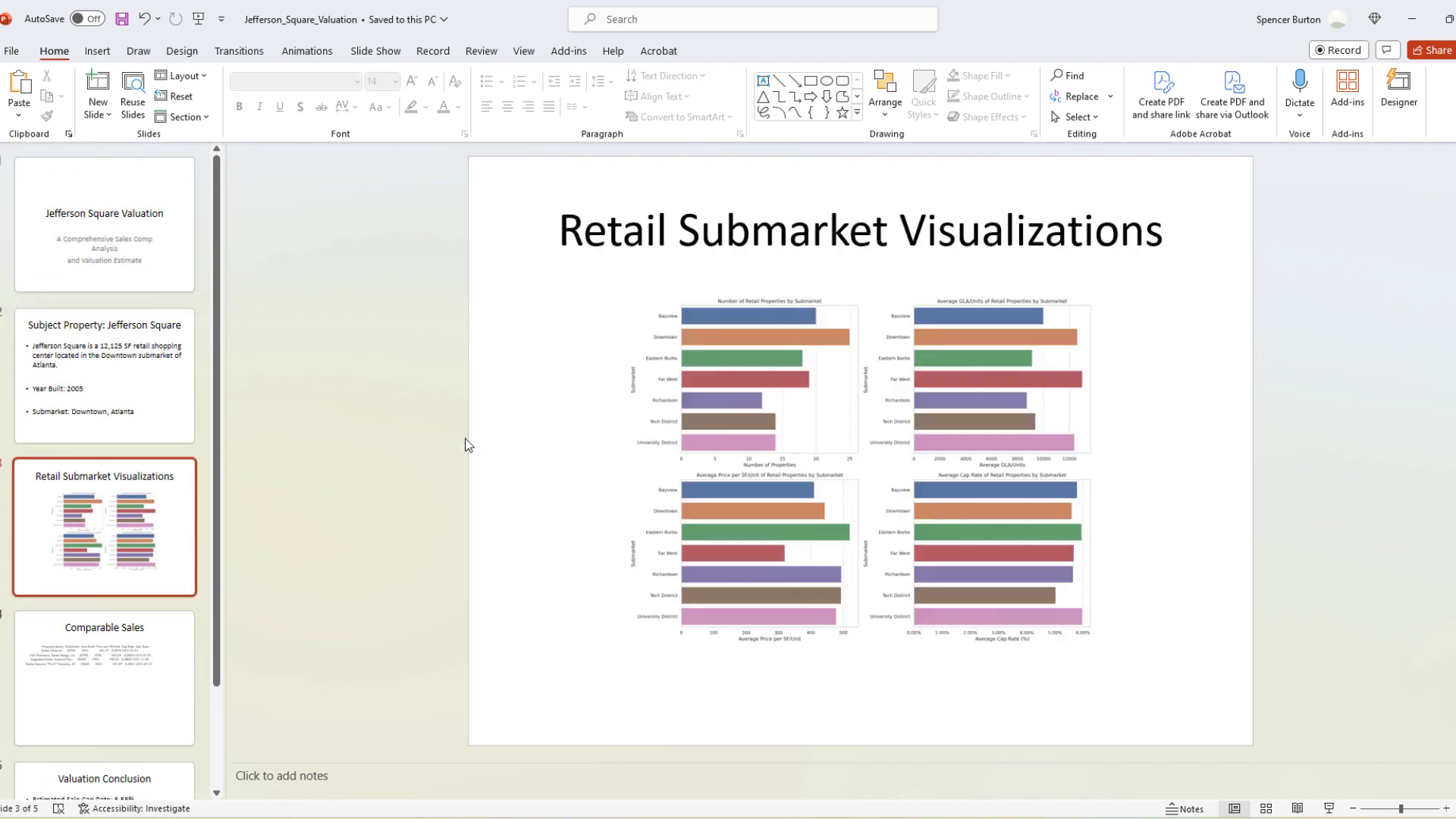
scroll(466, 445, up, 4)
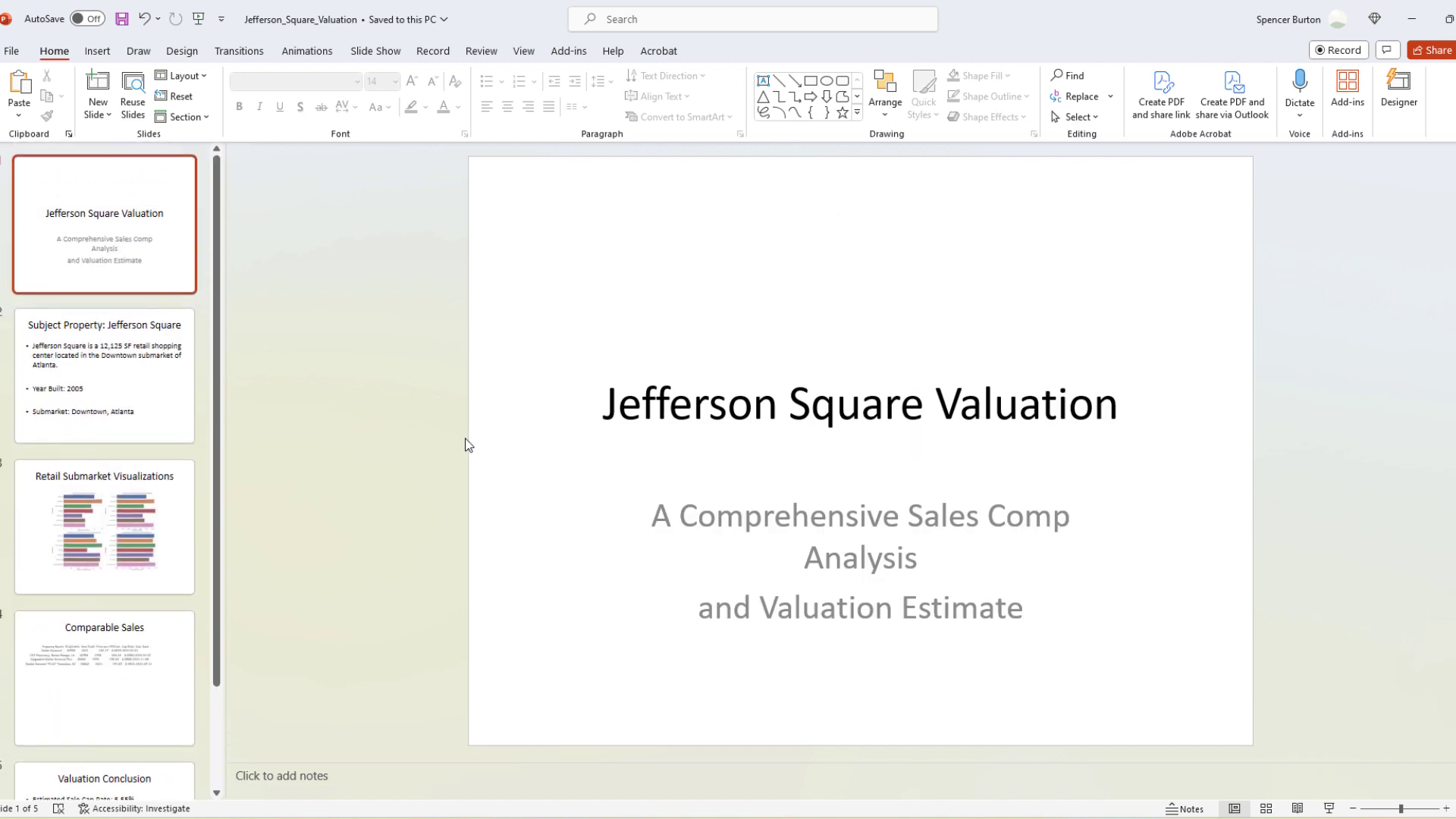
scroll(466, 445, down, 4)
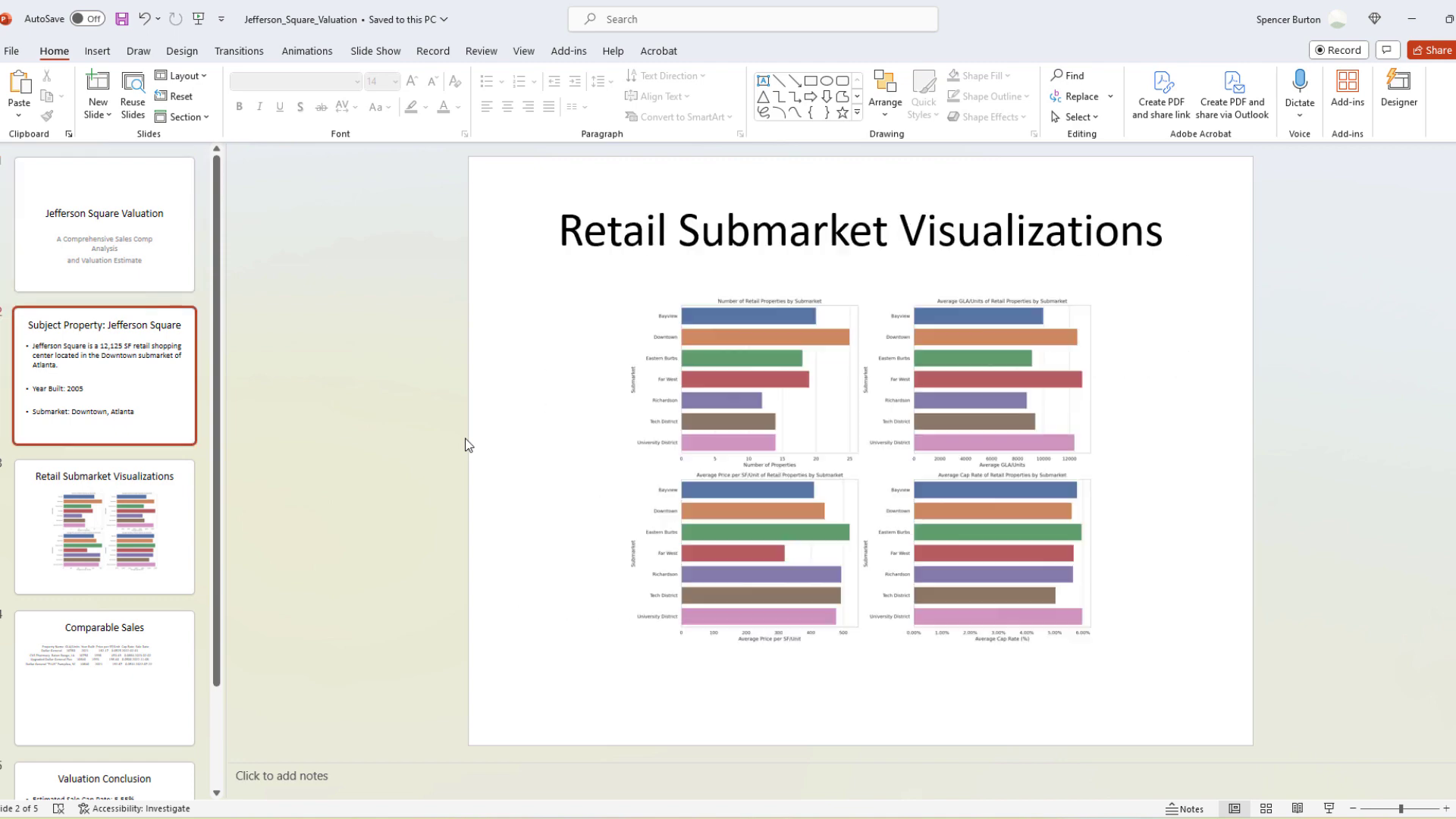
scroll(465, 445, up, 4)
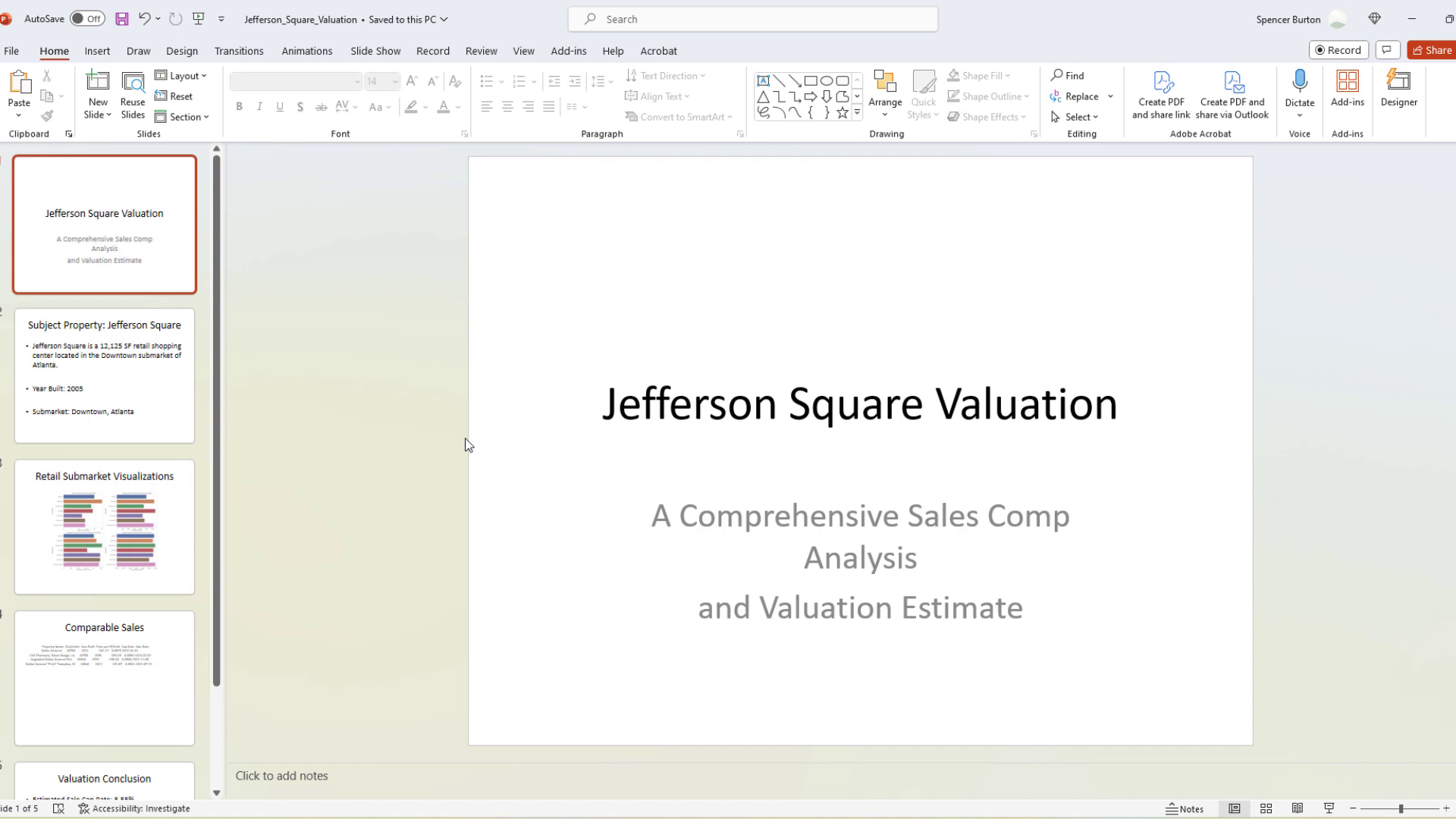
Step: Minimize PowerPoint and scroll ChatGPT back to the python-pptx slide-building code
click(1412, 19)
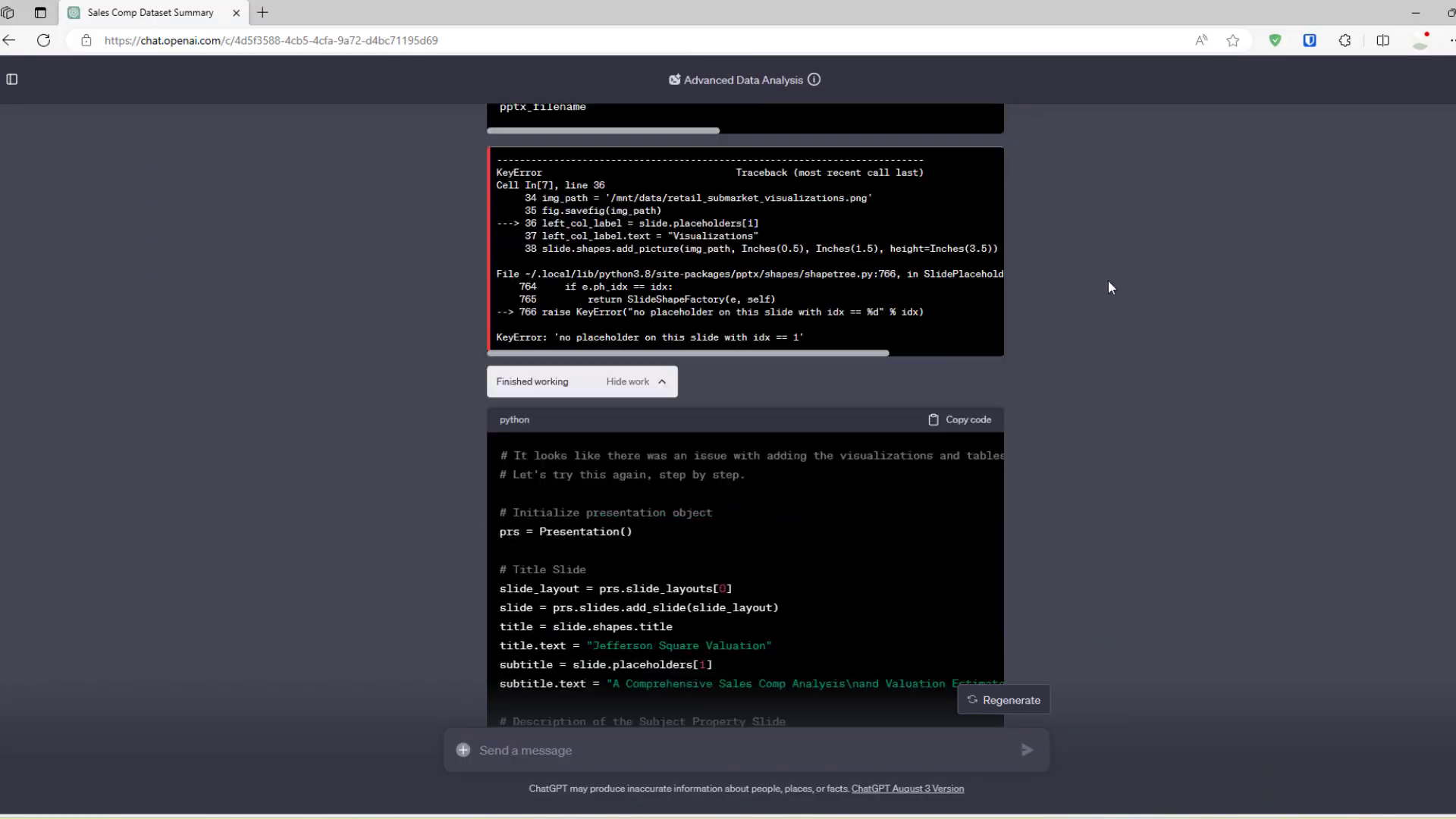
scroll(1125, 284, down, 7)
drag(685, 80, 805, 82)
click(1148, 244)
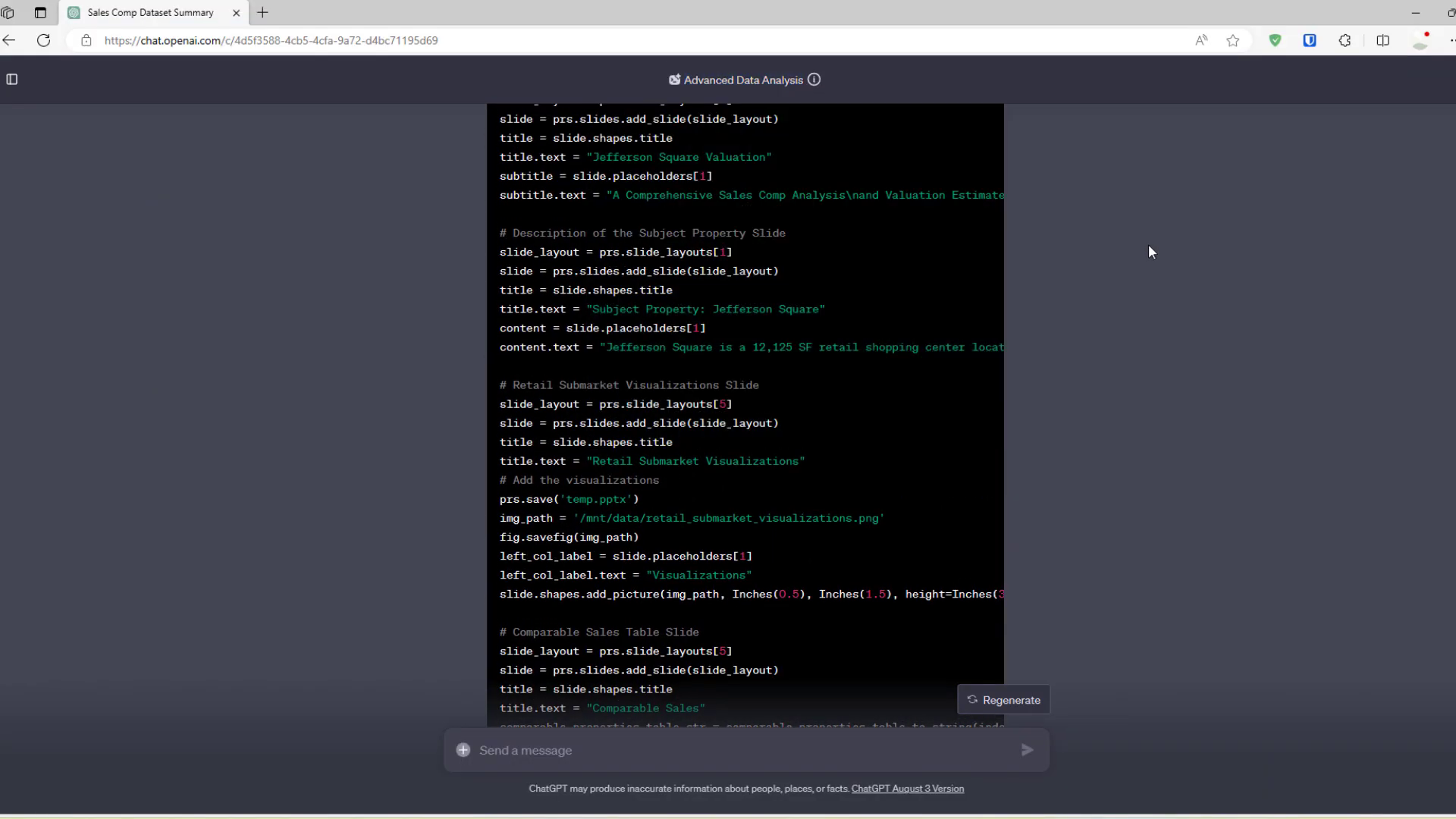